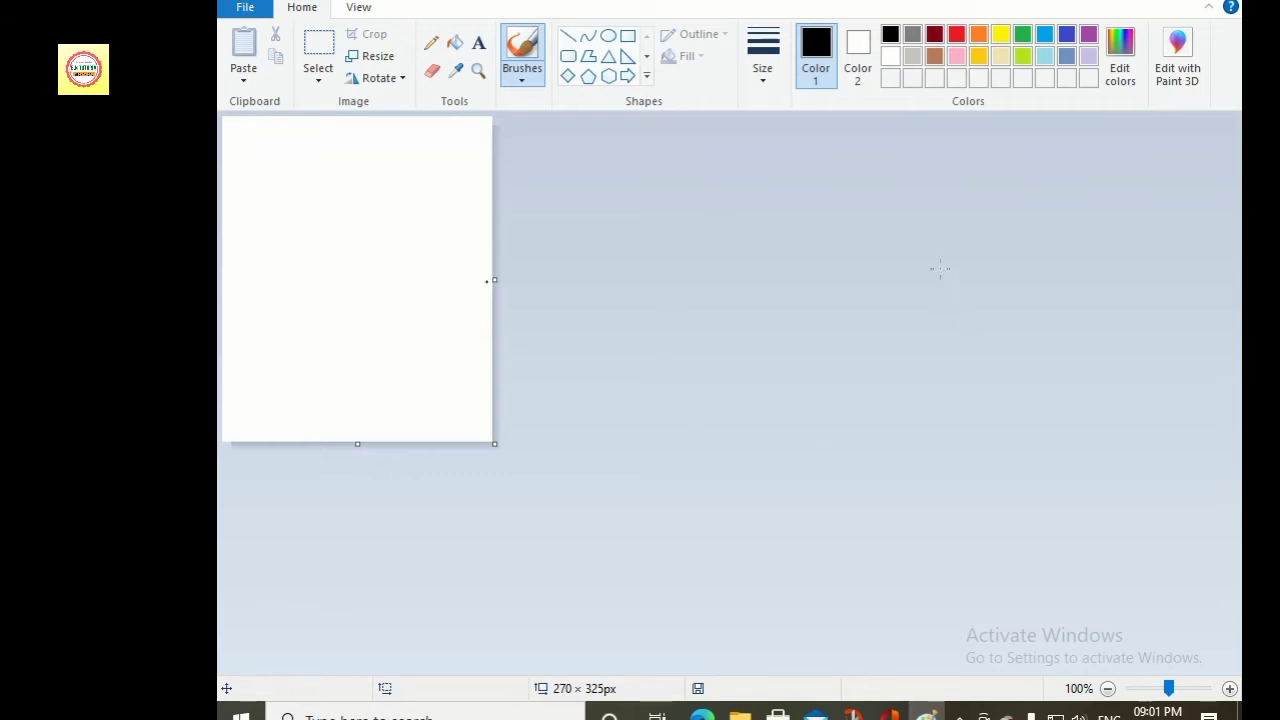
drag(369, 196, 264, 297)
click(456, 290)
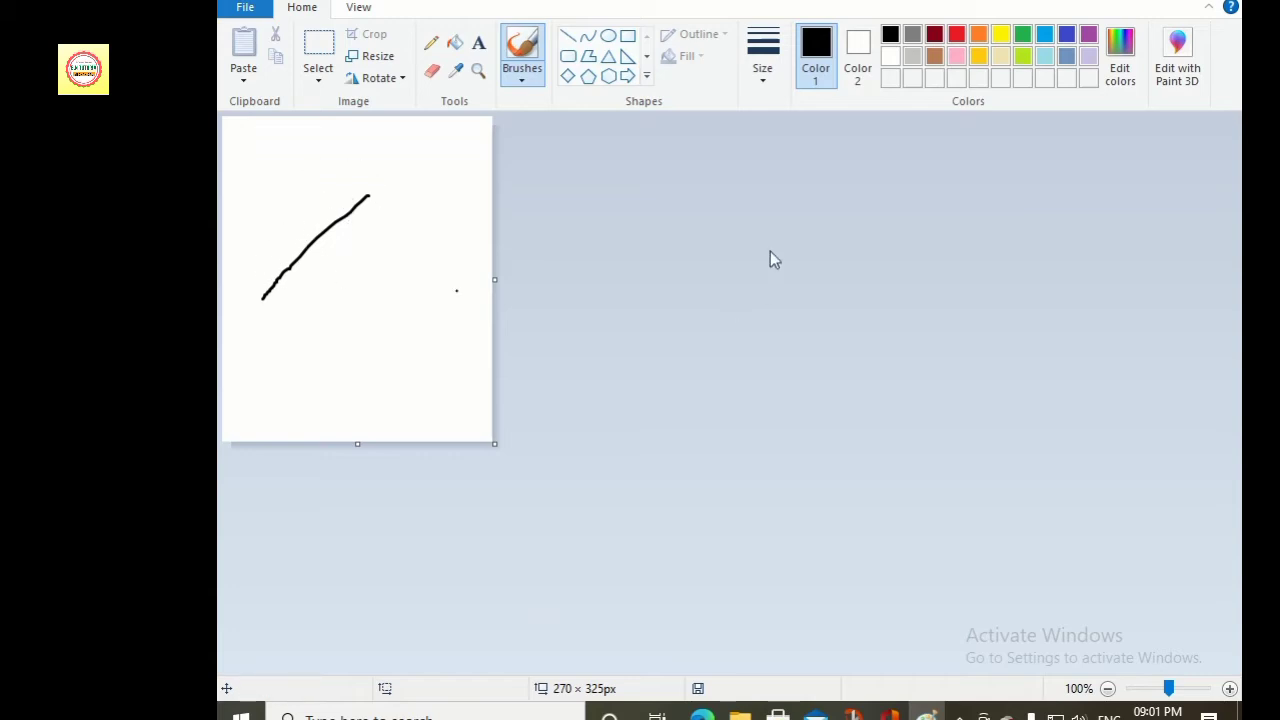
key(ctrl+z)
key(ctrl+z)
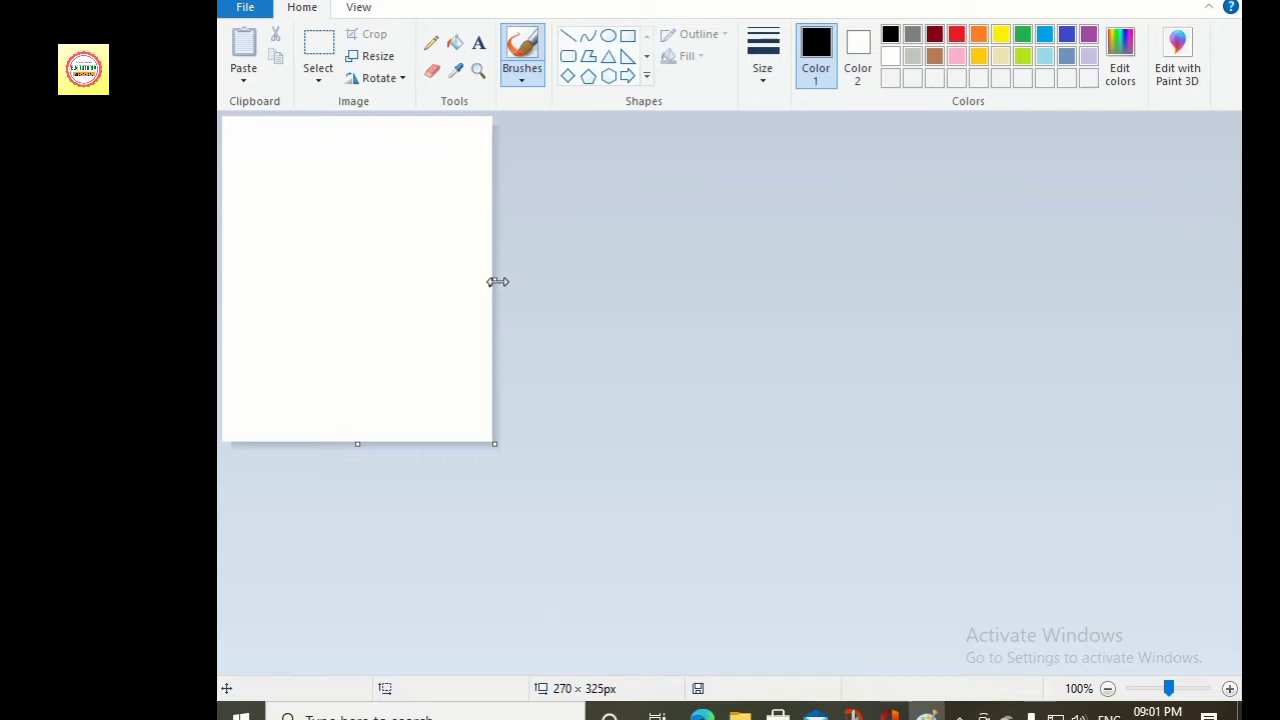
- Enlarge the blank canvas to 1016 × 553 px
drag(497, 281, 1234, 338)
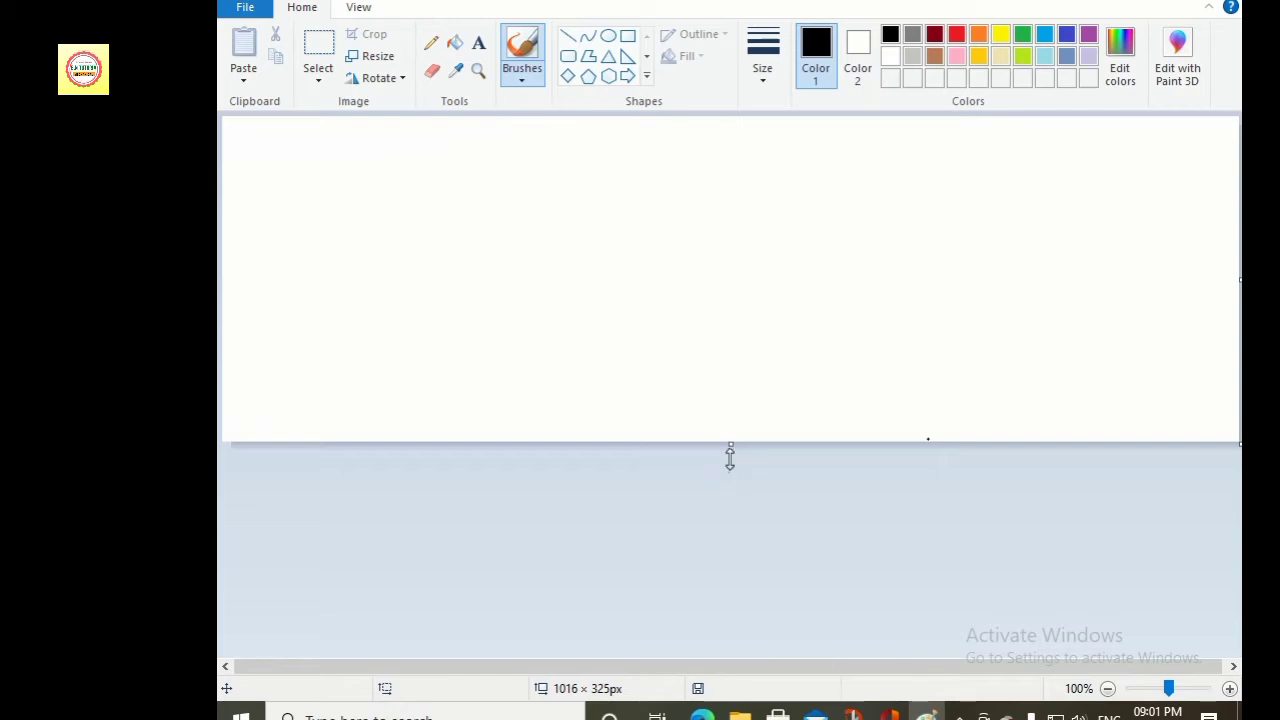
drag(730, 442, 730, 668)
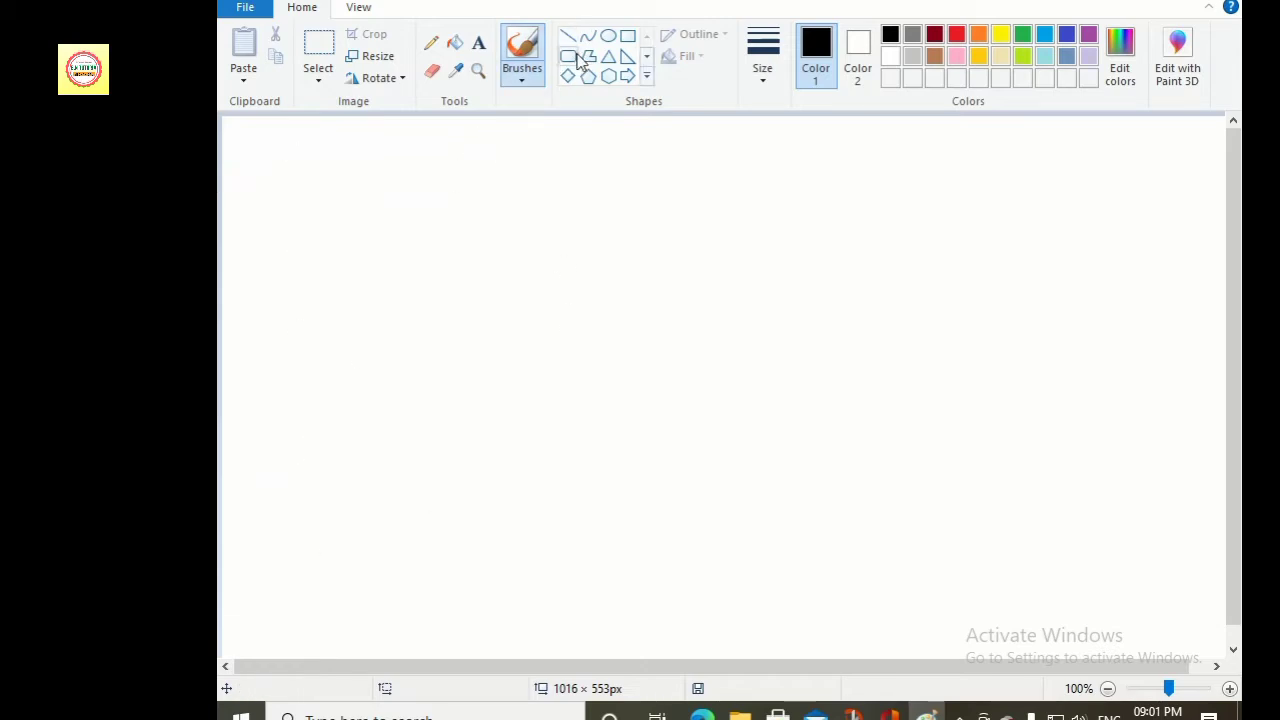
click(646, 76)
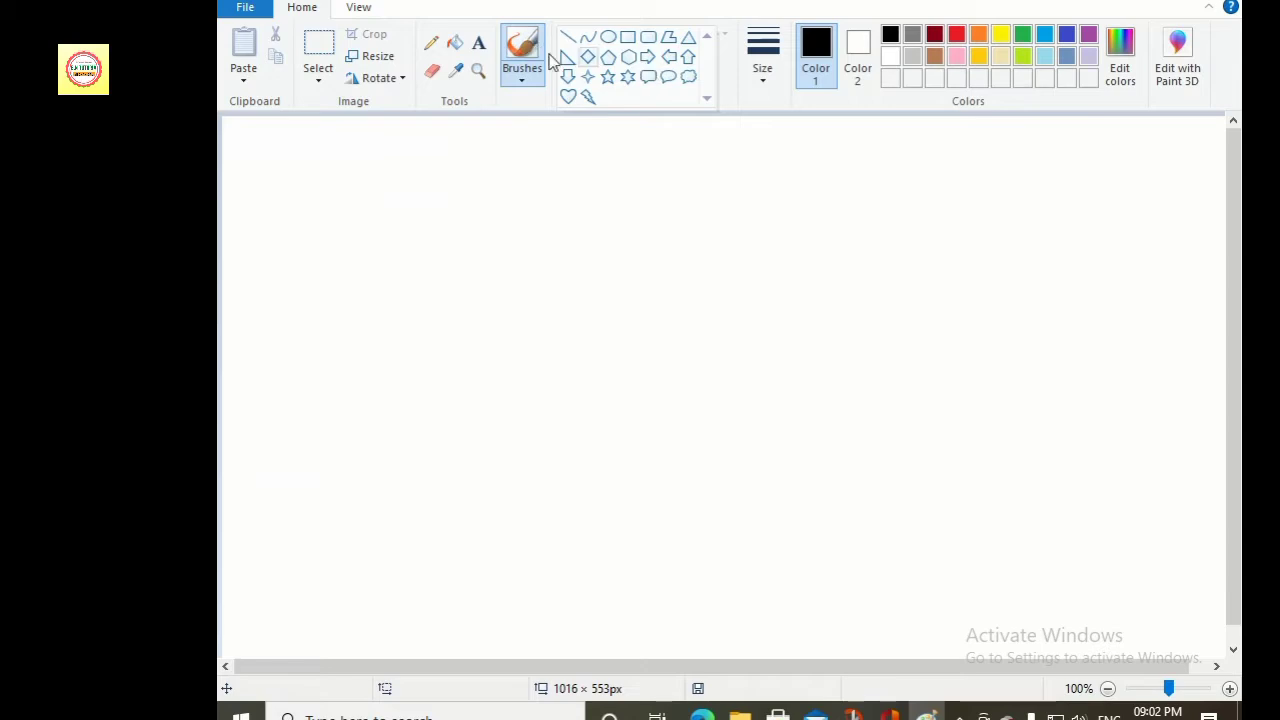
click(737, 137)
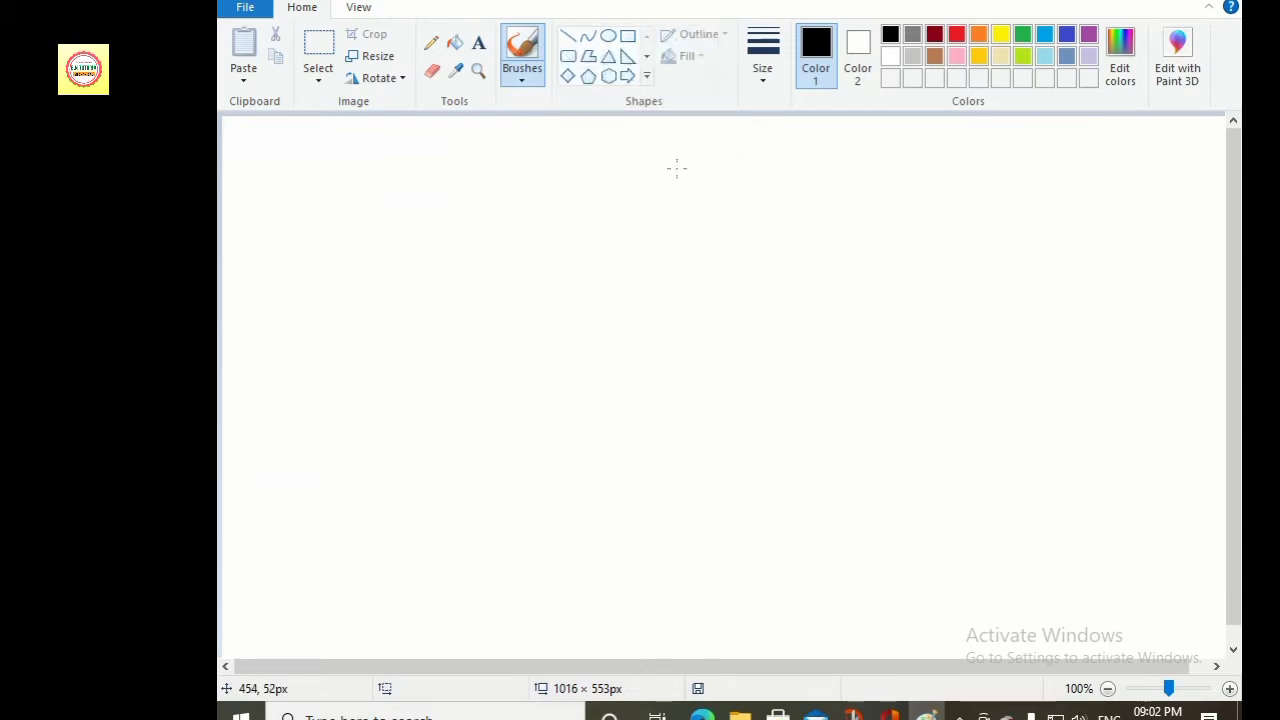
click(647, 57)
click(647, 57)
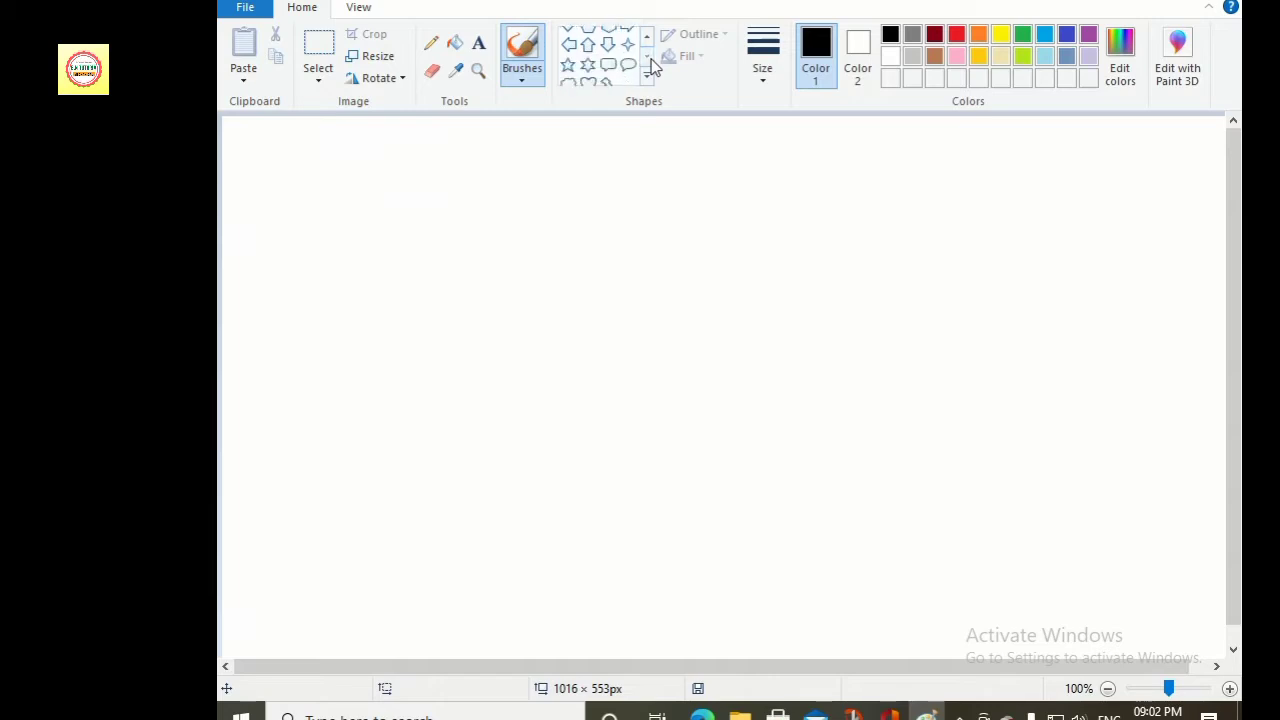
click(647, 57)
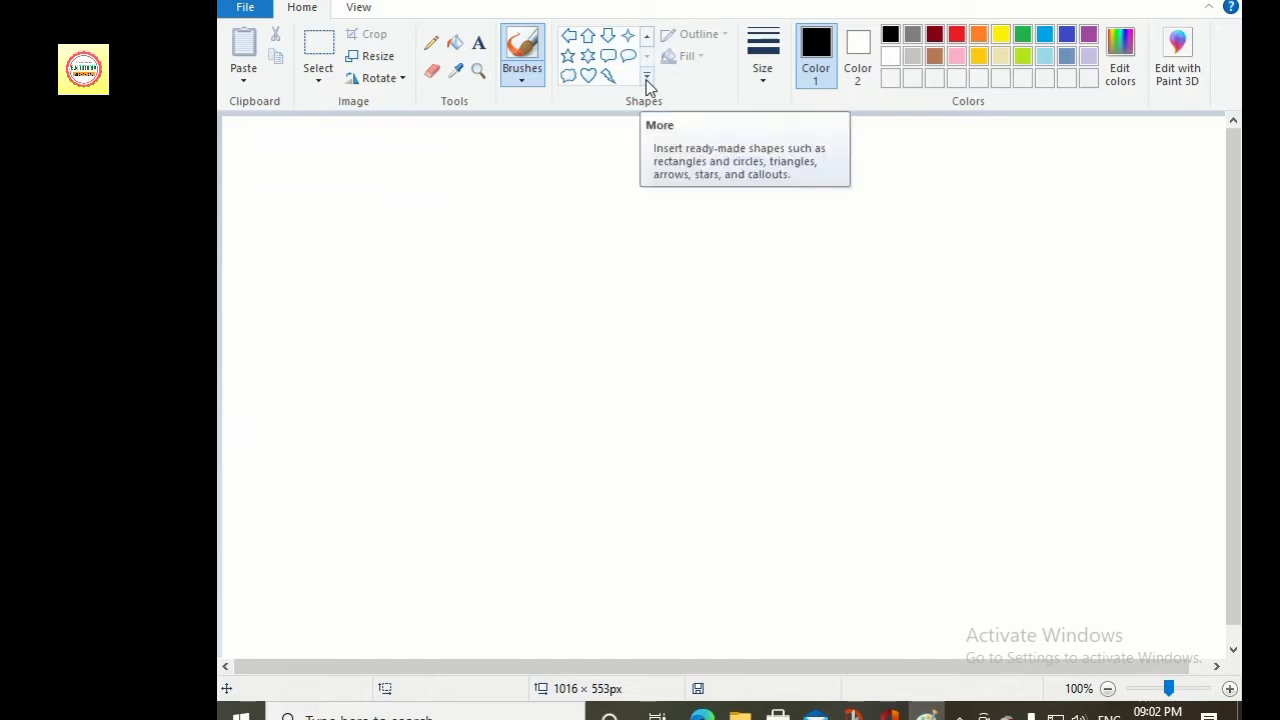
- Draw two closely spaced parallel vertical lines, each about 376 px tall, on the canvas's left part as the sides of a flagpole
click(647, 80)
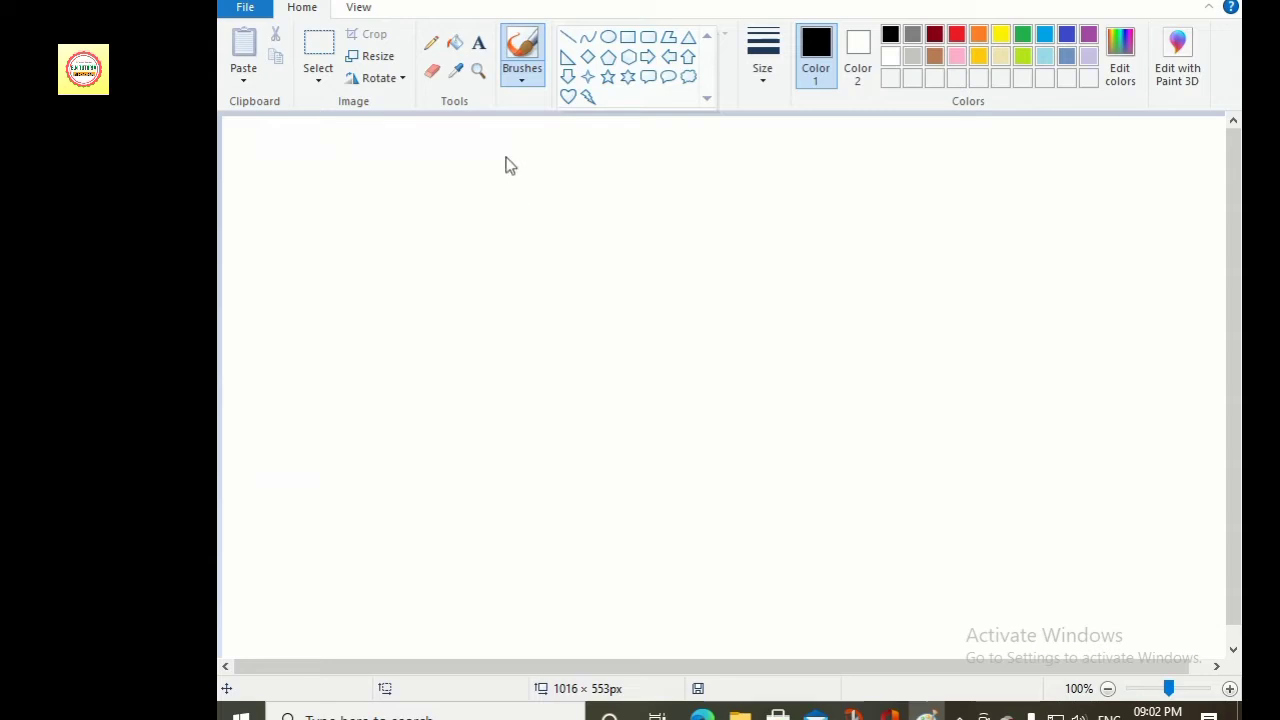
click(567, 37)
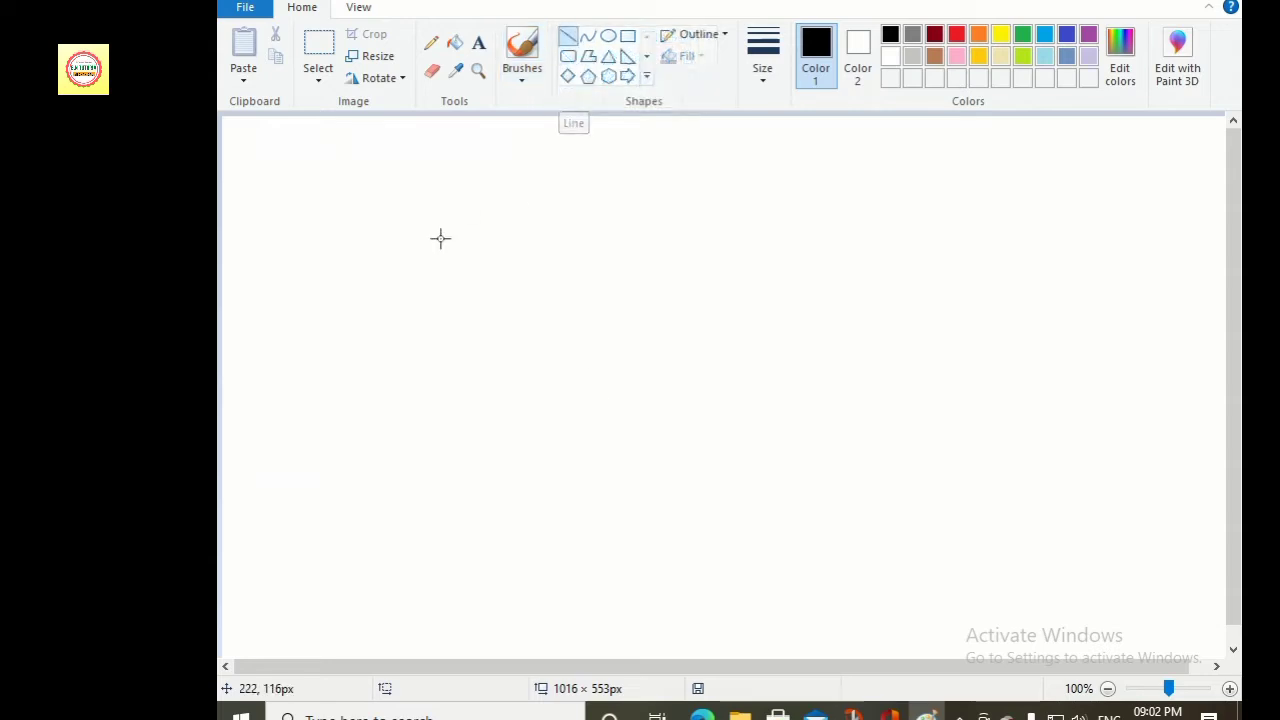
mouse_move(328, 167)
mouse_down()
mouse_move(298, 284)
mouse_move(303, 449)
mouse_move(326, 542)
mouse_up()
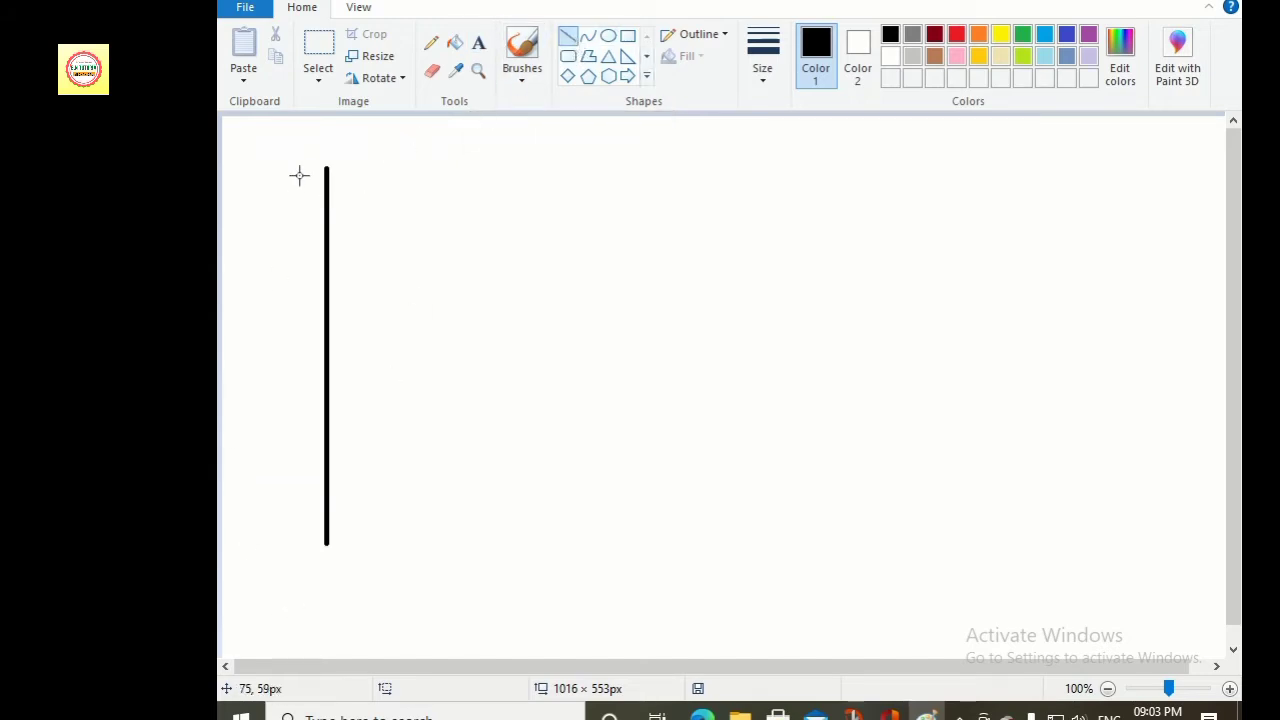
drag(314, 167, 316, 543)
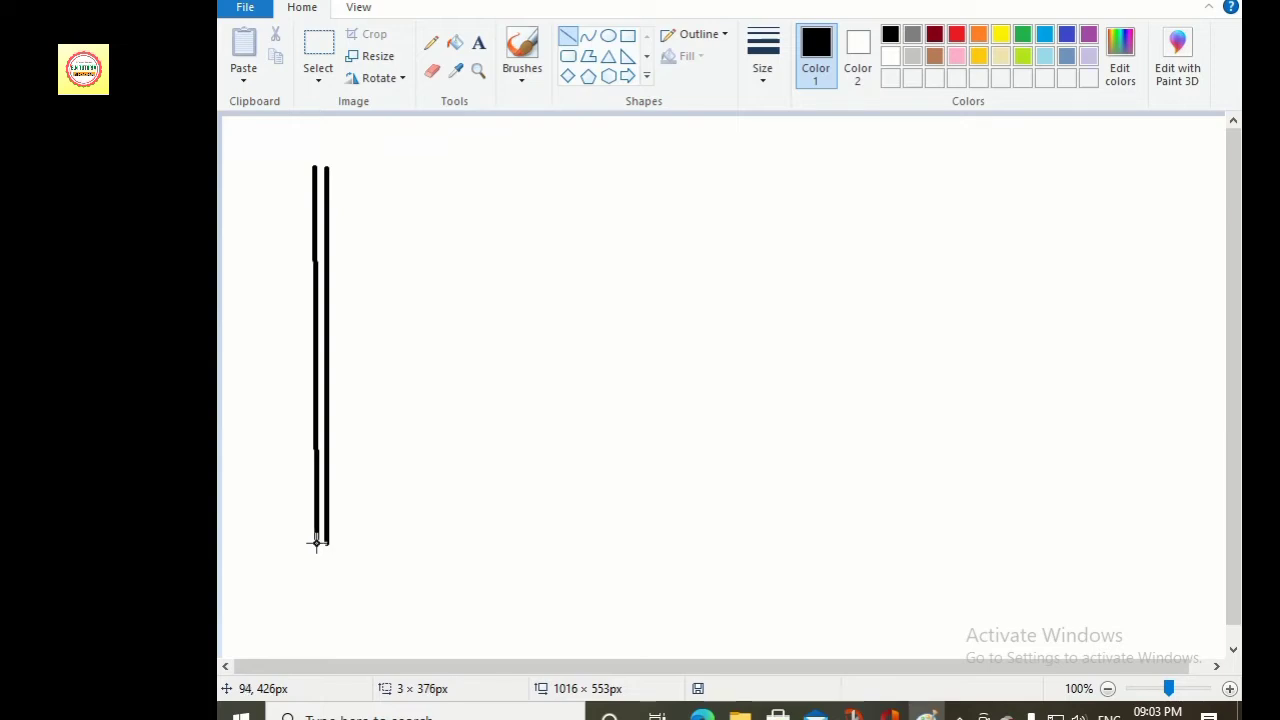
drag(316, 543, 314, 542)
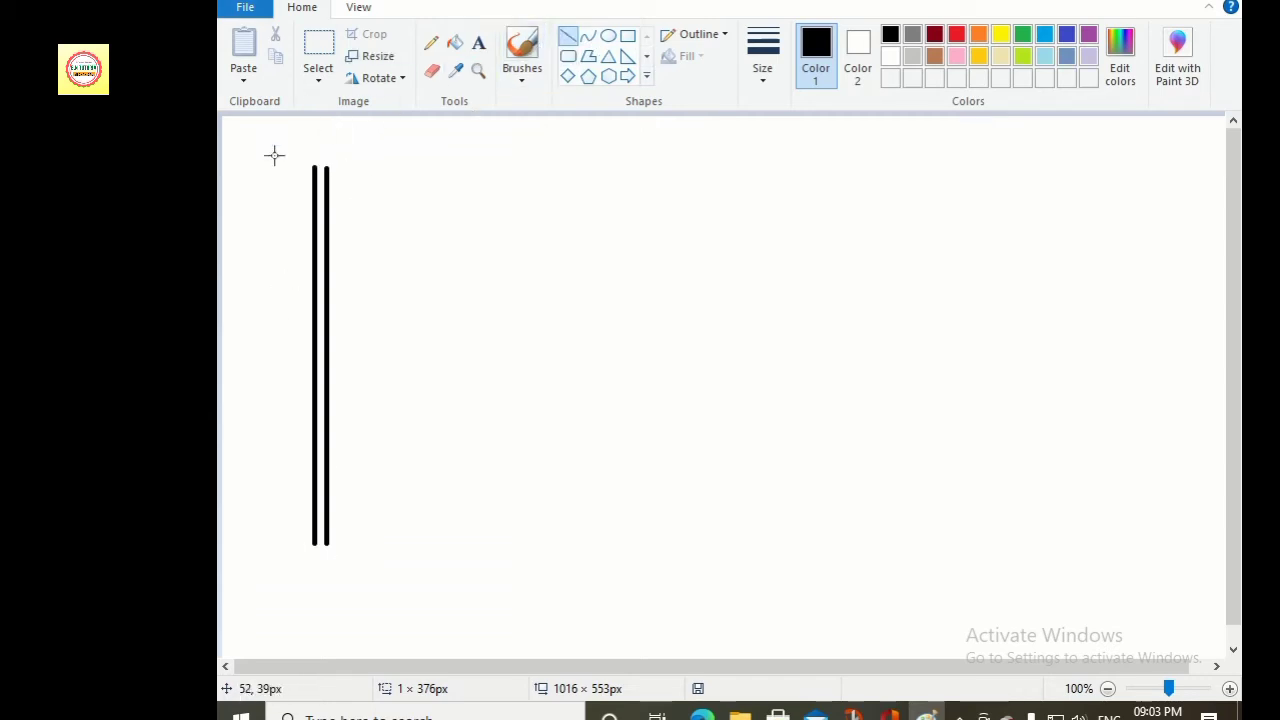
- Close the flagpole's upper and lower ends with short horizontal lines
drag(316, 167, 329, 170)
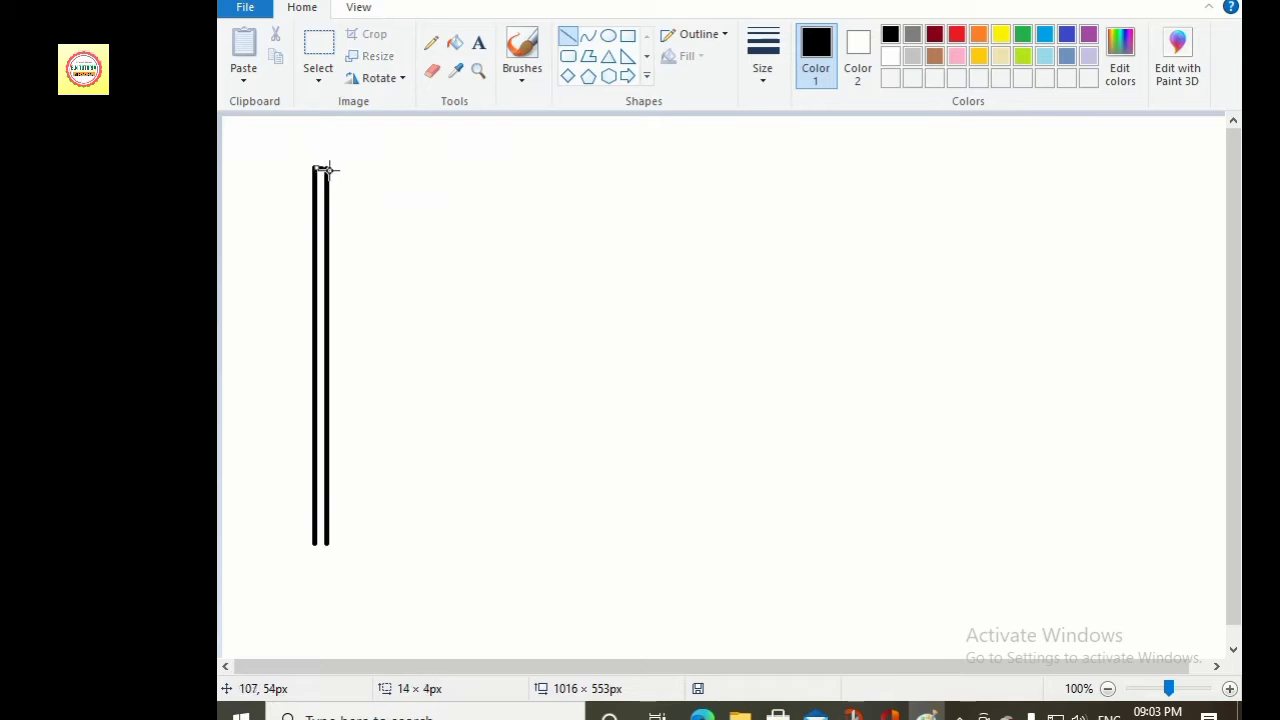
drag(316, 545, 327, 545)
click(1047, 293)
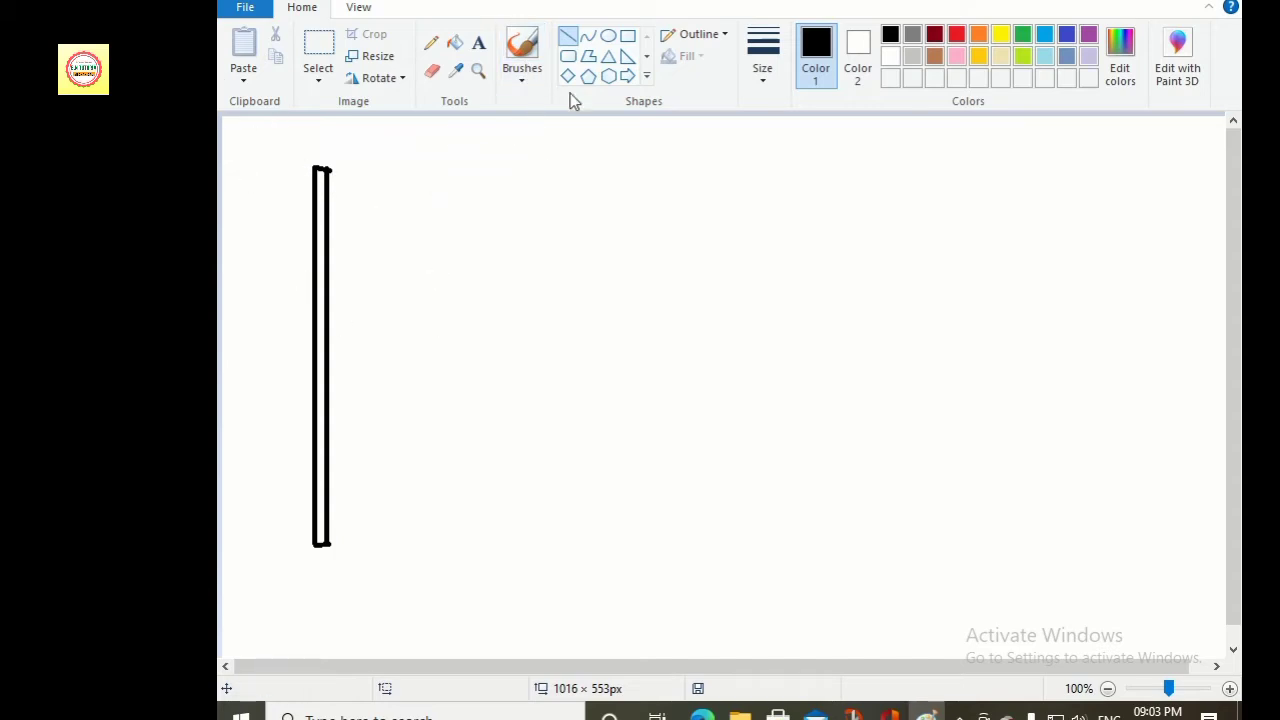
- Draw a rectangular flag about 198 × 131 px attached to the right side of the pole near its upper end
click(646, 76)
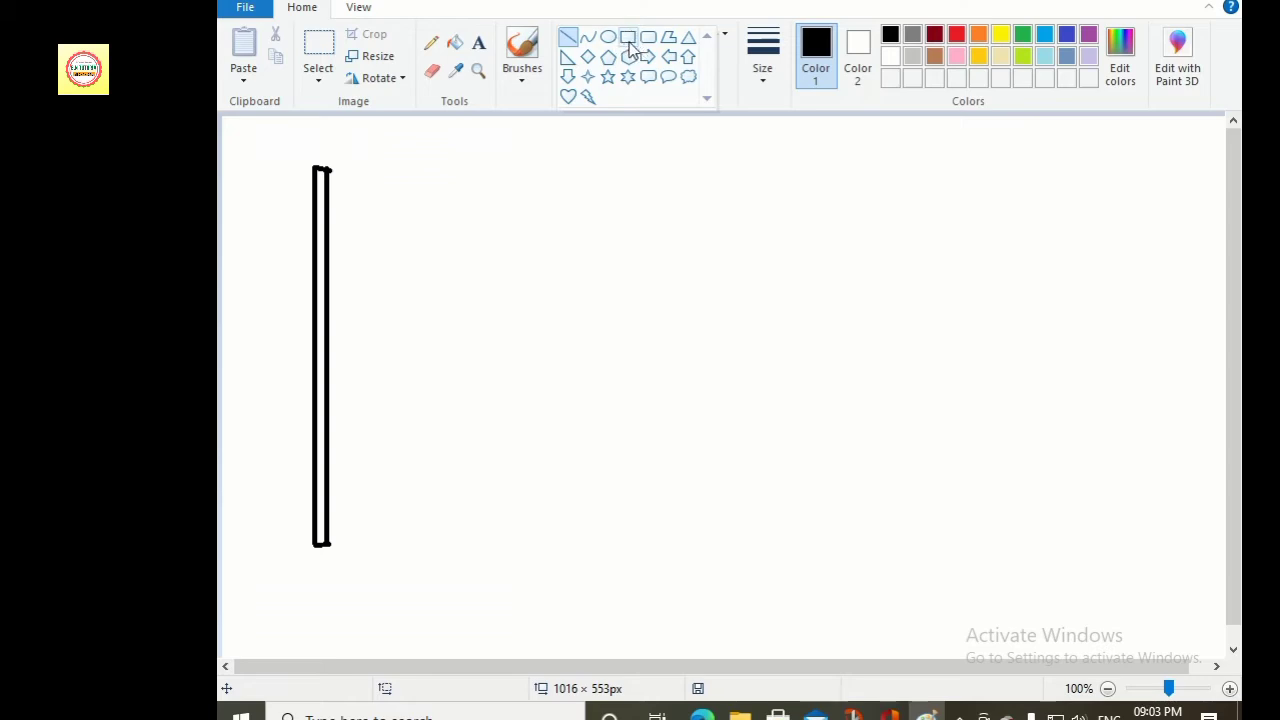
click(628, 40)
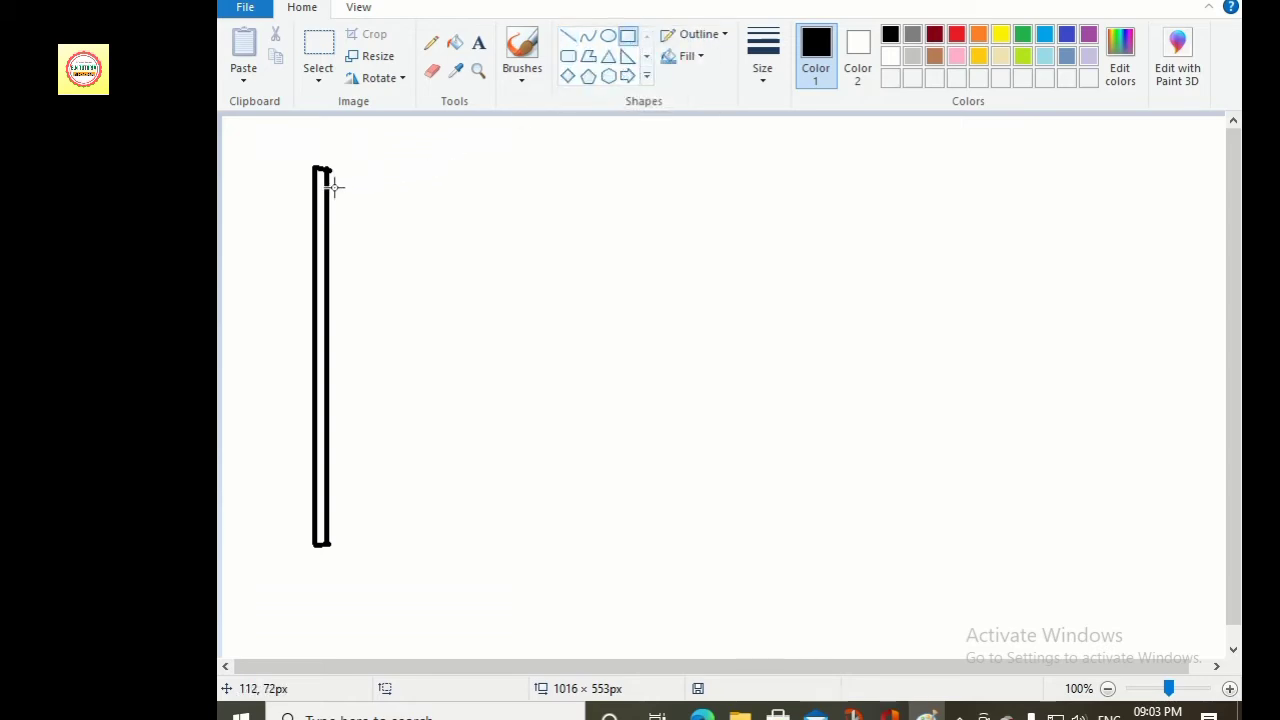
mouse_move(330, 180)
mouse_down()
mouse_move(491, 203)
mouse_move(506, 327)
mouse_move(527, 312)
mouse_up()
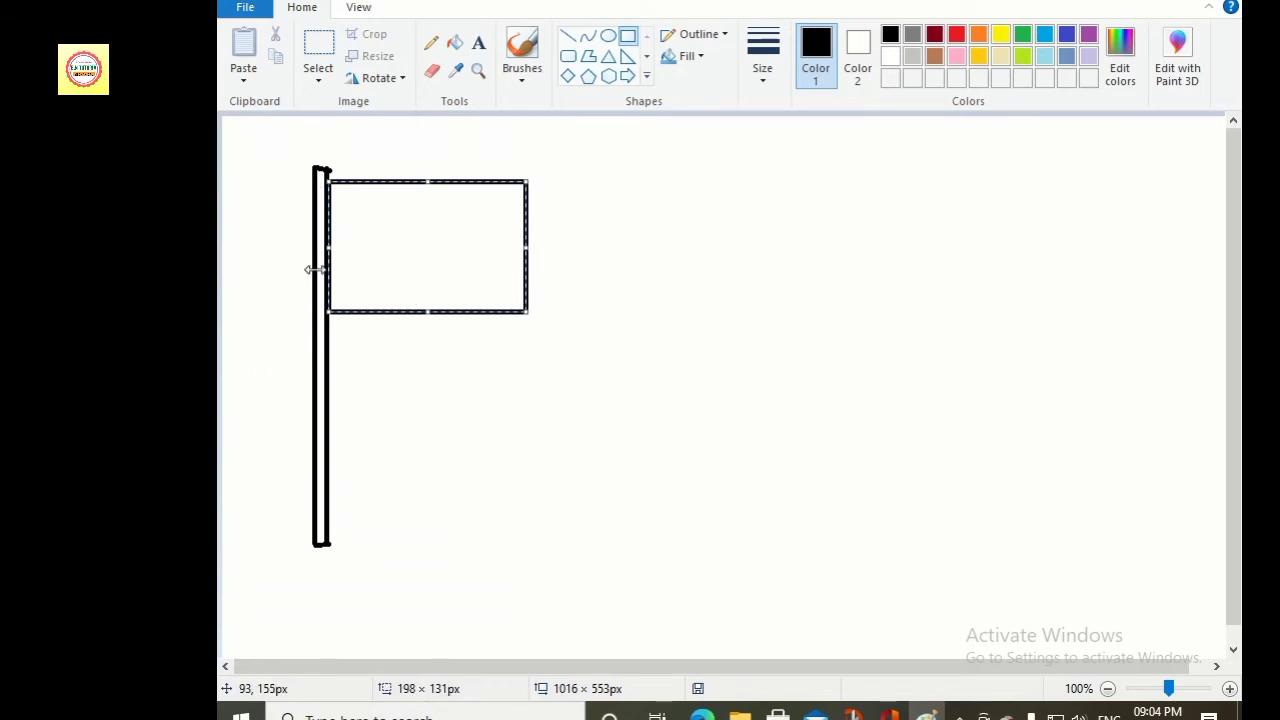
click(955, 317)
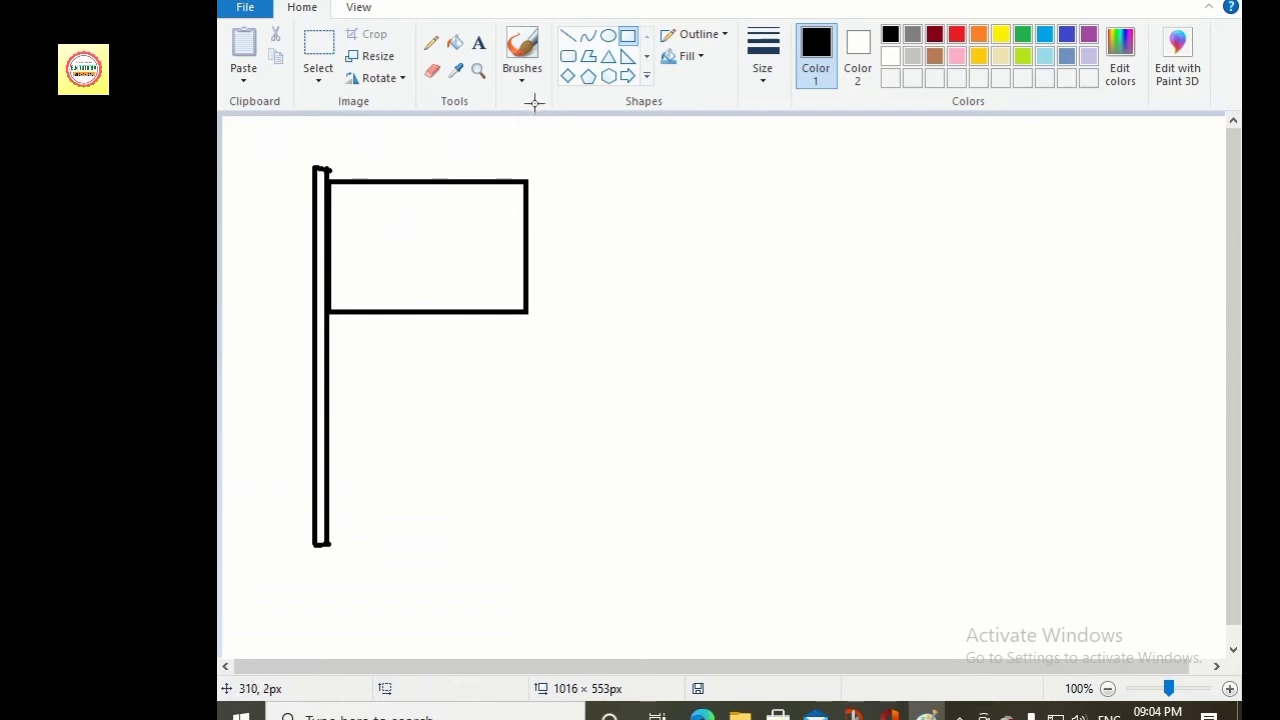
- Draw a small, slightly upright oval near the centre of the flag, undoing the first attempt and redrawing it a little larger and higher
click(646, 76)
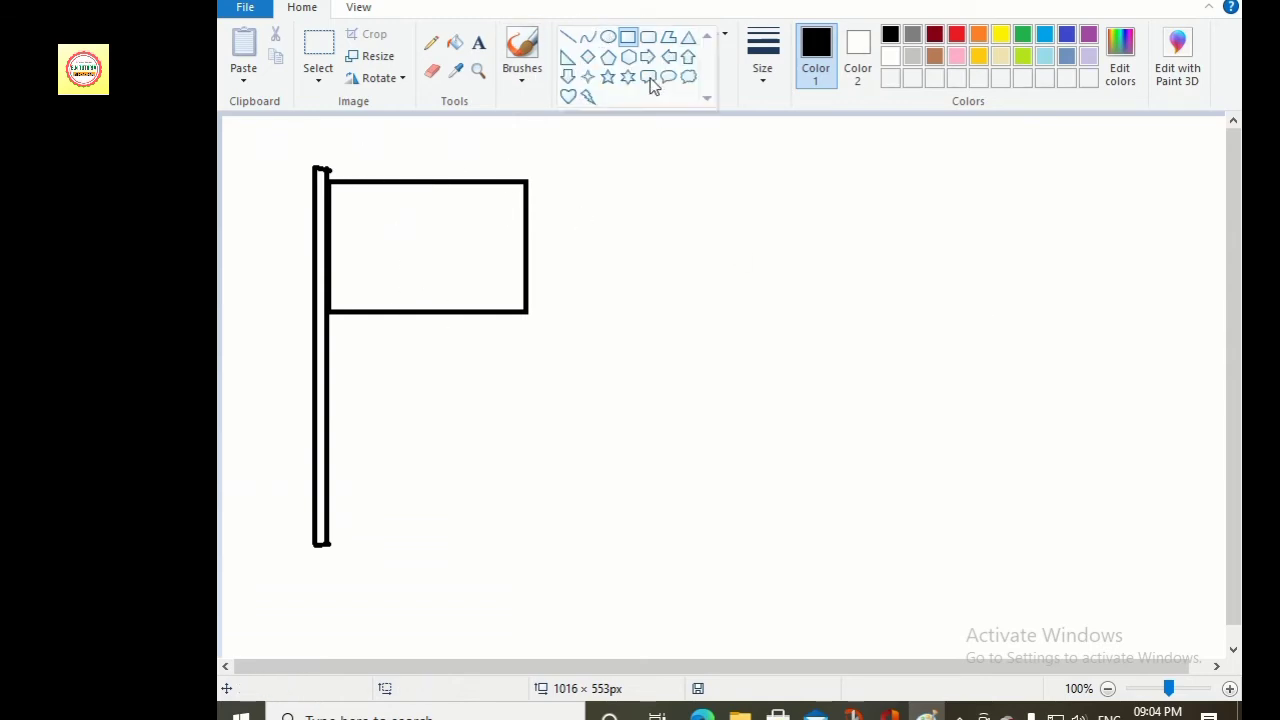
click(614, 37)
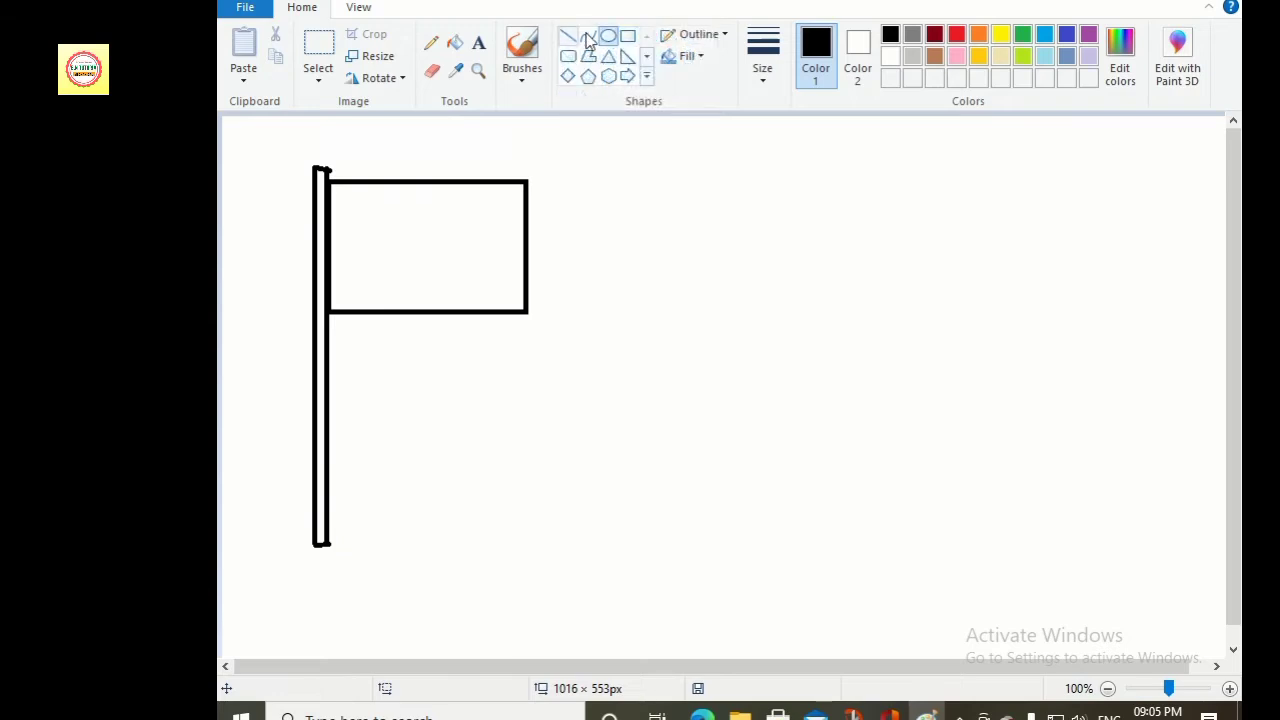
drag(445, 225, 402, 278)
click(883, 303)
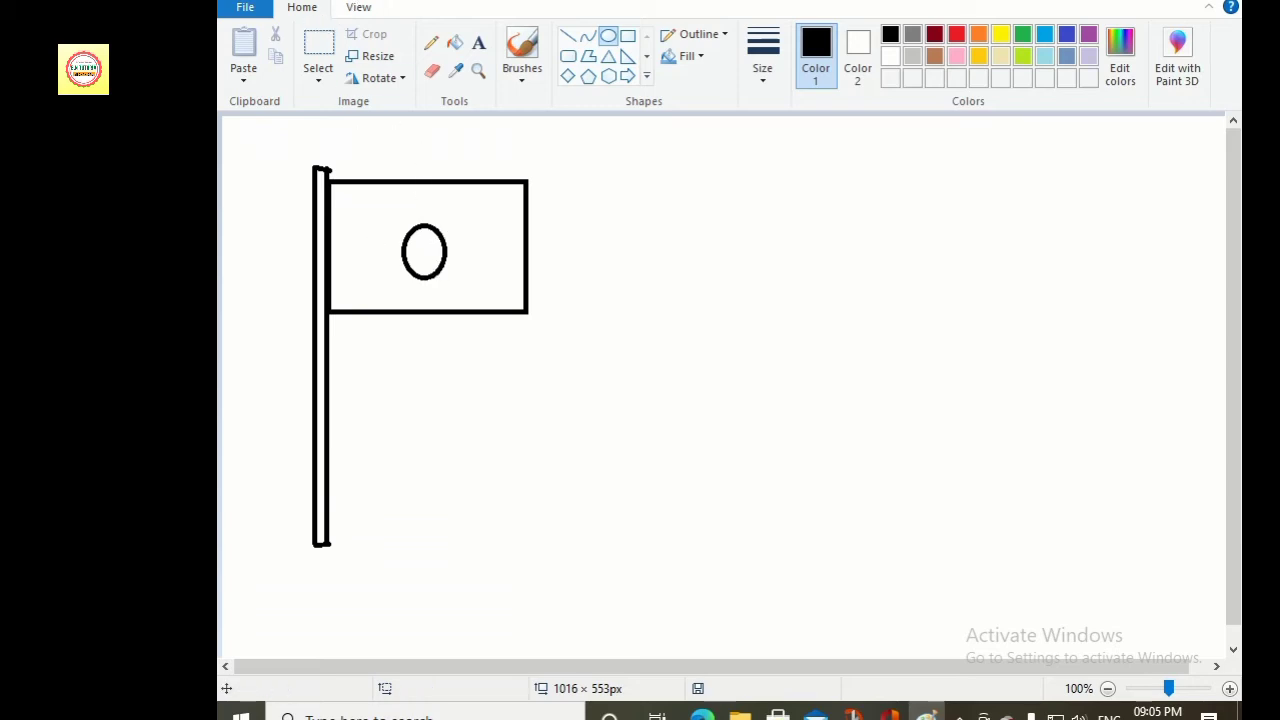
key(ctrl+z)
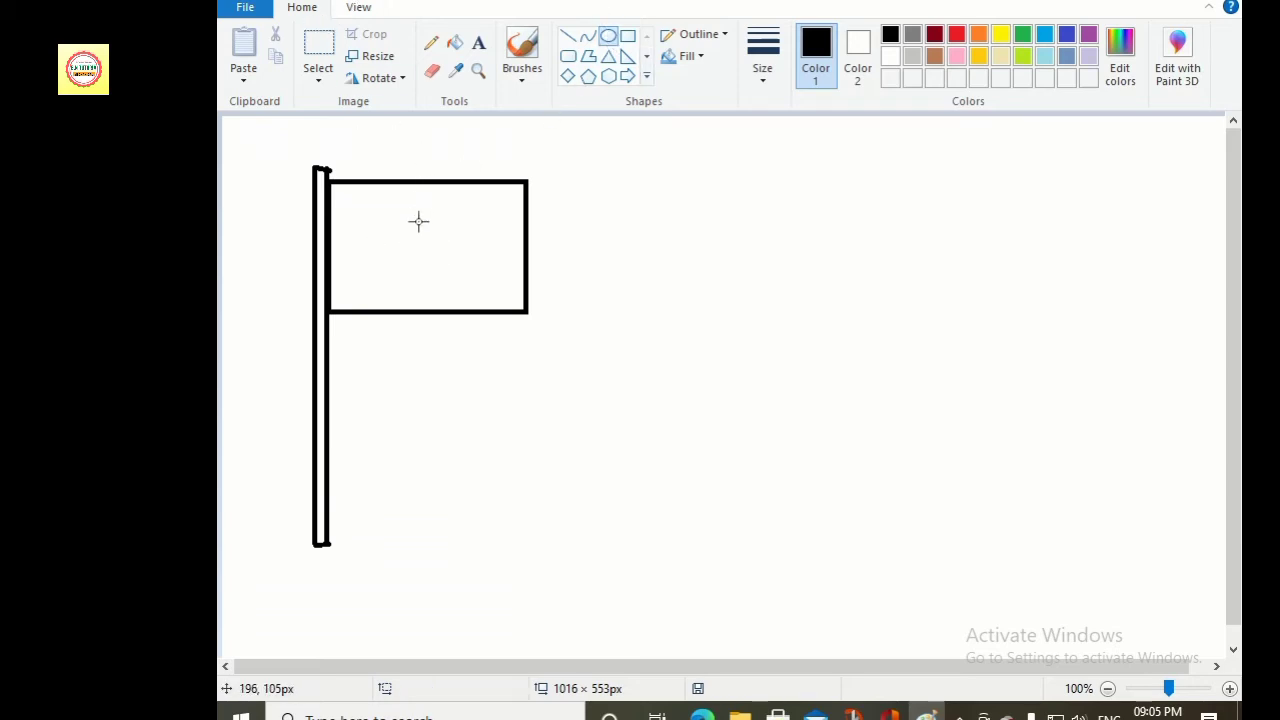
mouse_move(423, 219)
mouse_down()
mouse_move(363, 280)
mouse_move(446, 247)
mouse_move(413, 237)
mouse_move(448, 241)
mouse_move(422, 236)
mouse_up()
click(940, 308)
- Draw a wide triangle to the right of the flag as the roof of a house
click(647, 78)
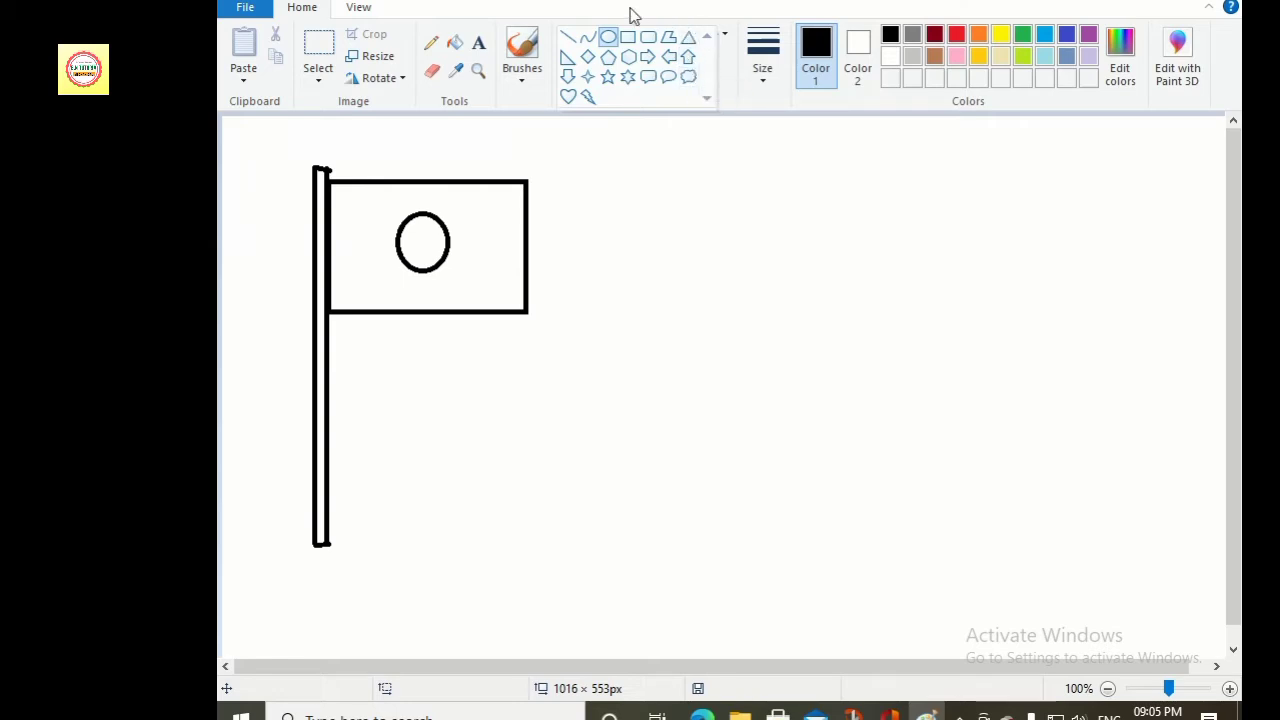
click(688, 38)
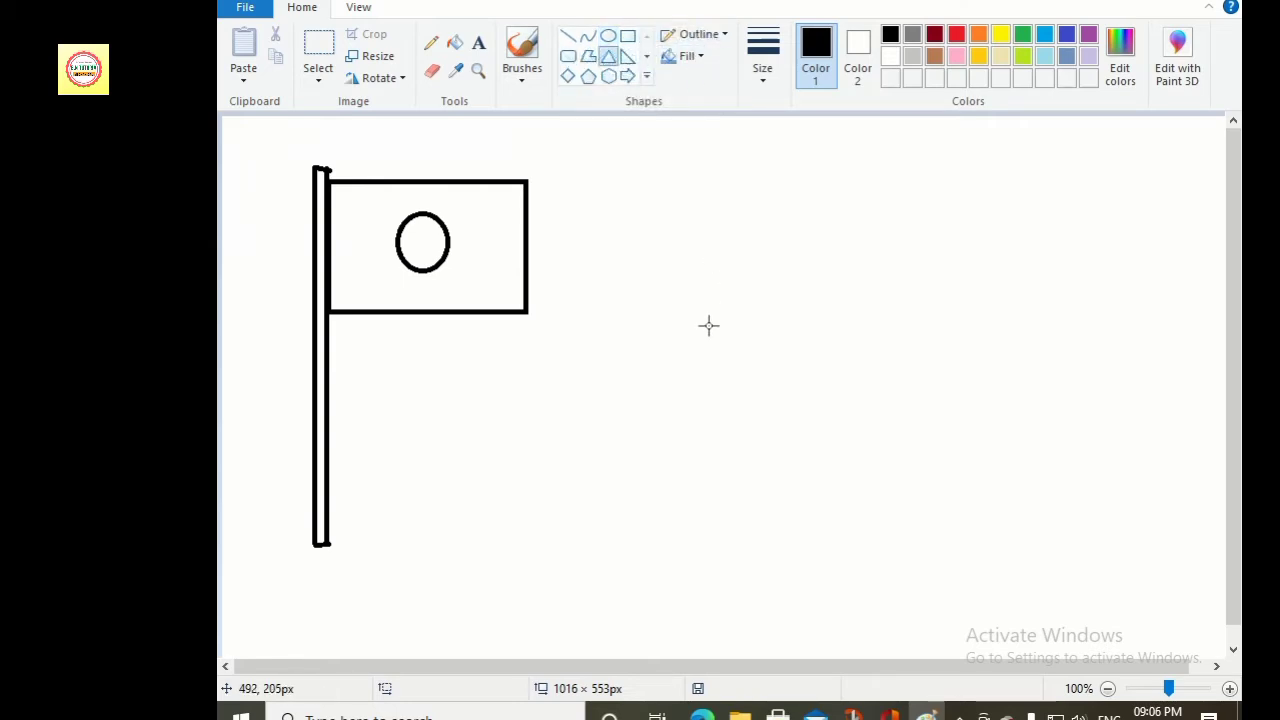
drag(698, 277, 919, 139)
- Draw a rectangle about 197 px wide directly beneath the triangular roof as the house's wall, extending its lower edge slightly
click(646, 75)
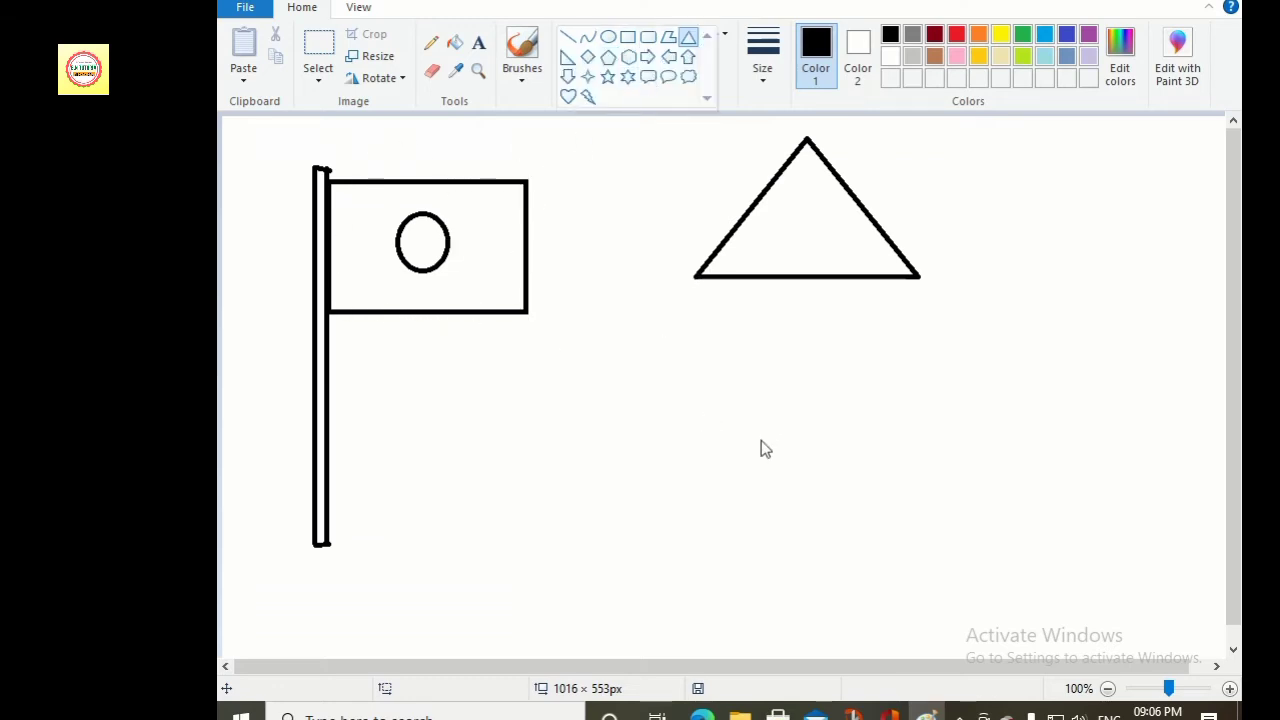
click(628, 36)
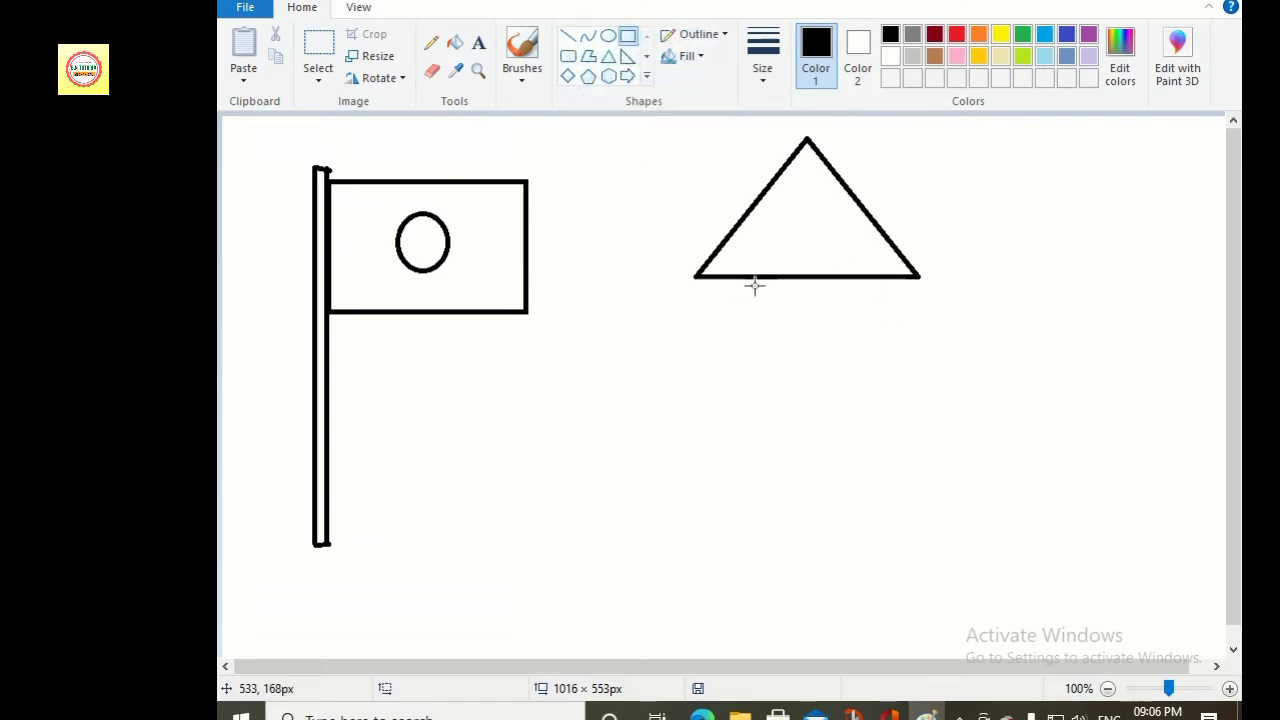
drag(784, 278, 709, 436)
drag(786, 357, 906, 357)
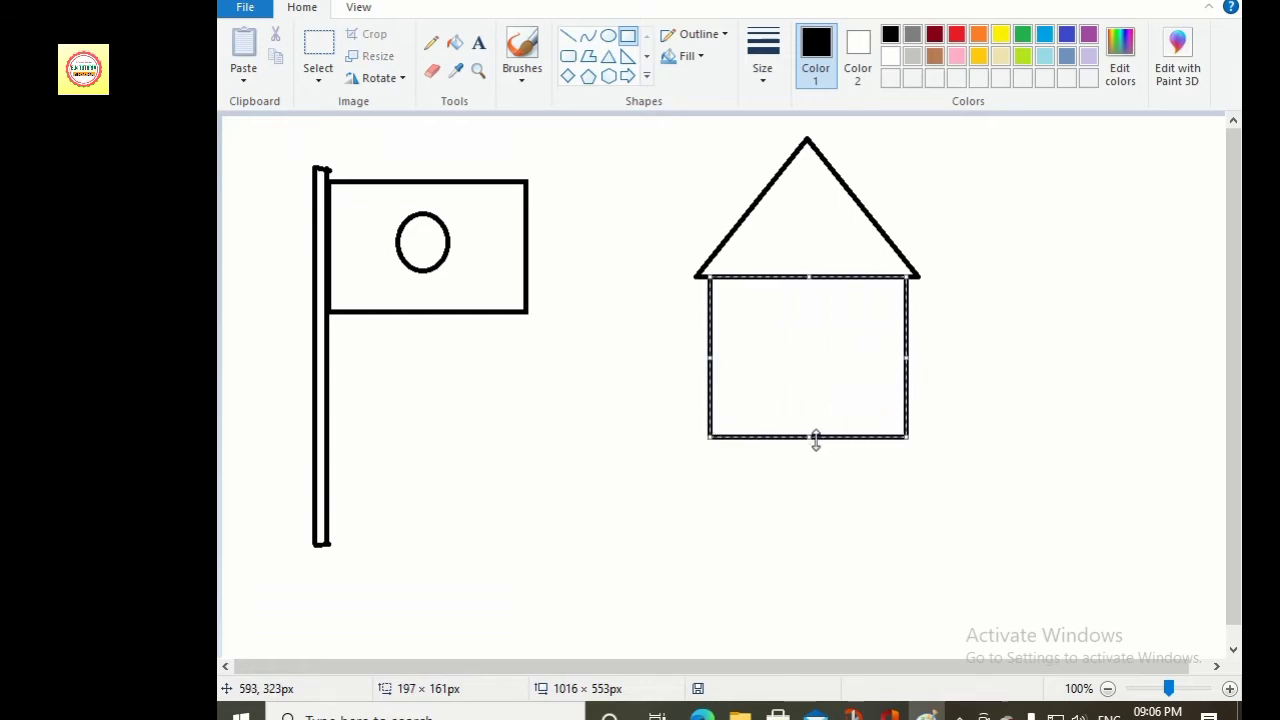
drag(816, 440, 809, 450)
click(1129, 360)
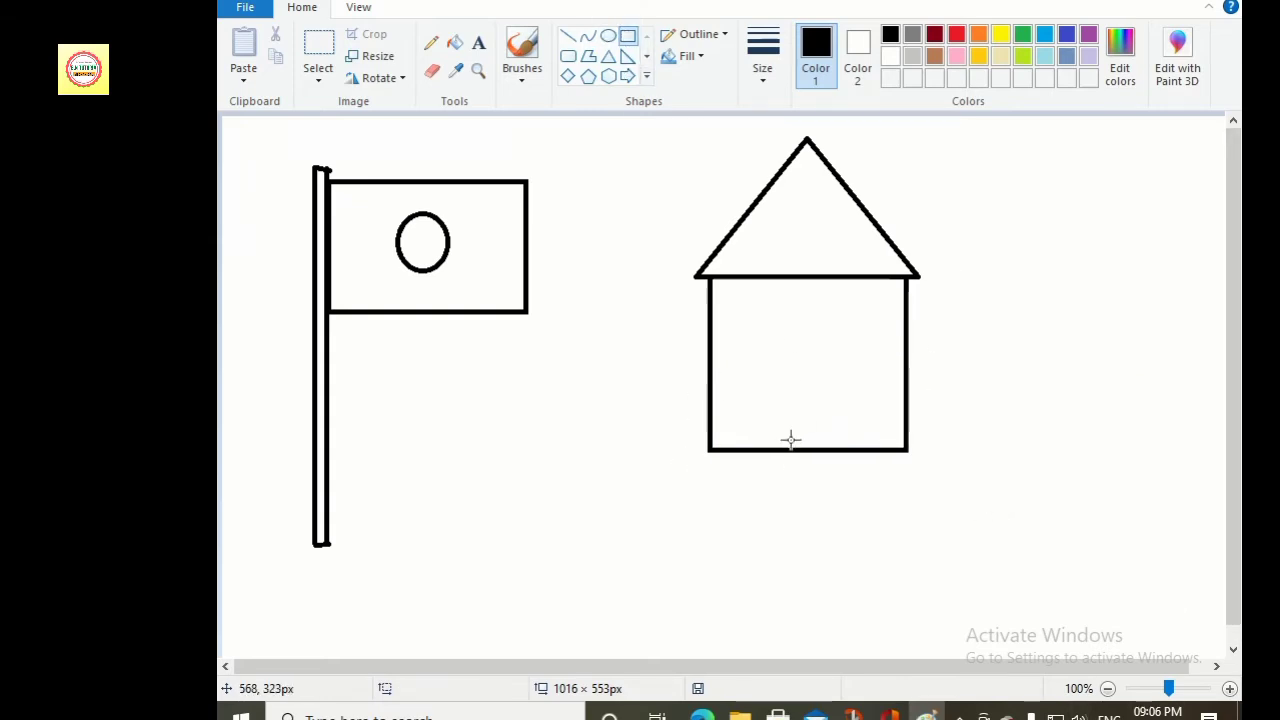
- Draw a narrow rectangular door about 109 px tall at the middle of the house wall's base and narrow it slightly
drag(790, 449, 822, 341)
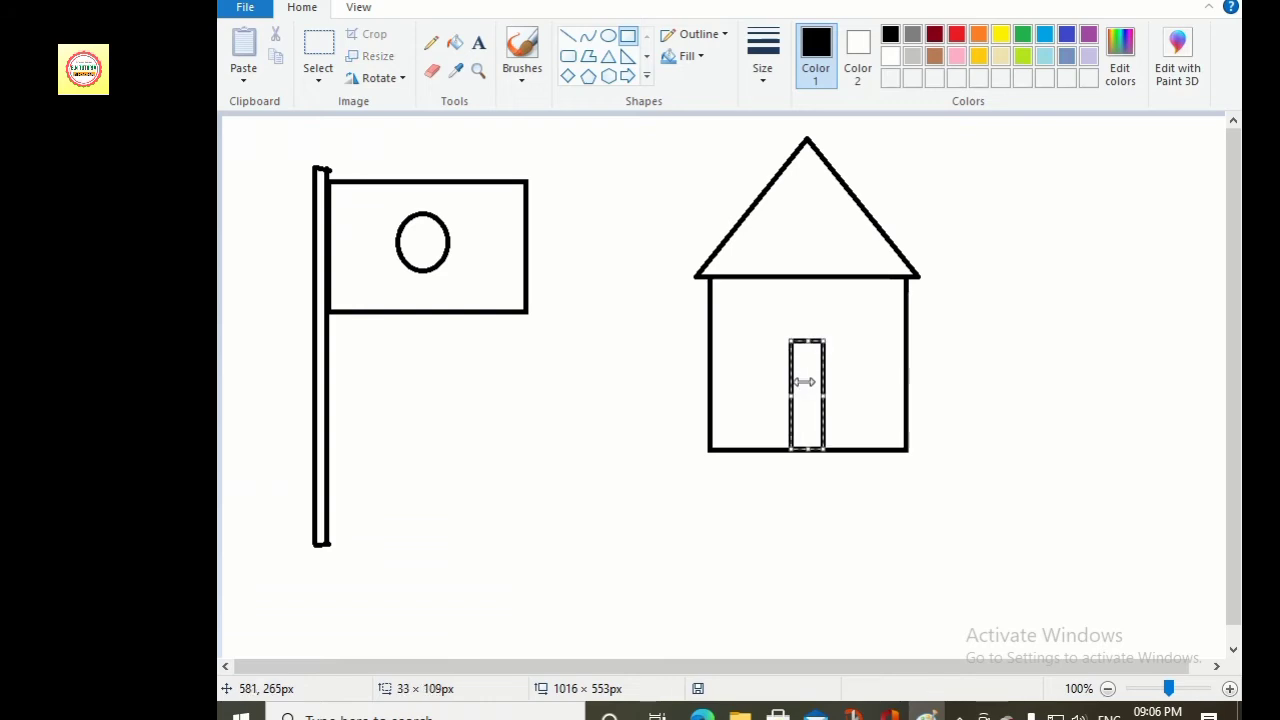
drag(810, 386, 819, 386)
click(1013, 364)
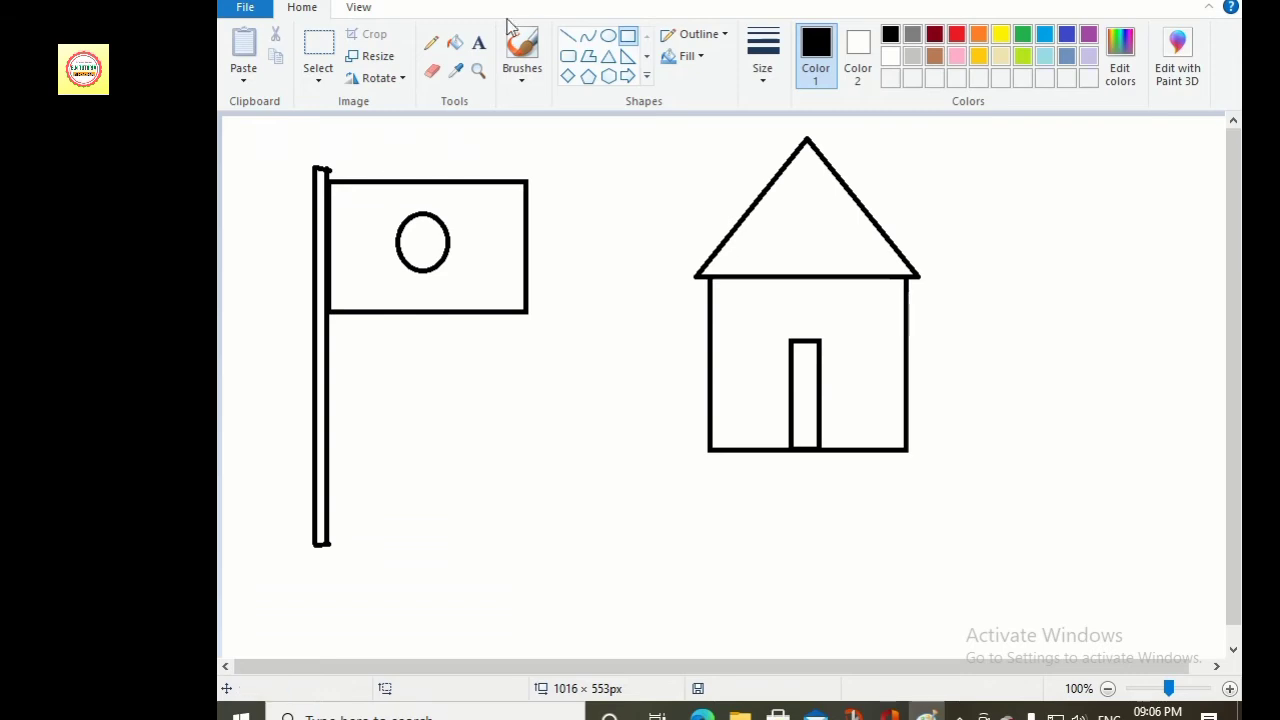
- Draw two rounded-rectangle windows on the house wall, about 35 × 32 px left of the door and about 42 × 33 px right of it
click(647, 75)
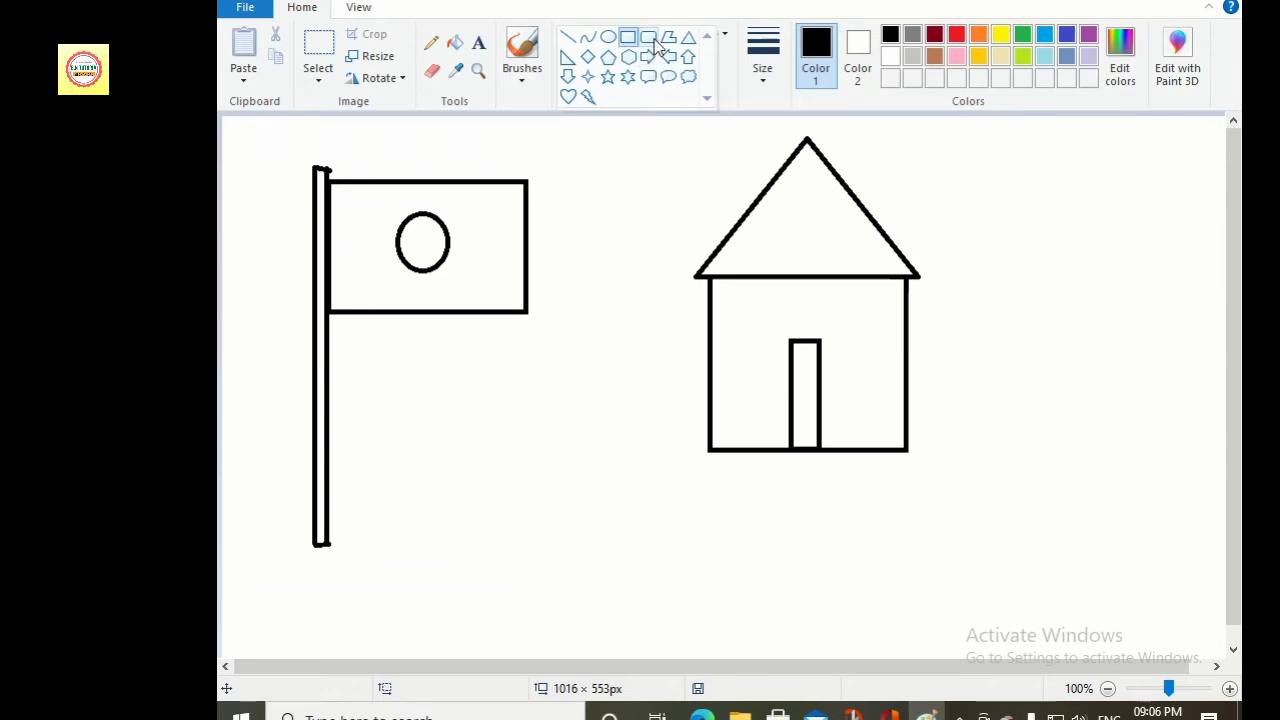
click(648, 38)
drag(733, 320, 764, 351)
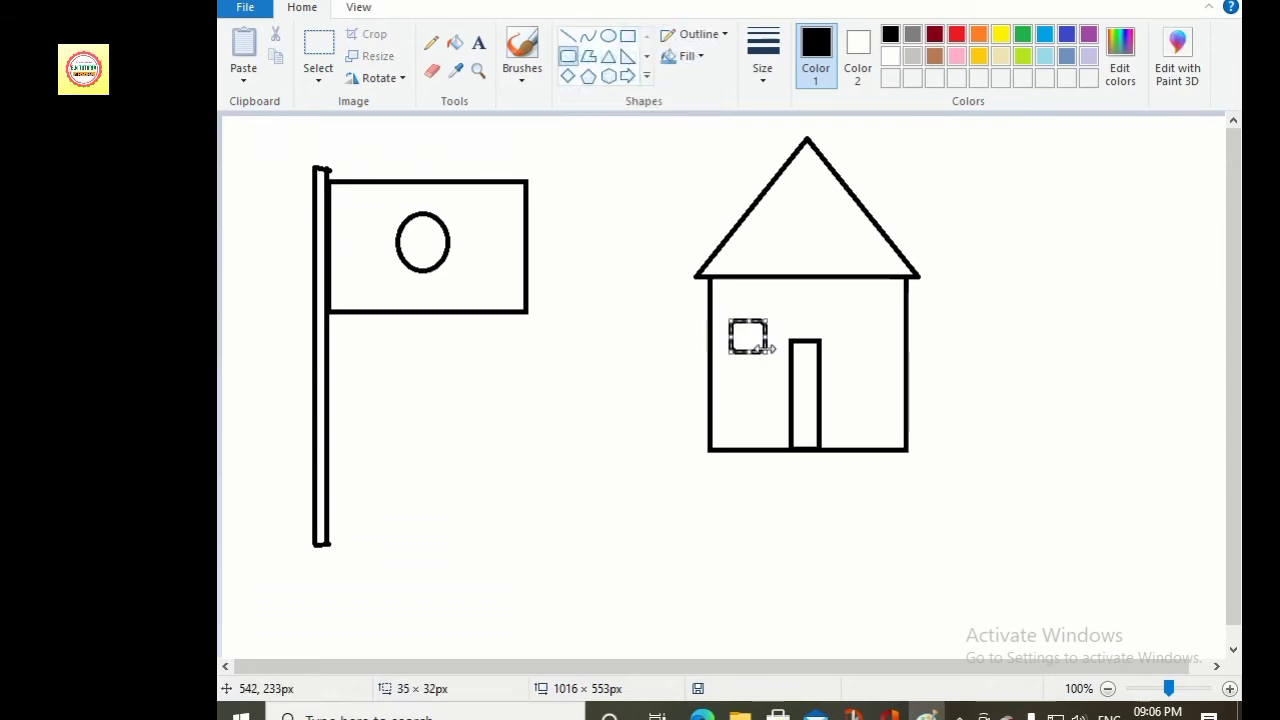
click(1057, 297)
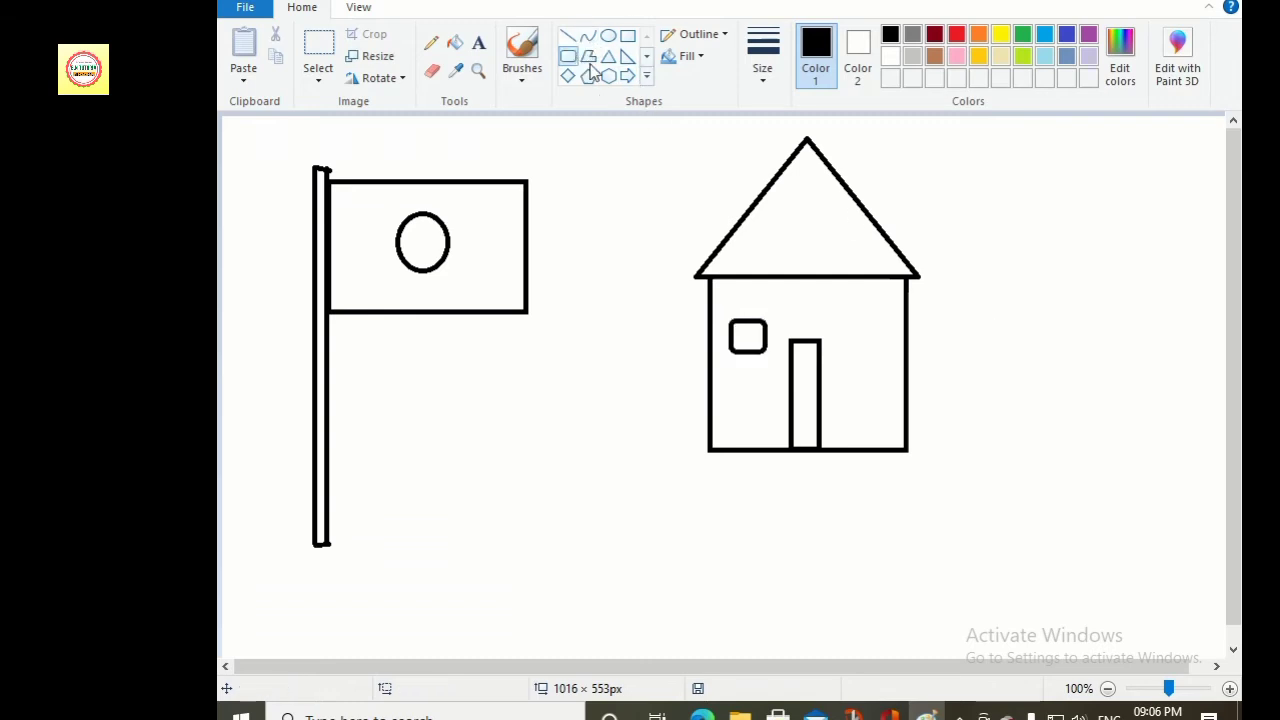
mouse_move(848, 323)
mouse_down()
mouse_move(889, 353)
mouse_move(868, 316)
mouse_move(841, 313)
mouse_up()
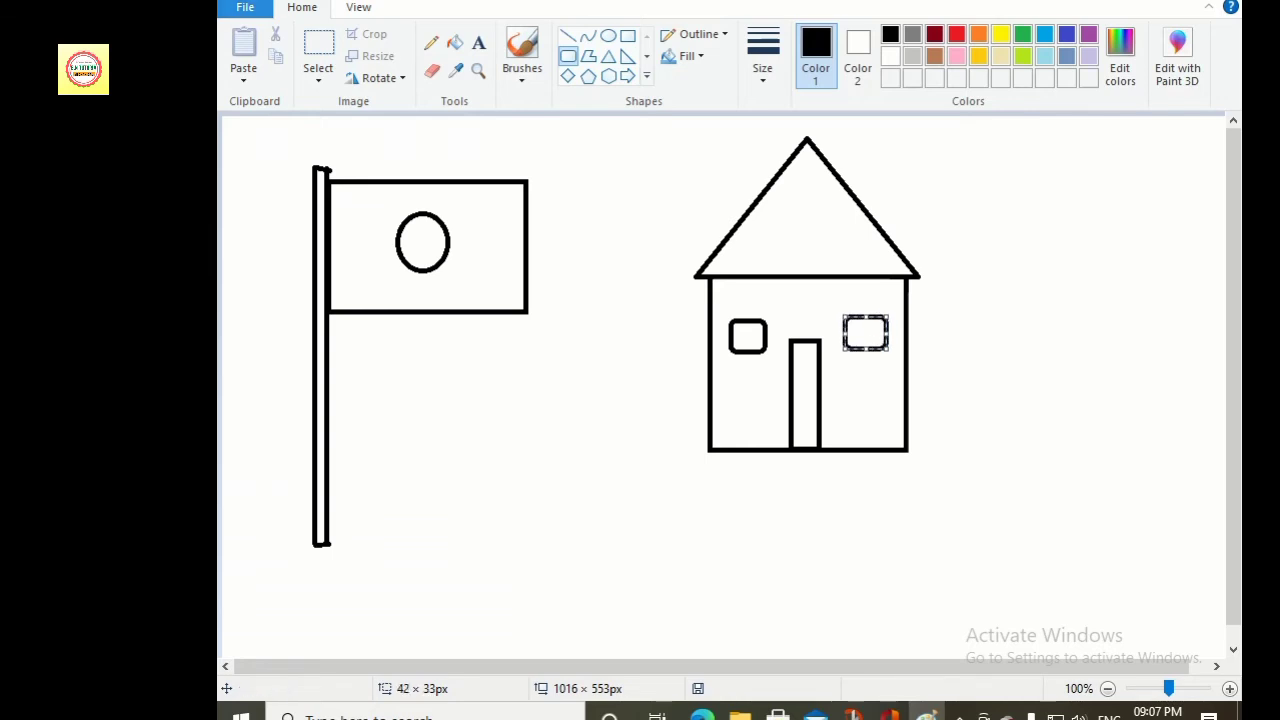
- Remove the window right of the door and redraw it as a smaller rounded rectangle, lined up with the left window
click(277, 1)
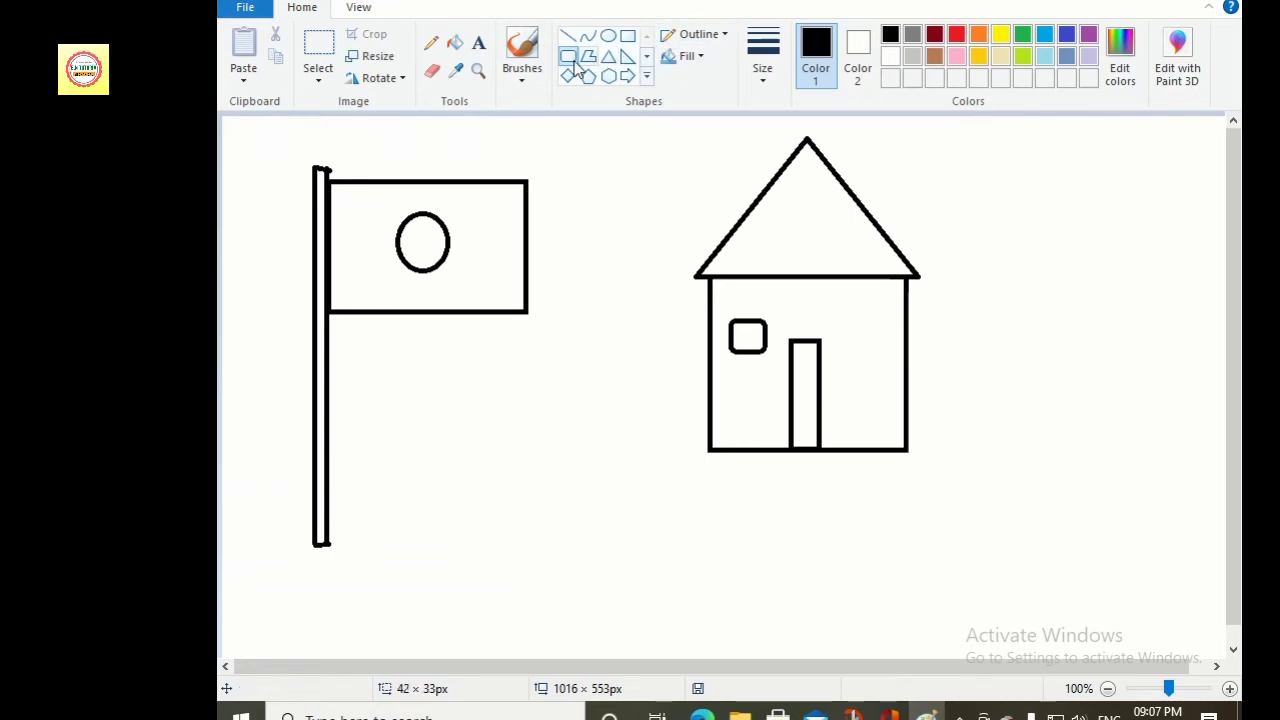
drag(858, 320, 892, 350)
click(1197, 243)
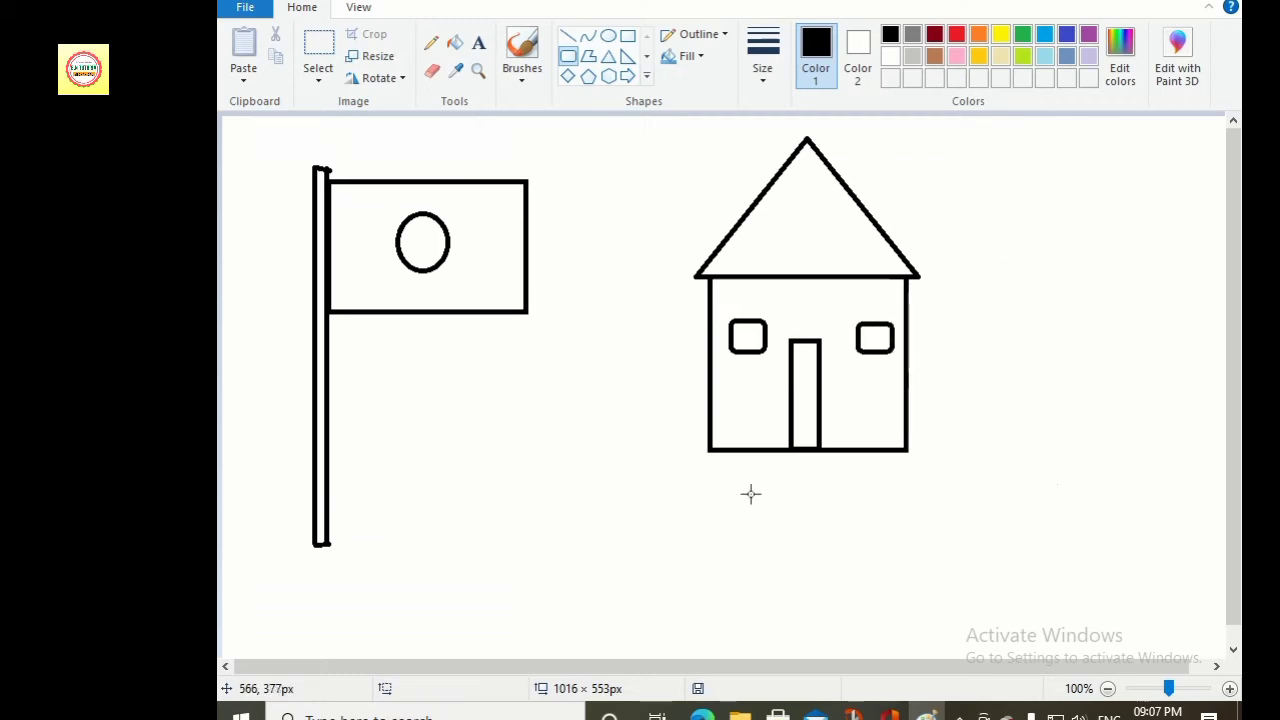
- Outline a long, low platform directly beneath the house with straight lines, extending past both walls
click(568, 40)
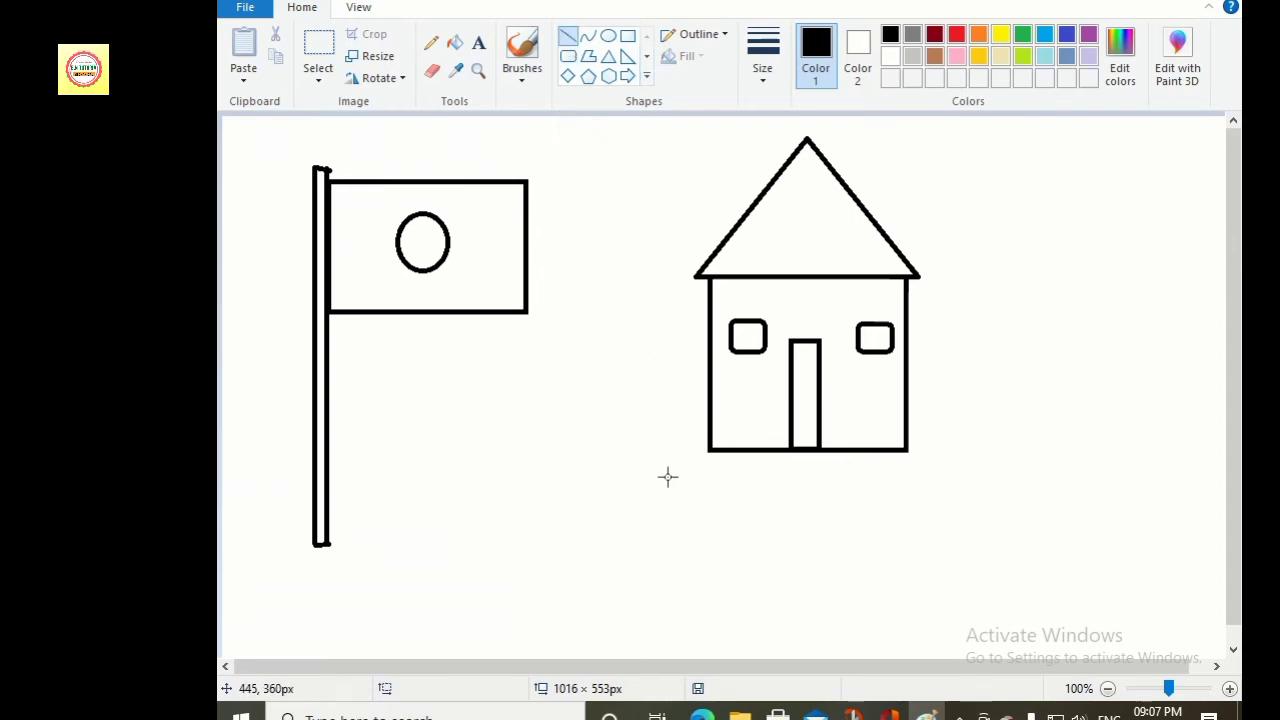
drag(665, 455, 971, 451)
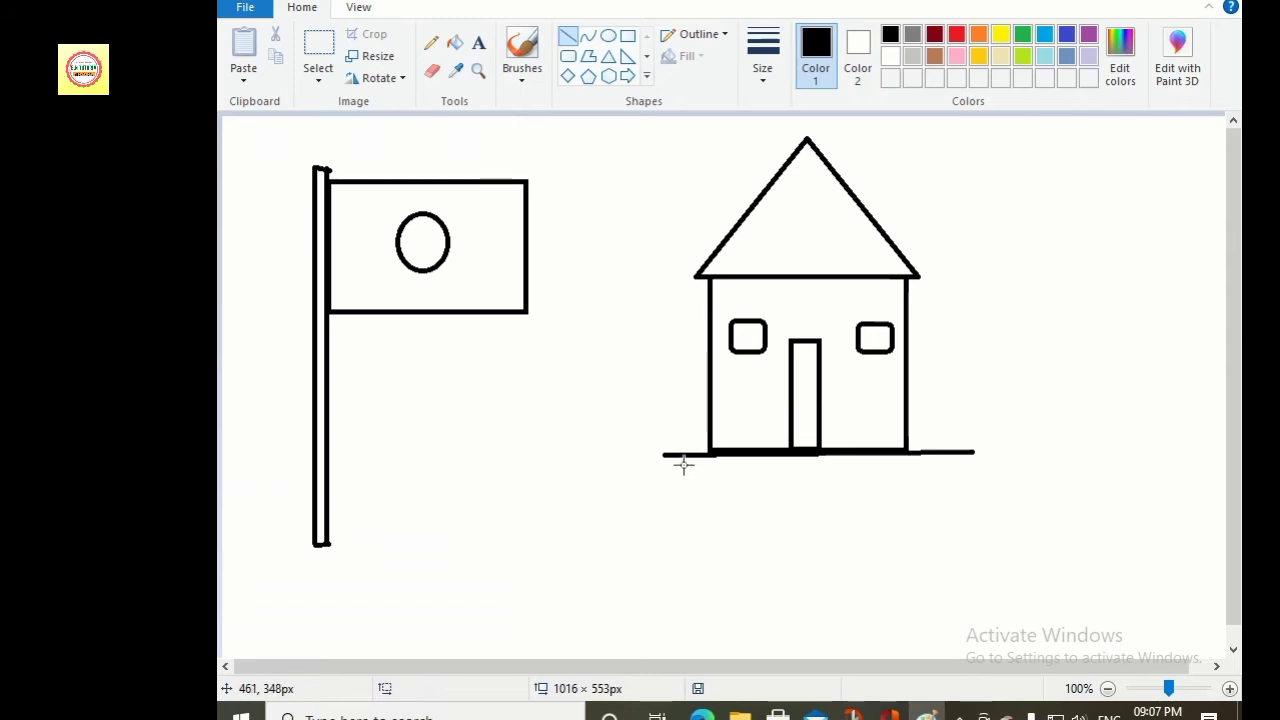
drag(663, 457, 662, 484)
mouse_move(666, 484)
mouse_down()
mouse_move(980, 481)
mouse_move(971, 471)
mouse_move(974, 483)
mouse_up()
click(923, 351)
click(1114, 409)
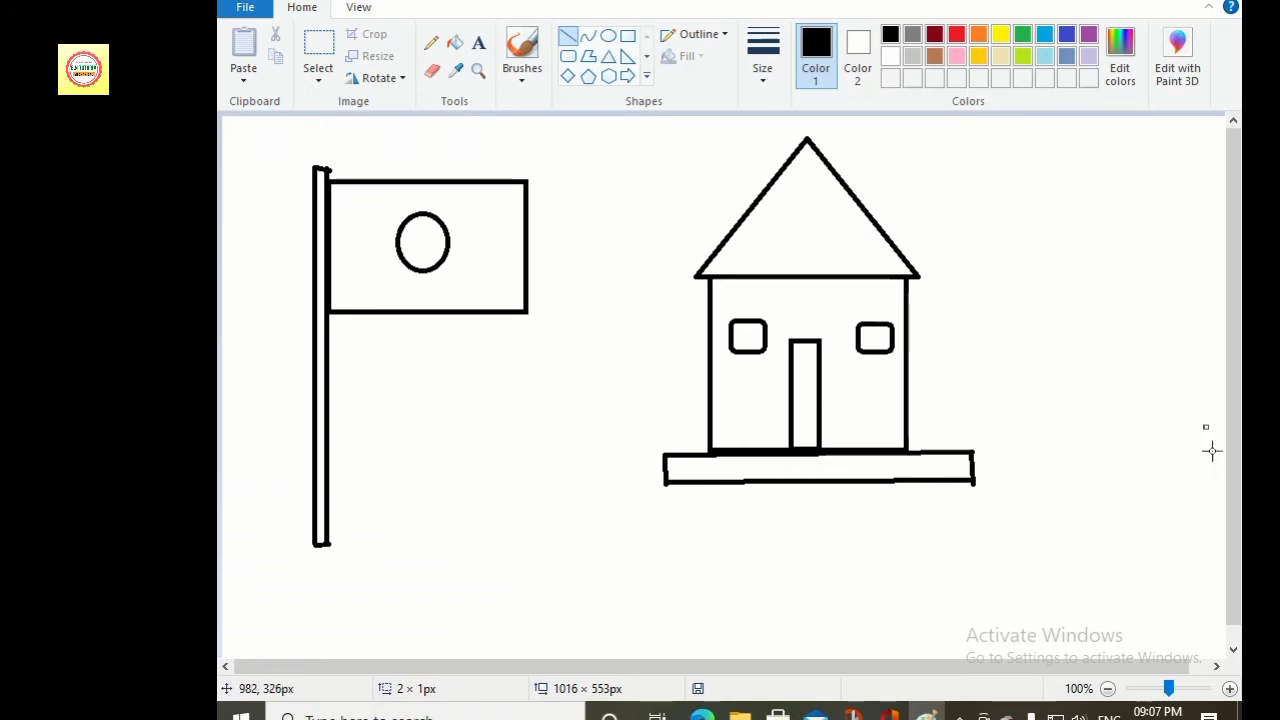
- Extend the canvas downward to a height of 827 px, making room beneath the house
scroll(1190, 465, down, 1)
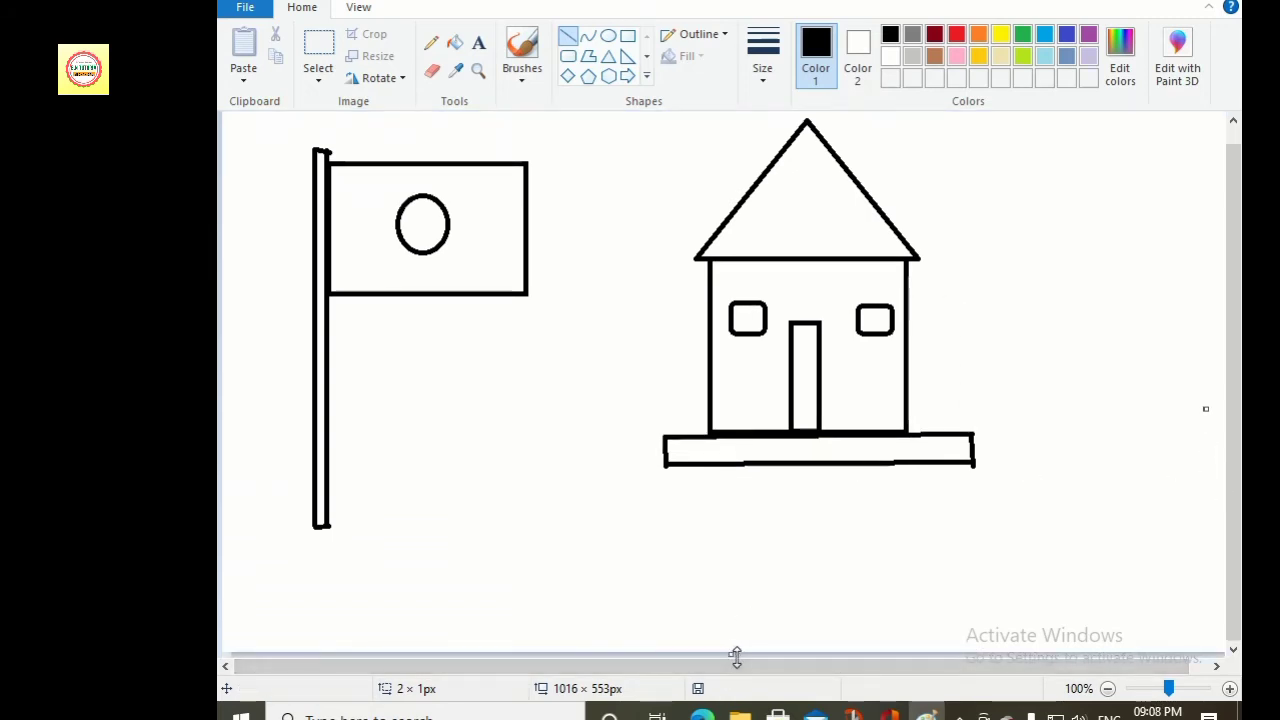
drag(731, 655, 733, 715)
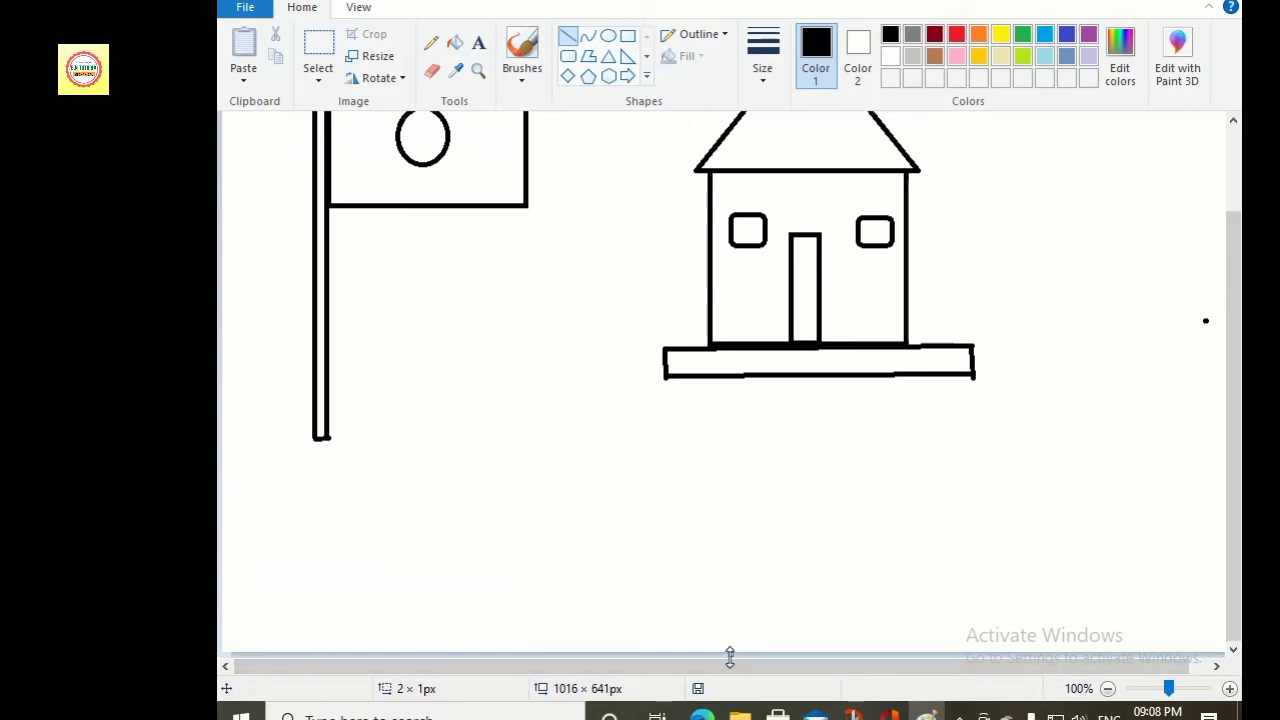
drag(731, 653, 716, 719)
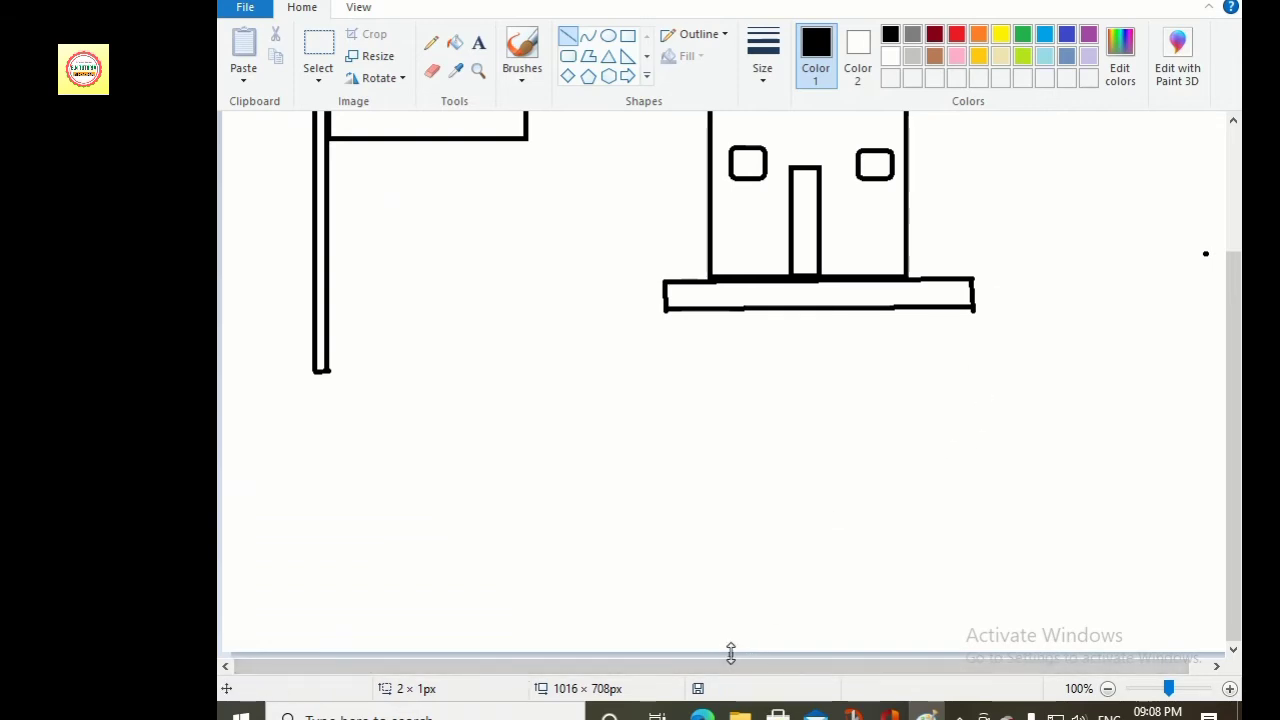
drag(731, 652, 724, 706)
drag(729, 655, 728, 690)
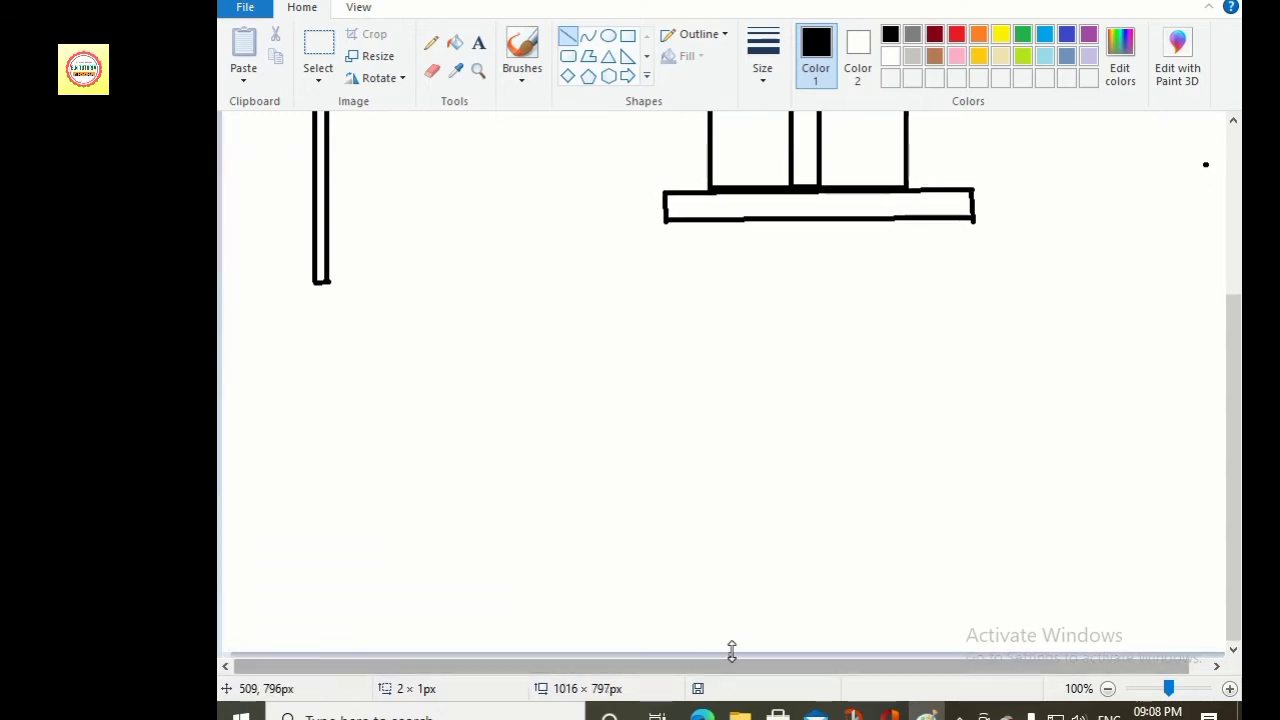
drag(732, 651, 732, 681)
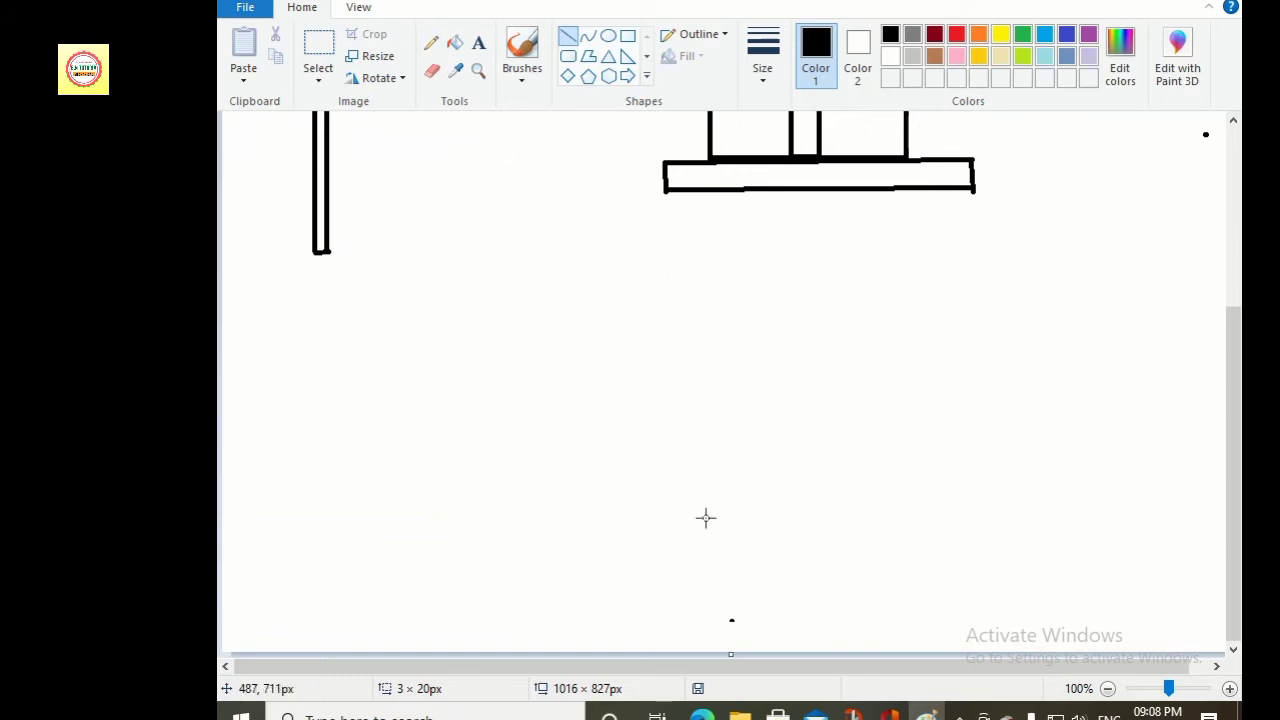
- Draw a large diamond below the house platform, about as wide as the roof, as the body of a kite
click(646, 76)
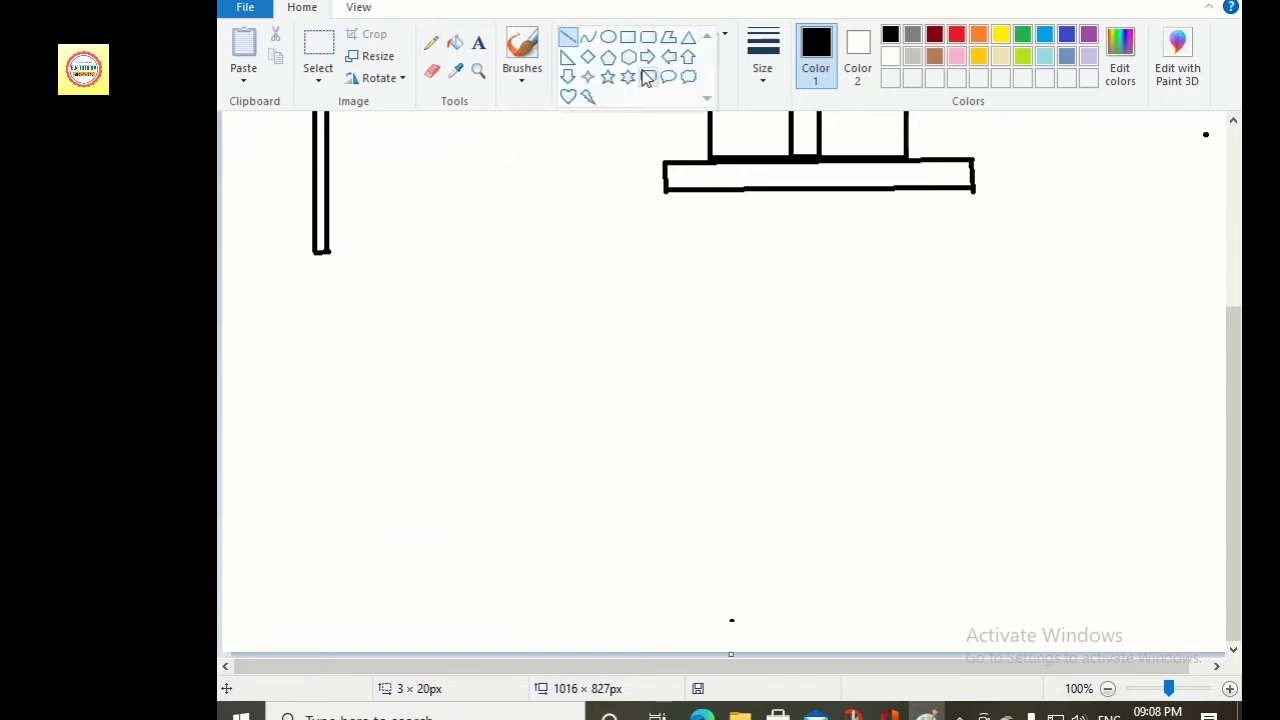
click(588, 58)
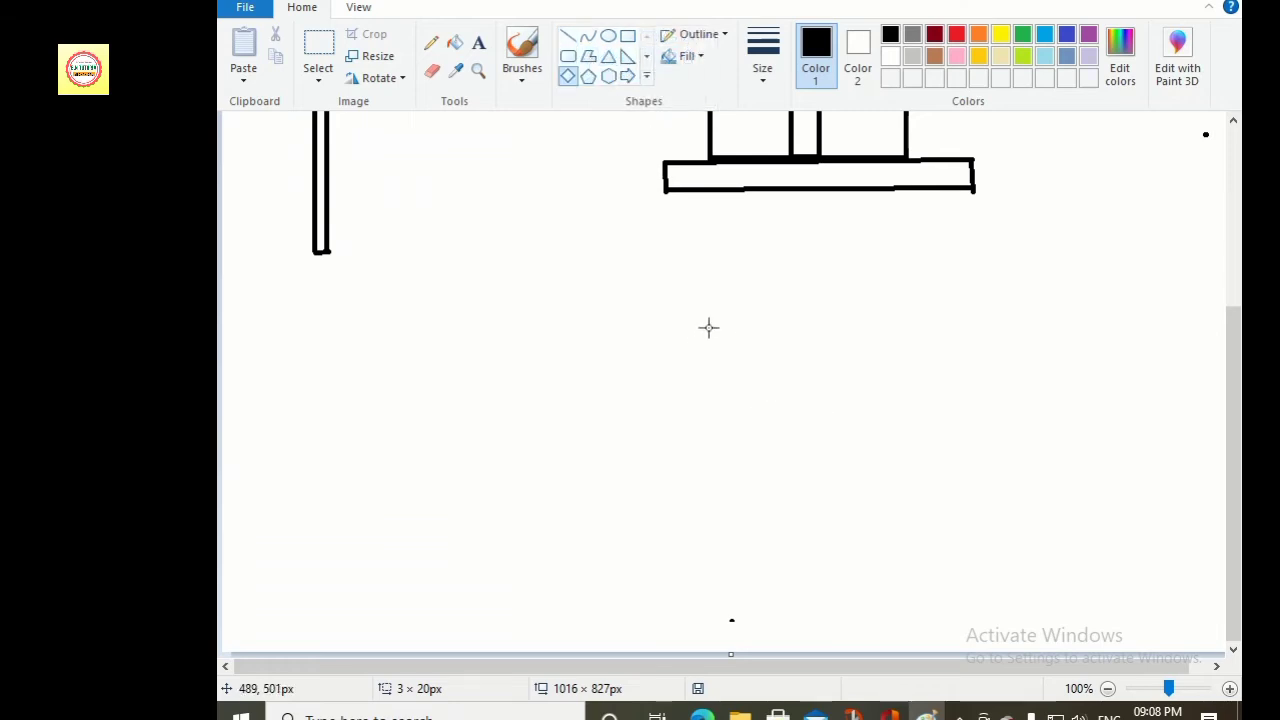
mouse_move(708, 327)
mouse_down()
mouse_move(626, 434)
mouse_move(517, 526)
mouse_move(501, 588)
mouse_move(697, 516)
mouse_move(716, 323)
mouse_up()
drag(917, 240, 691, 504)
click(1204, 379)
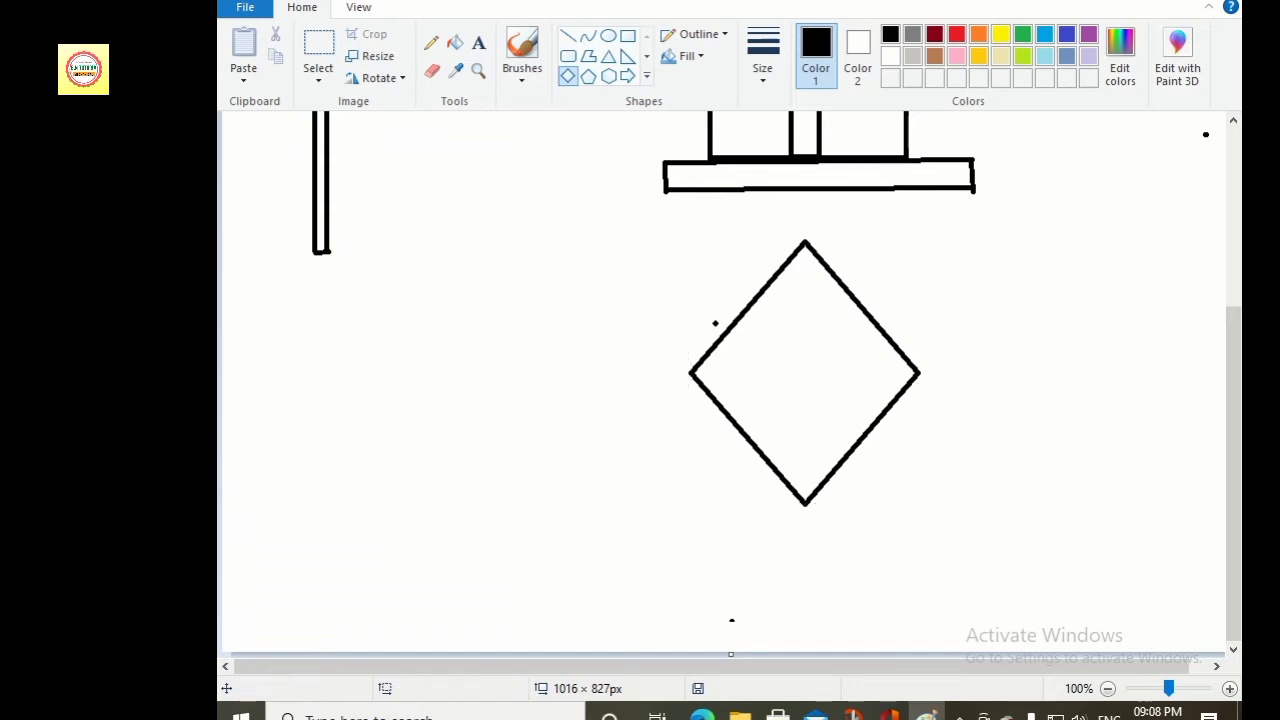
- Draw a horizontal and a vertical straight line joining the opposite corners of the large diamond
click(567, 35)
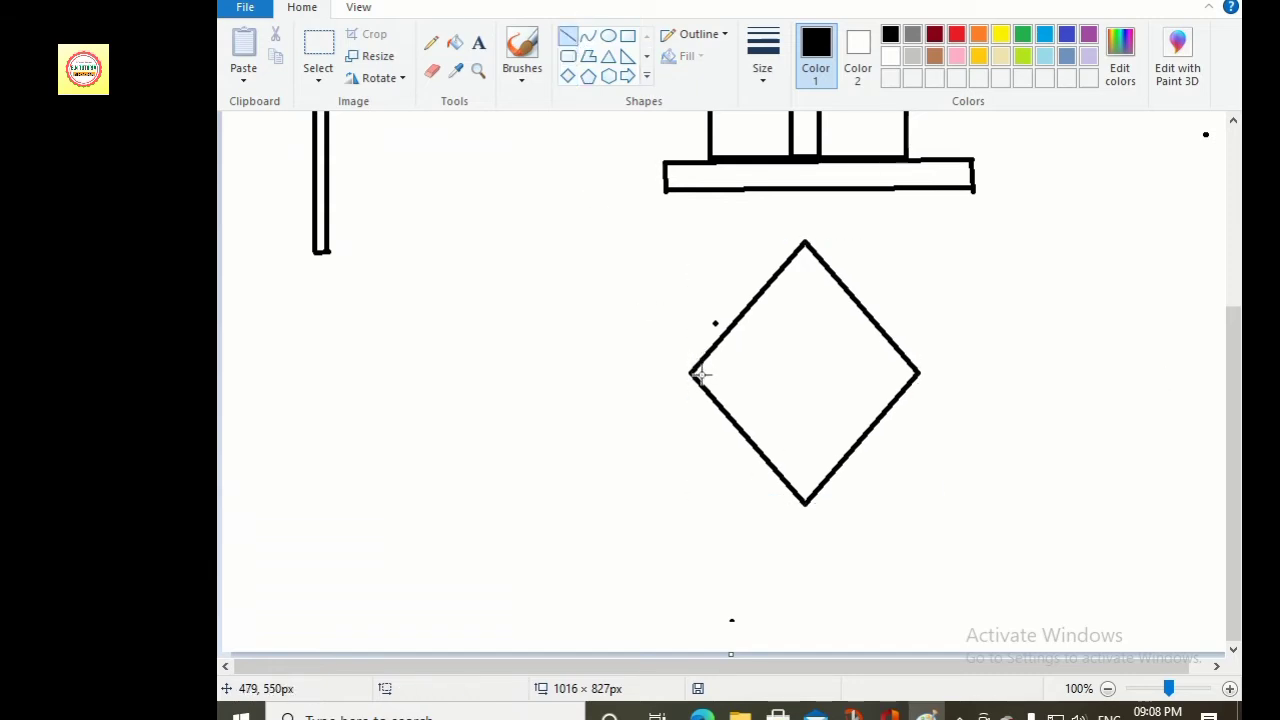
drag(692, 375, 921, 376)
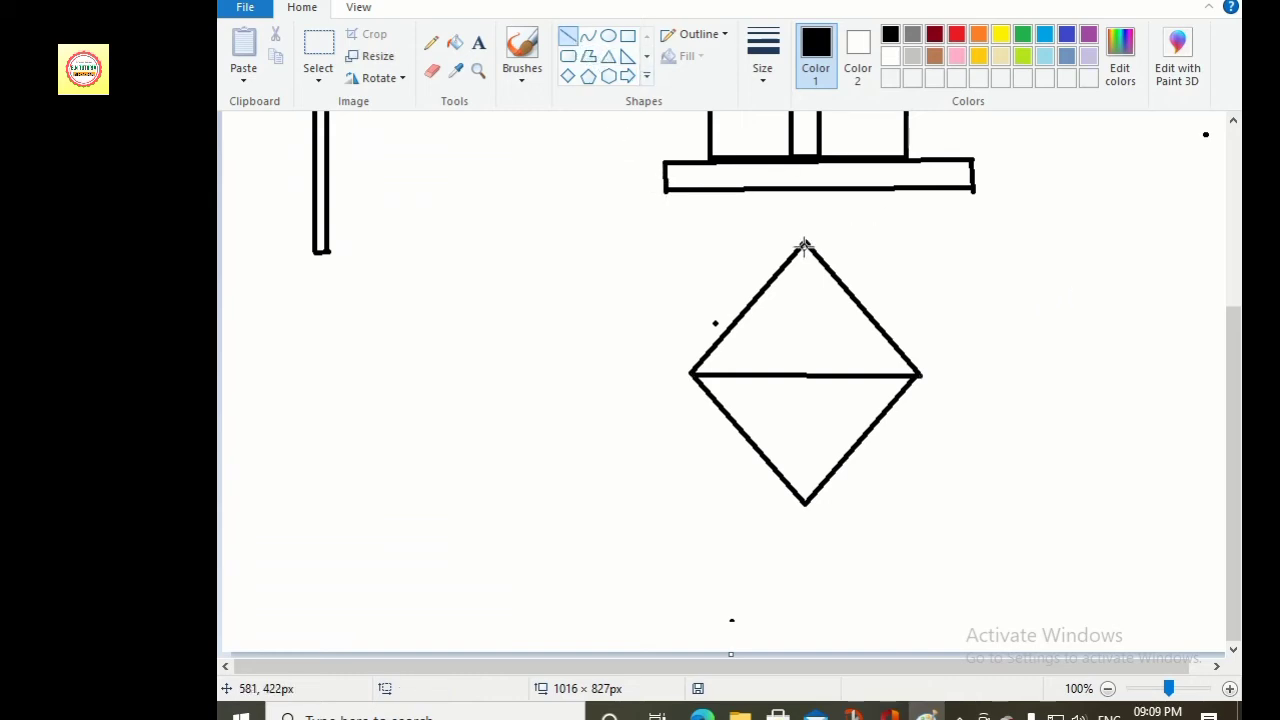
drag(804, 245, 805, 497)
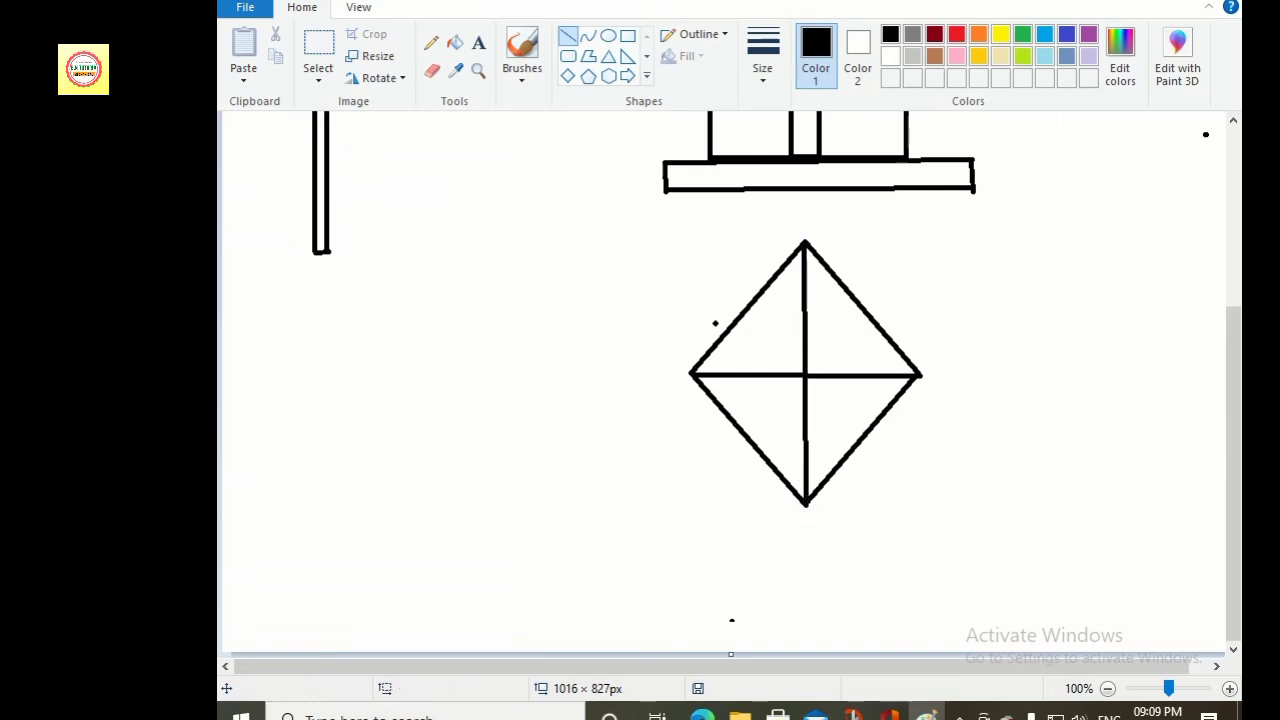
- Draw a small diamond hanging from the large diamond's lower corner as the kite's tail
click(646, 76)
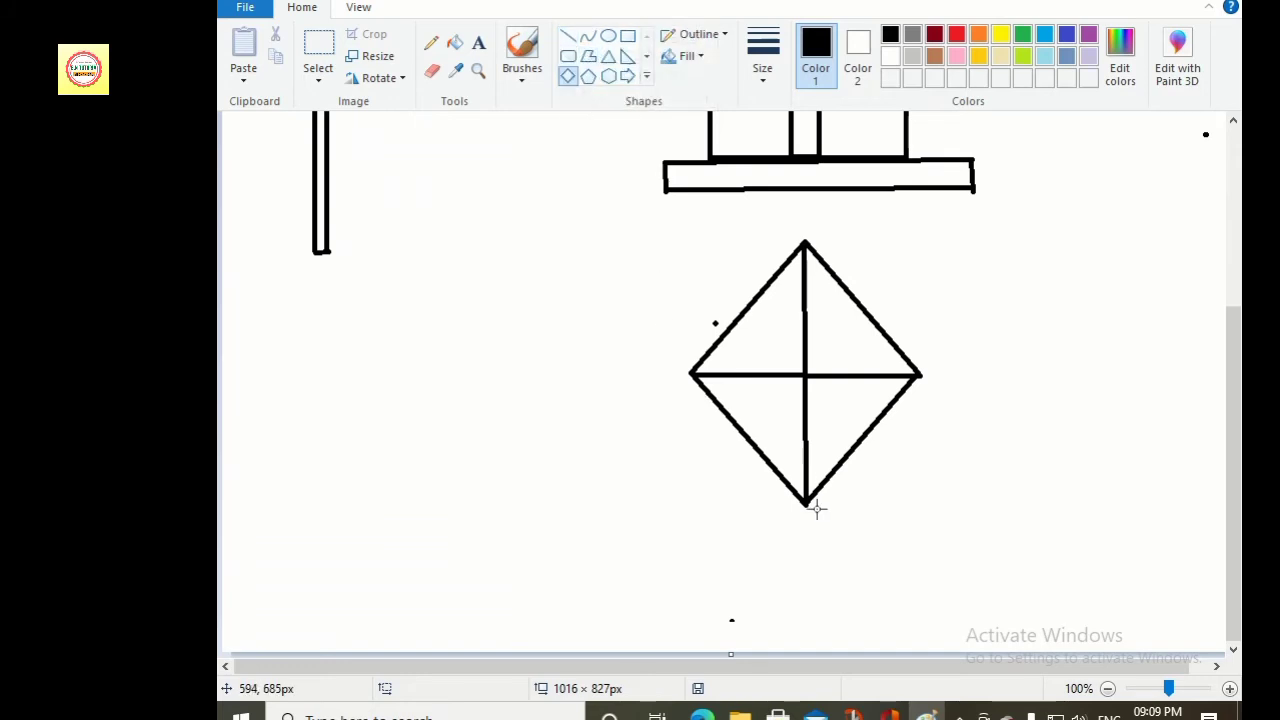
drag(805, 503, 806, 537)
click(1152, 409)
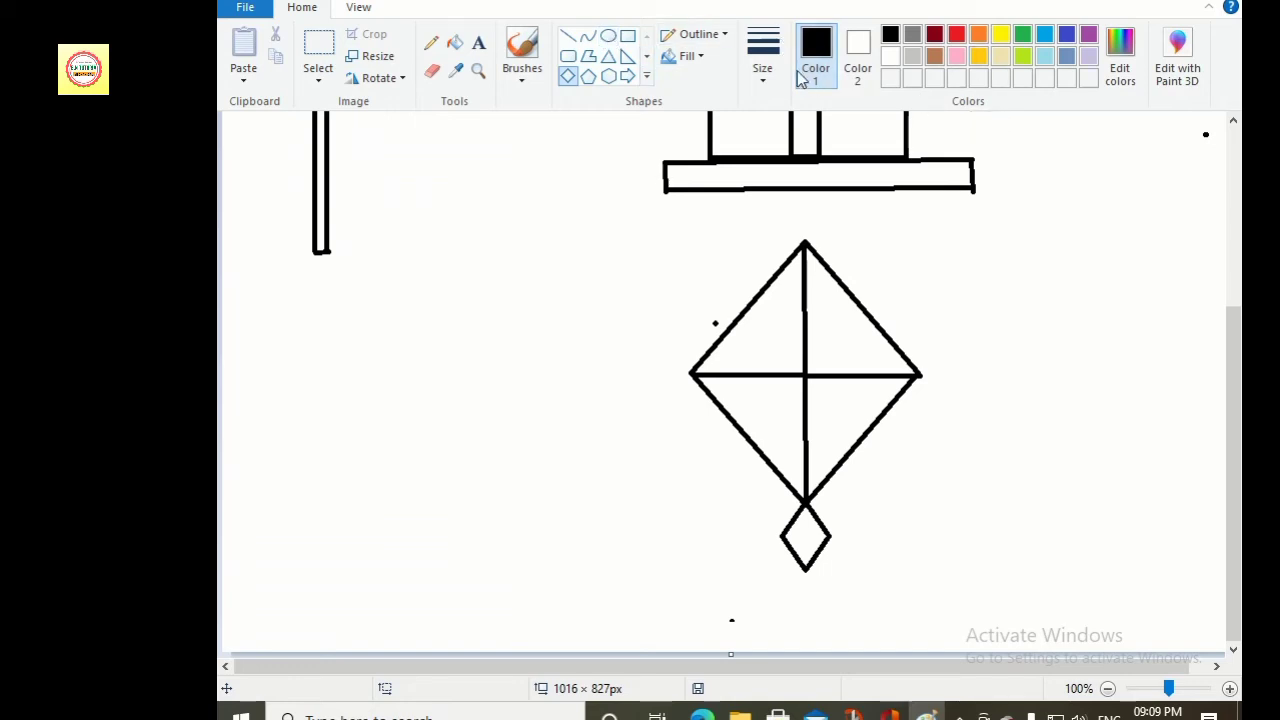
- Draw an S-shaped curve about 273 px wide in the empty area left of the kite, bending it both ways
click(646, 76)
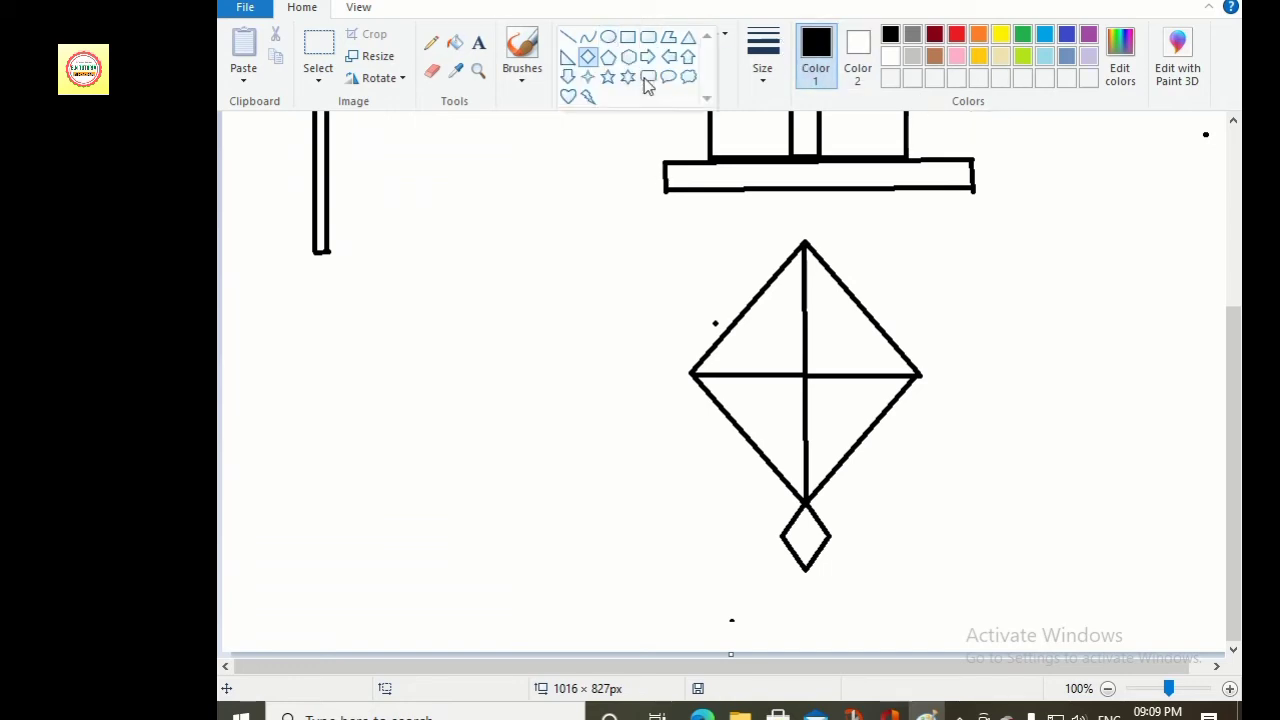
click(588, 38)
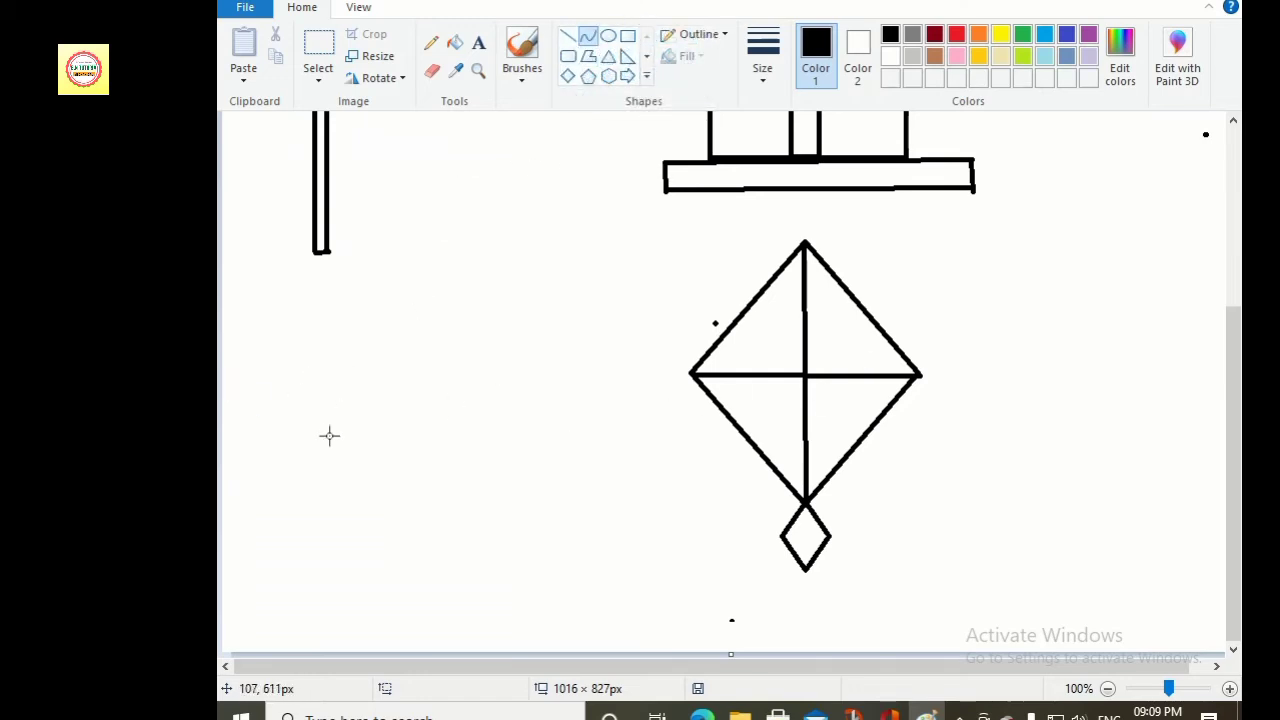
drag(330, 431, 603, 260)
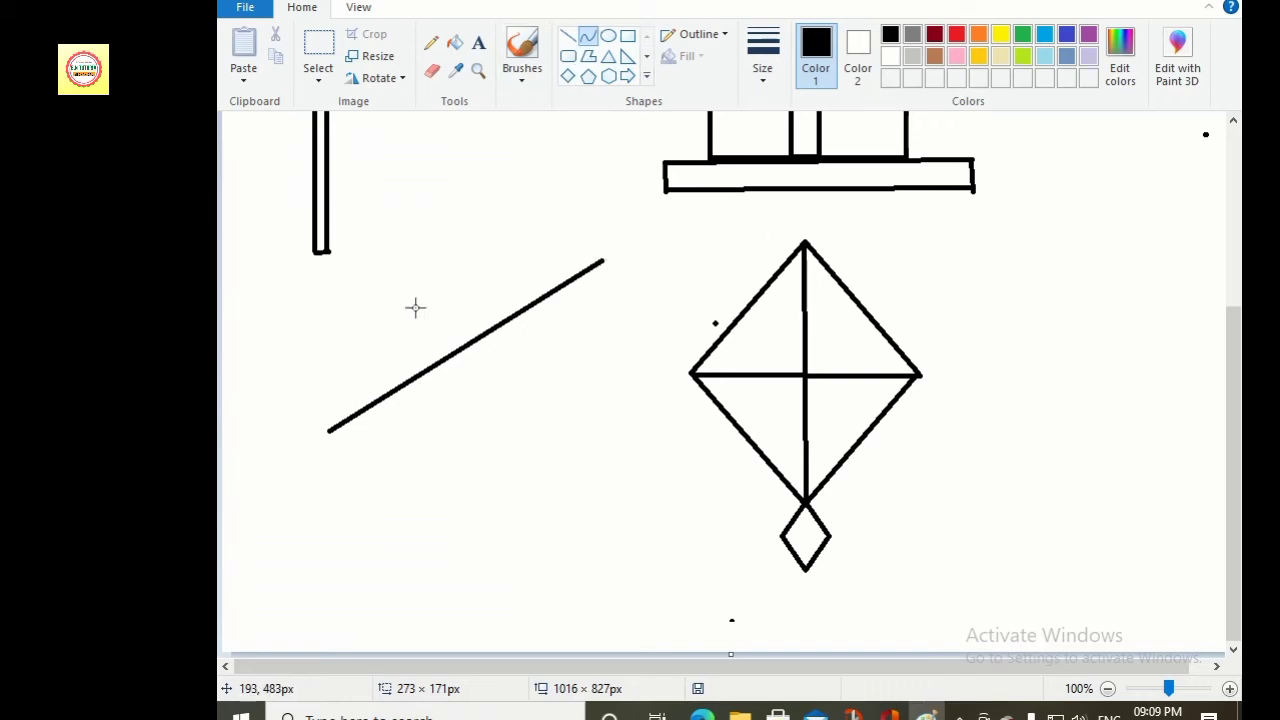
drag(451, 354, 551, 397)
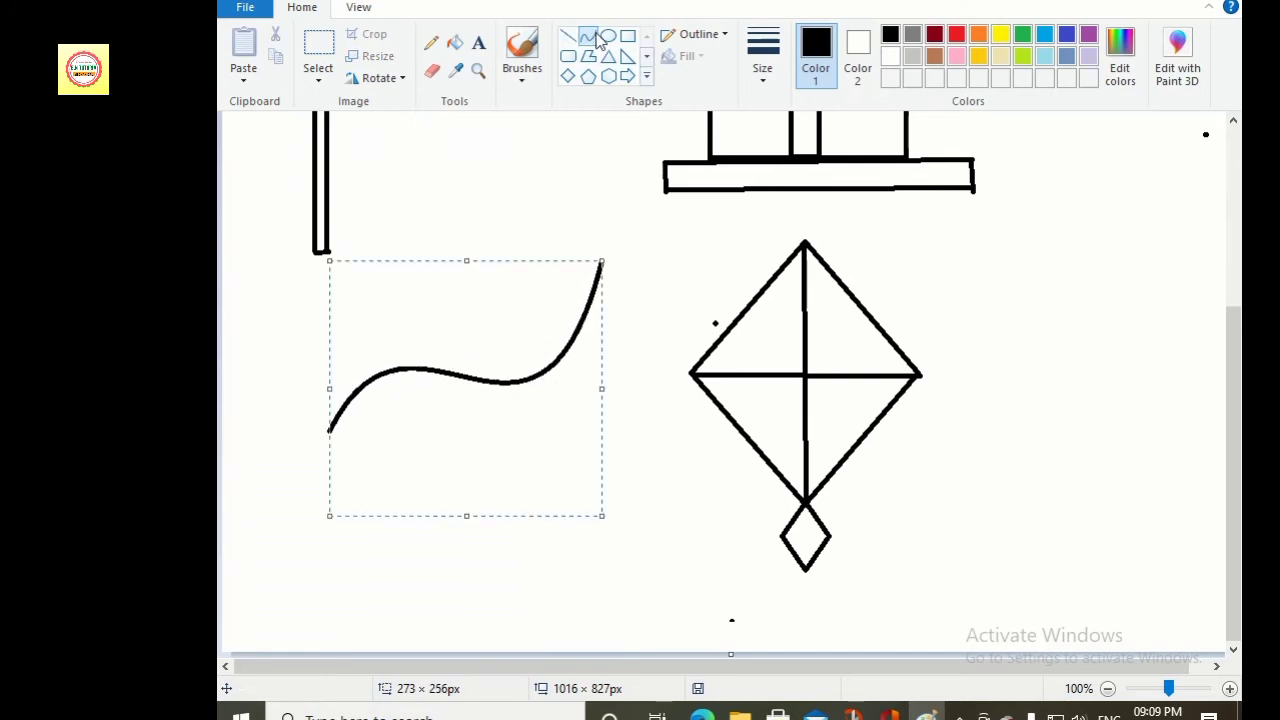
click(644, 233)
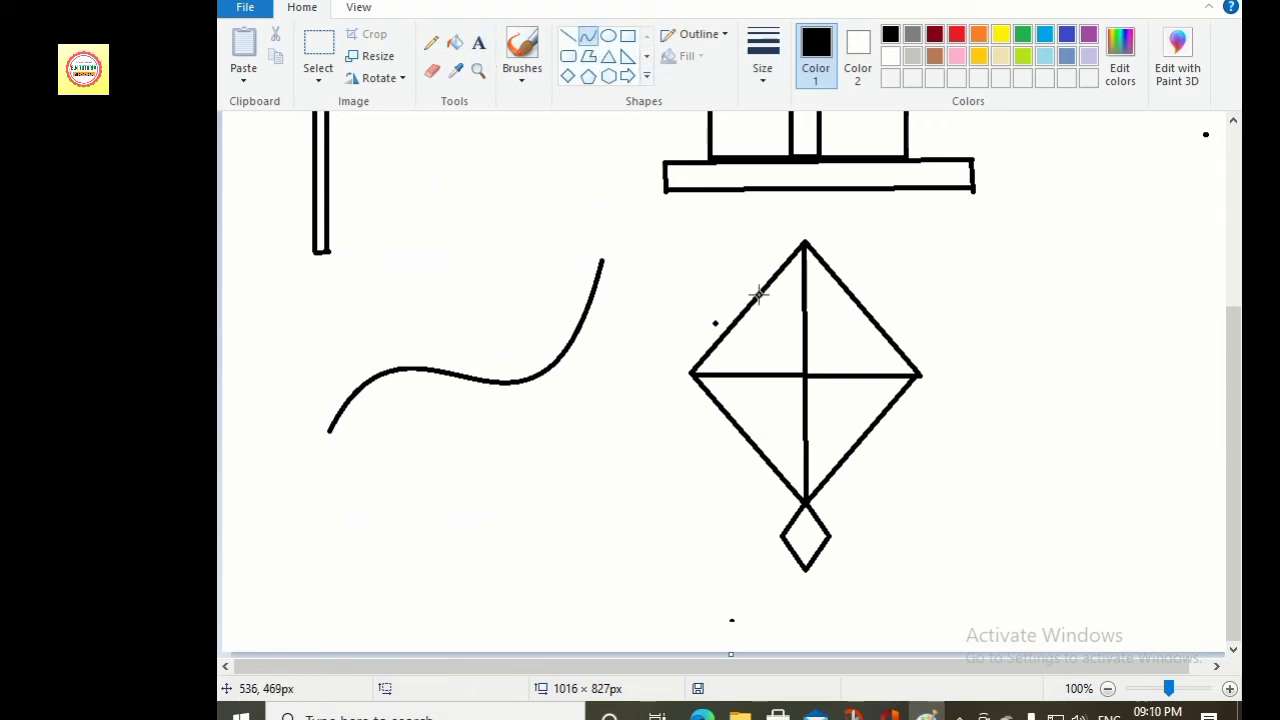
drag(756, 302, 866, 302)
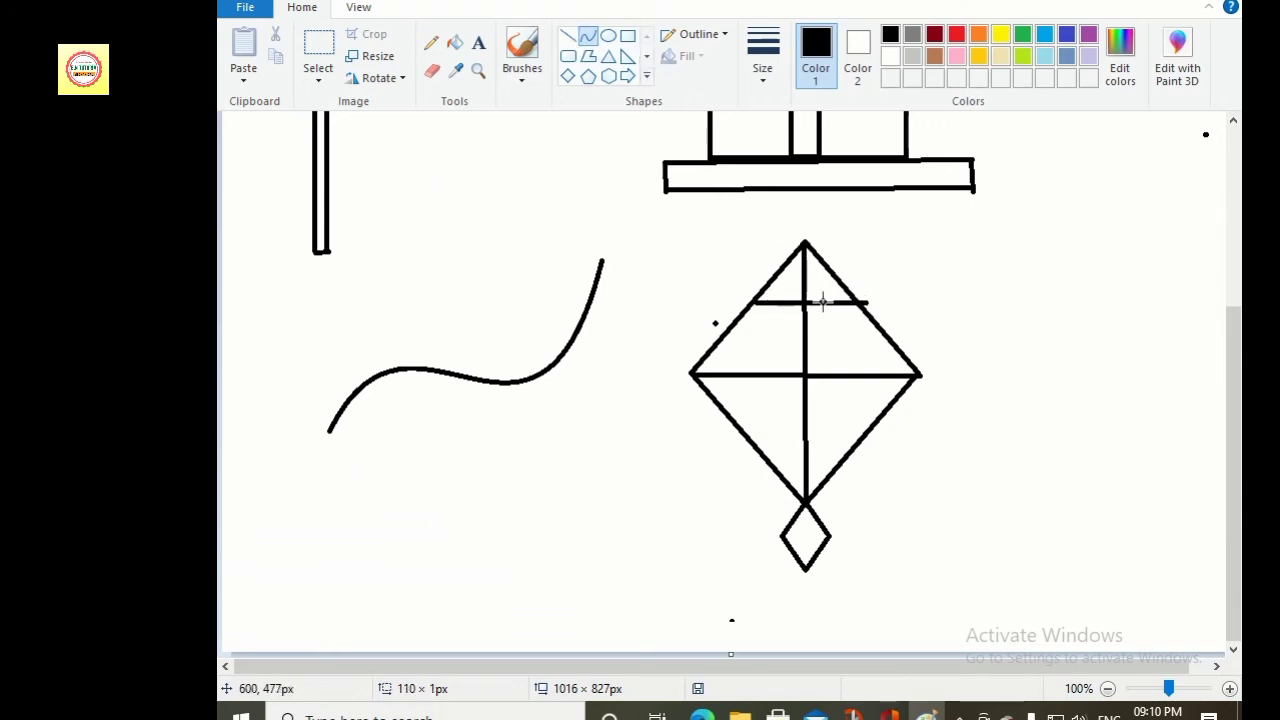
drag(808, 300, 809, 273)
drag(1083, 266, 1049, 293)
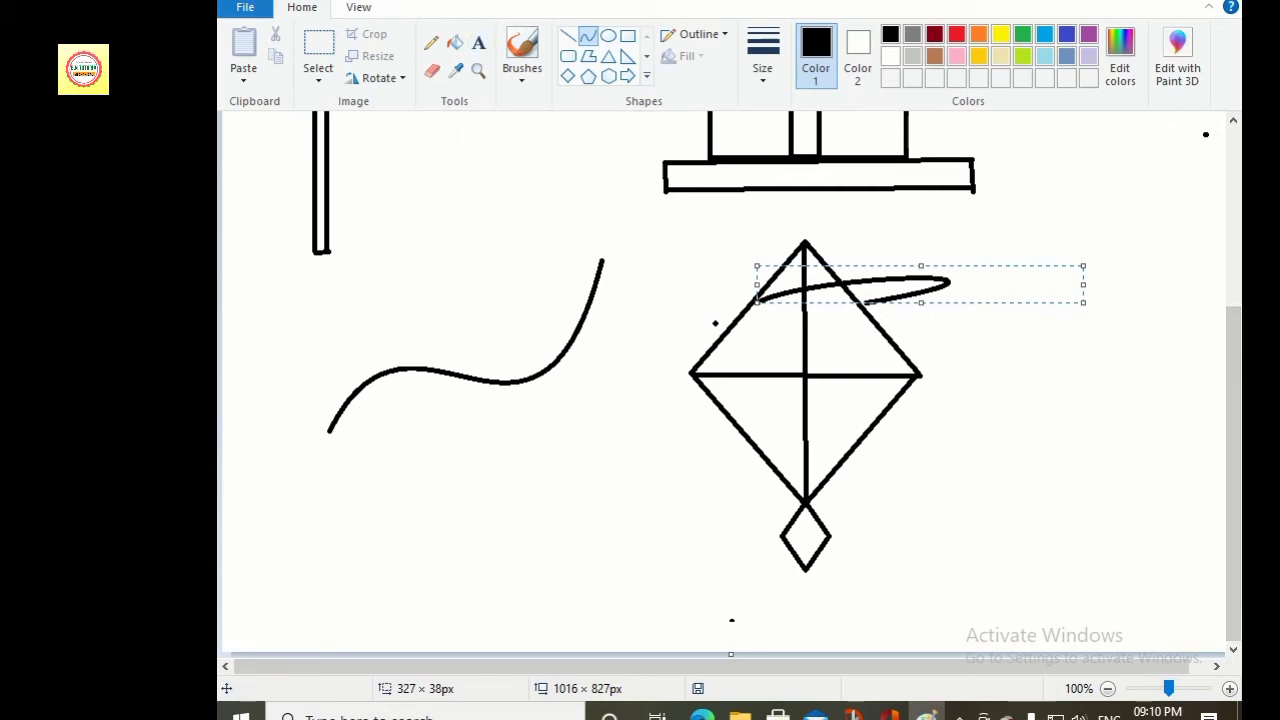
key(ctrl+z)
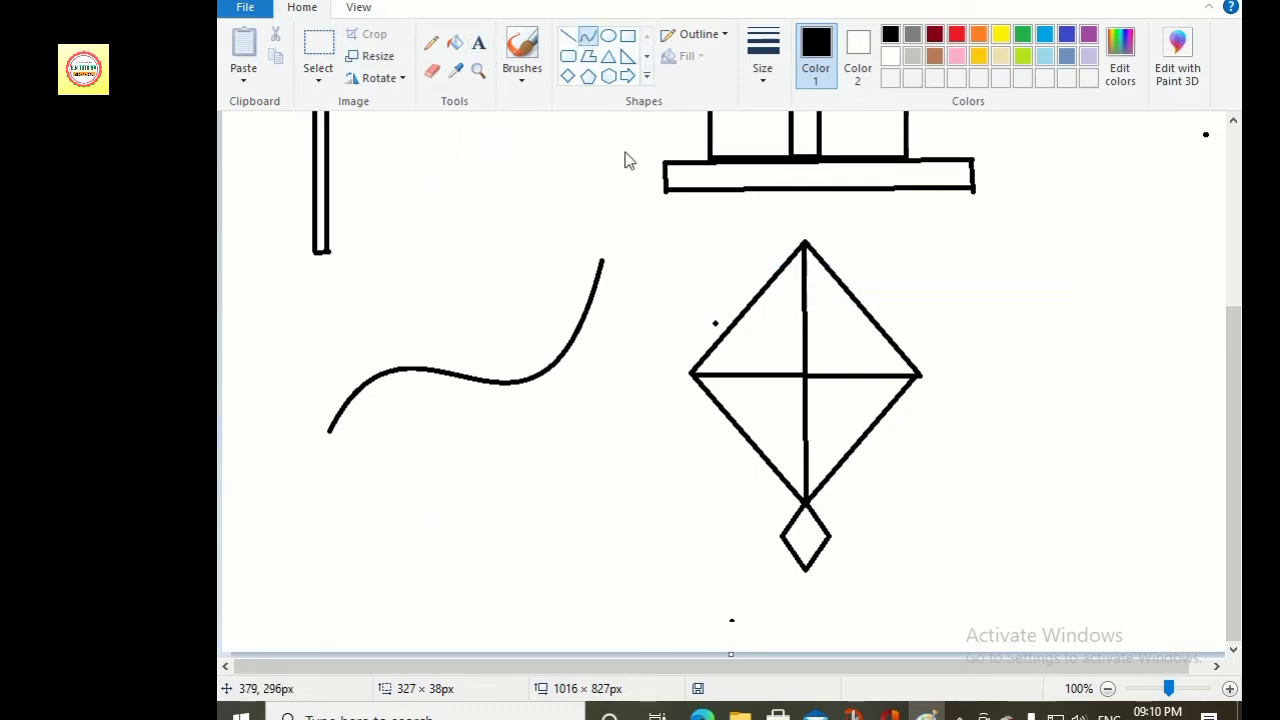
- Draw an upward-bowed curve about 118 px wide across the upper part of the kite, between its two upper edges
drag(748, 308, 808, 280)
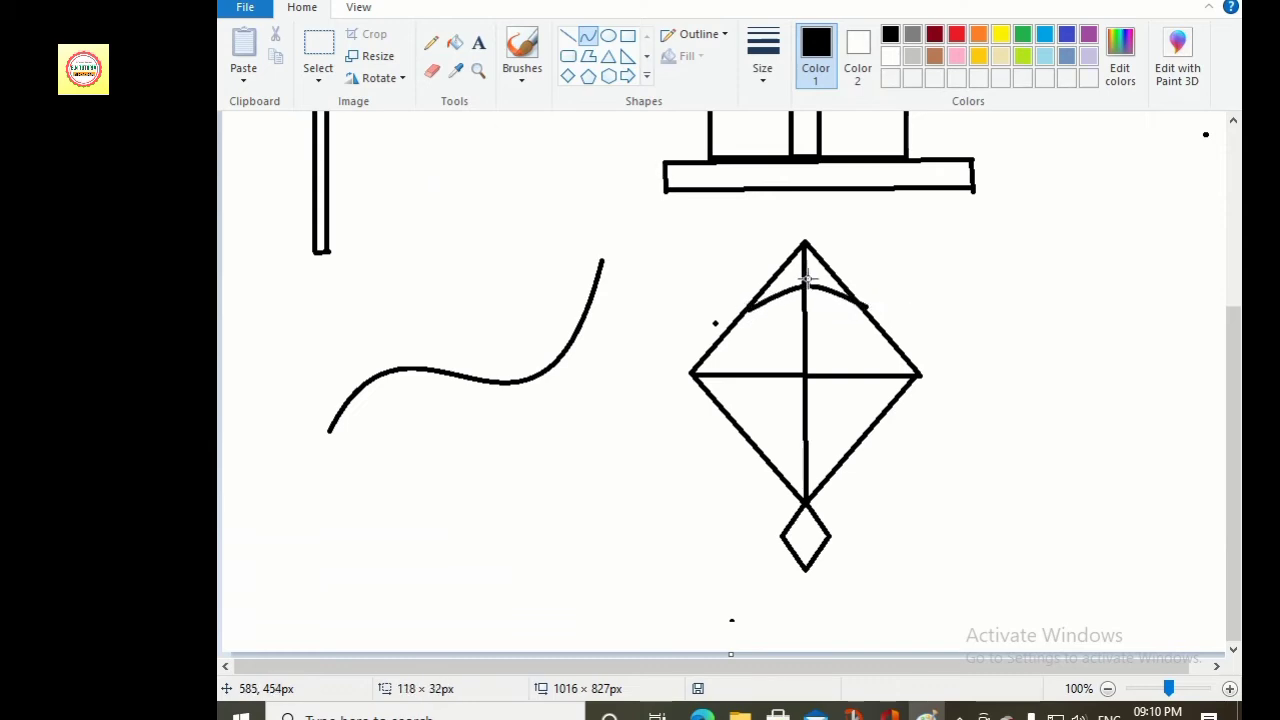
click(479, 43)
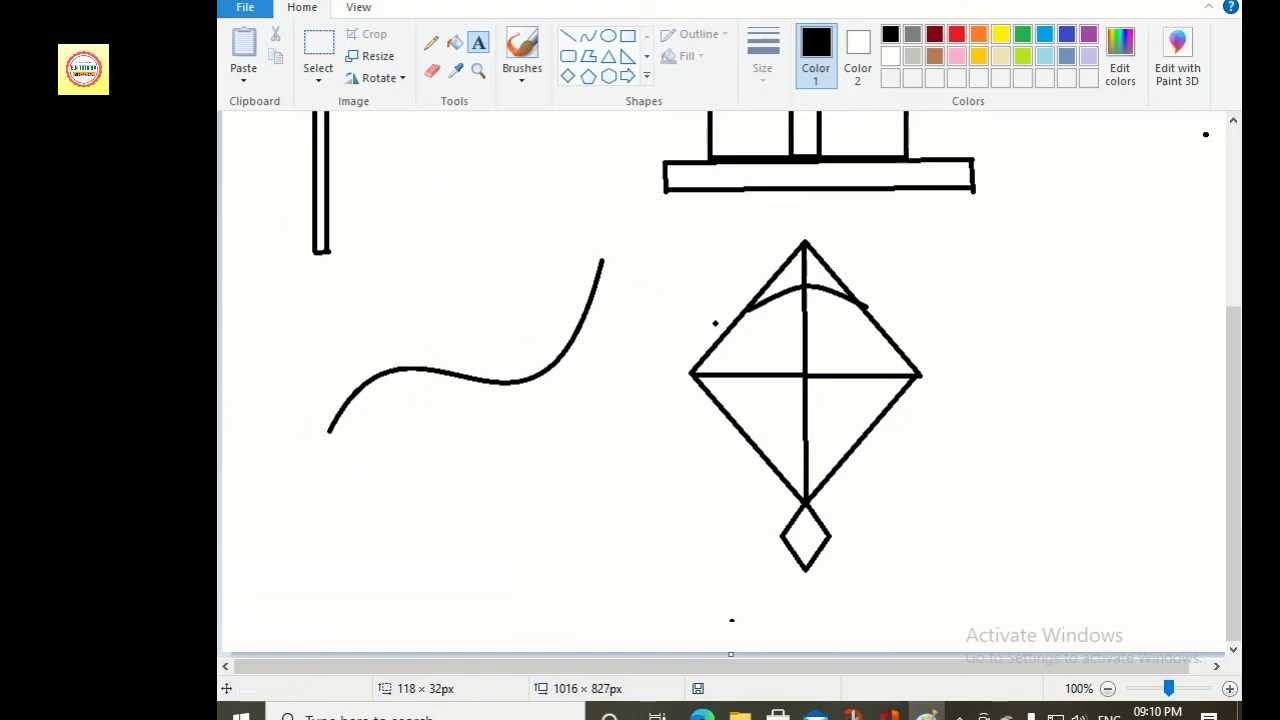
- Erase the S-shaped curve left of the kite and the stray dots around the drawings
click(431, 74)
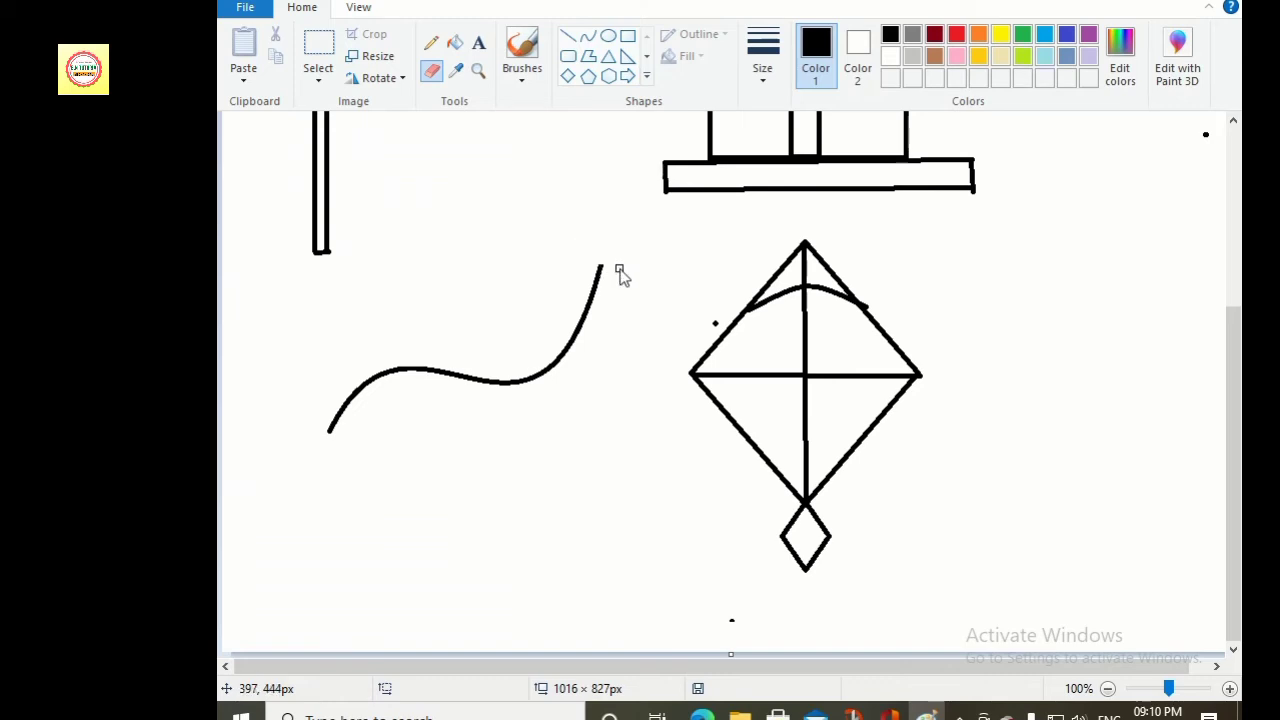
mouse_move(603, 274)
mouse_down()
mouse_move(587, 320)
mouse_move(533, 382)
mouse_move(566, 346)
mouse_move(542, 374)
mouse_move(584, 351)
mouse_move(572, 346)
mouse_move(586, 309)
mouse_up()
mouse_move(515, 387)
mouse_down()
mouse_move(405, 374)
mouse_move(344, 396)
mouse_move(323, 429)
mouse_move(369, 408)
mouse_move(343, 411)
mouse_move(368, 385)
mouse_move(423, 366)
mouse_move(415, 376)
mouse_move(437, 380)
mouse_up()
mouse_move(528, 389)
mouse_down()
mouse_move(437, 378)
mouse_move(471, 374)
mouse_move(417, 380)
mouse_move(566, 351)
mouse_move(580, 331)
mouse_move(571, 354)
mouse_up()
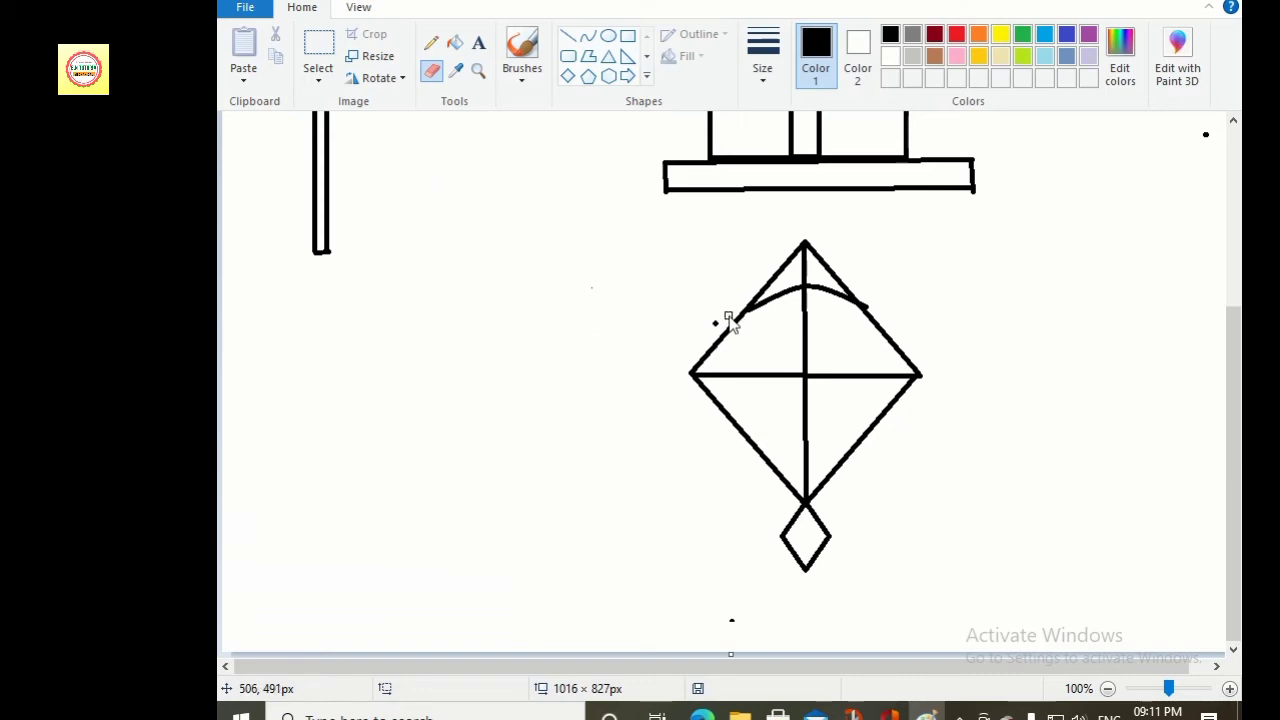
mouse_move(725, 321)
mouse_down()
mouse_move(709, 328)
mouse_move(720, 321)
mouse_up()
drag(731, 608, 737, 623)
scroll(659, 320, up, 3)
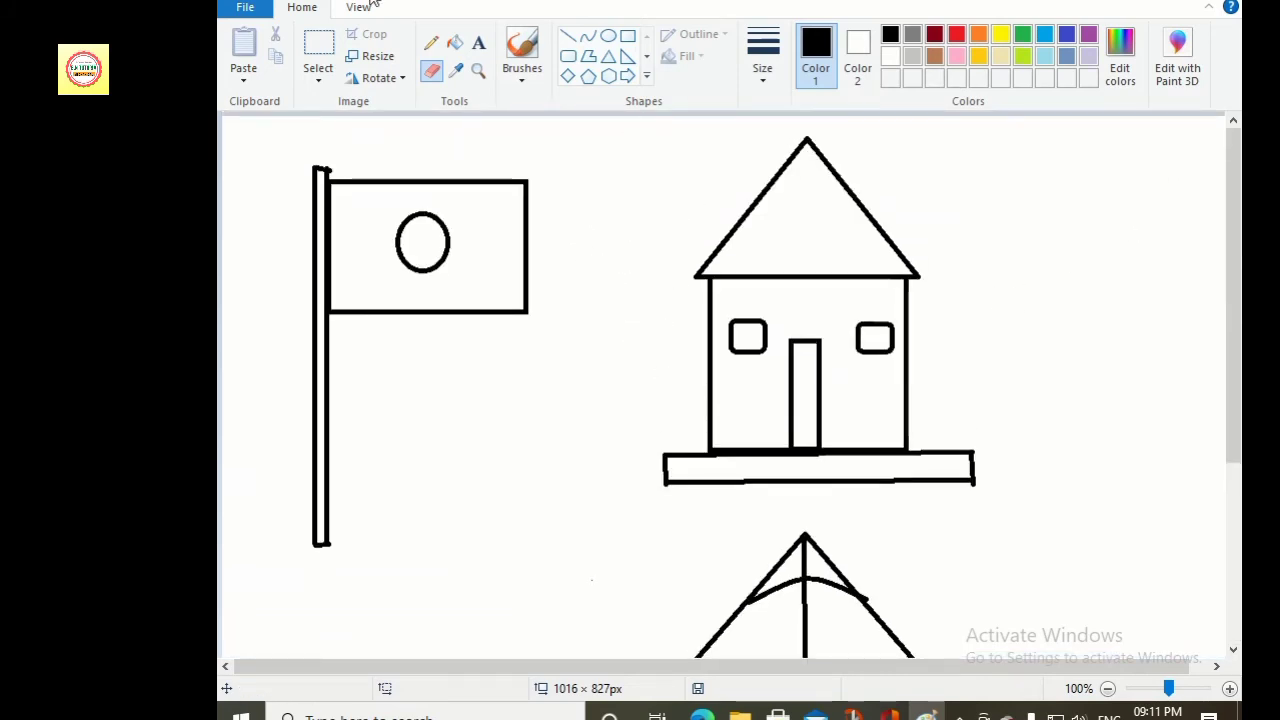
- Set Color 1 to the olive basic color (red 128, green 128, blue 0)
click(479, 43)
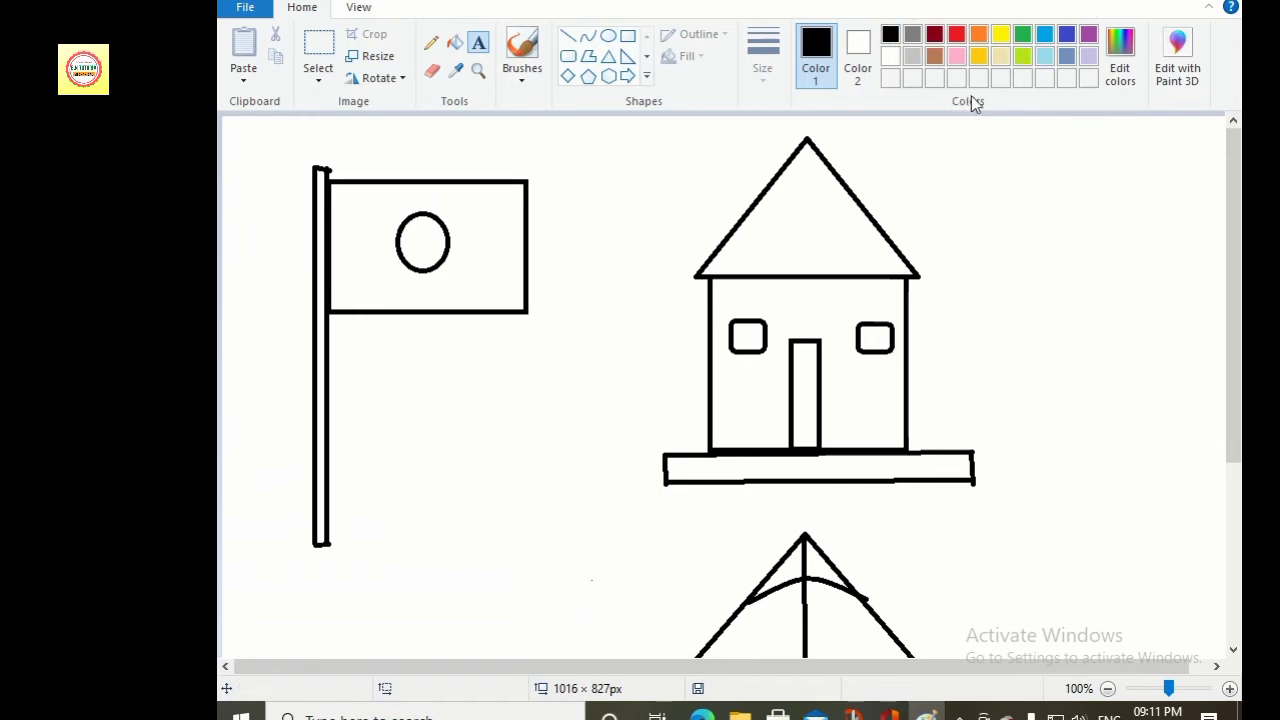
click(1122, 64)
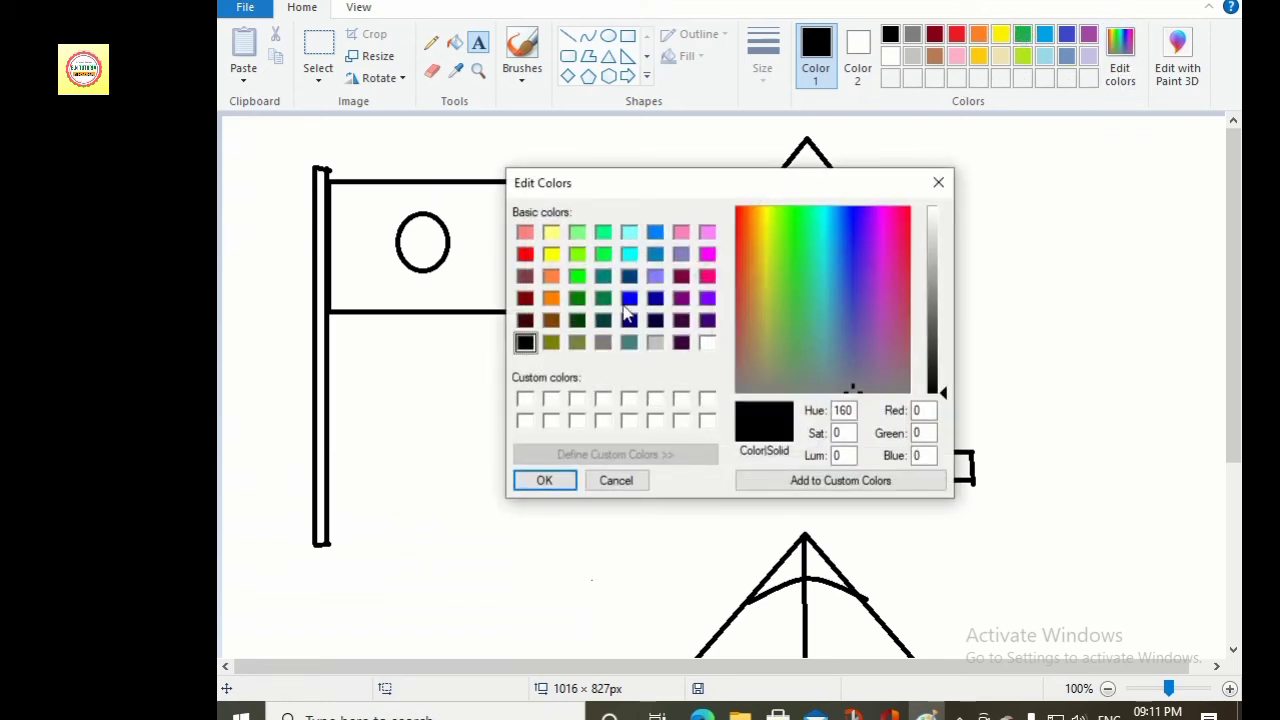
click(552, 344)
click(545, 481)
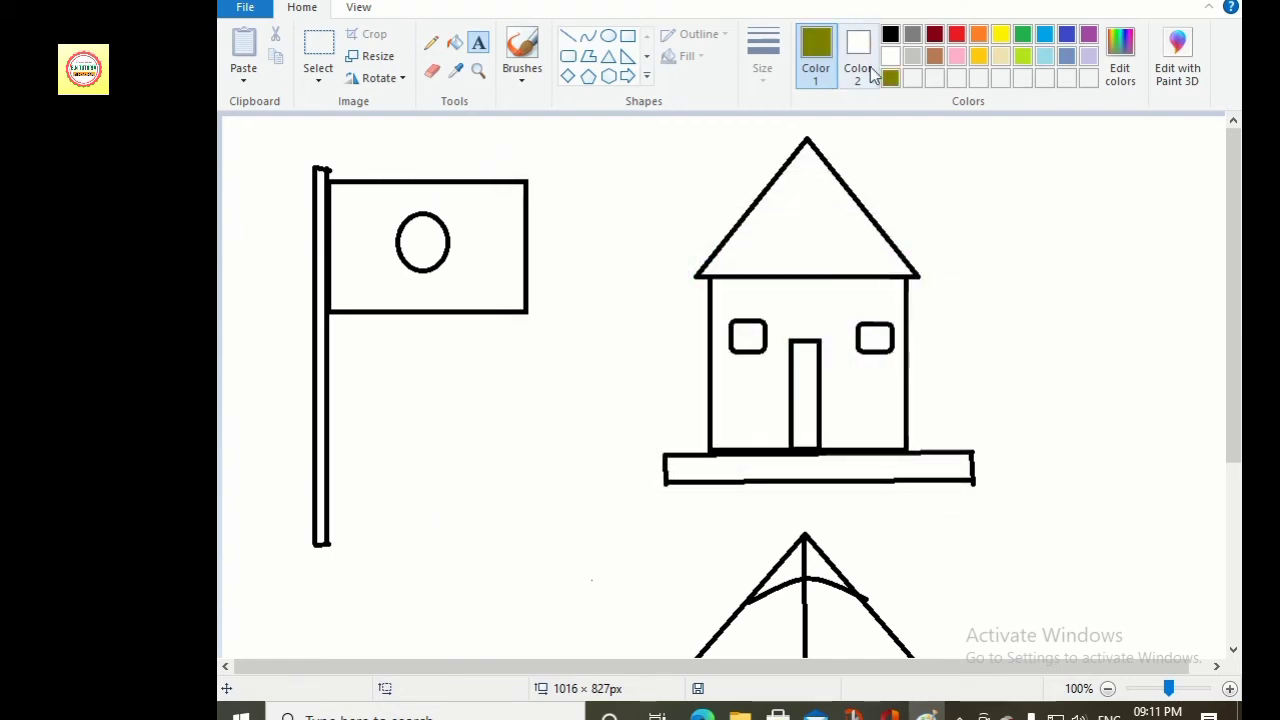
- Add the basic colors violet (red 128, green 0, blue 255) and salmon (red 255, green 128, blue 128) to the palette
click(1120, 58)
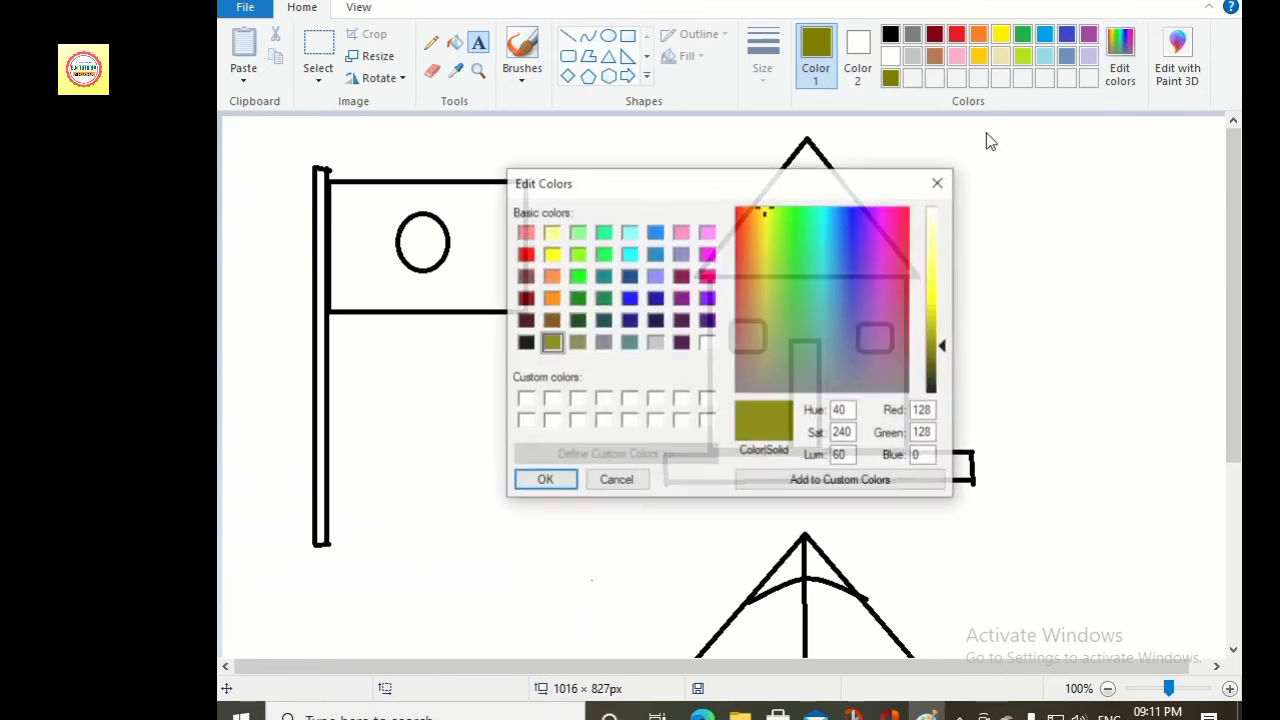
click(708, 298)
click(547, 480)
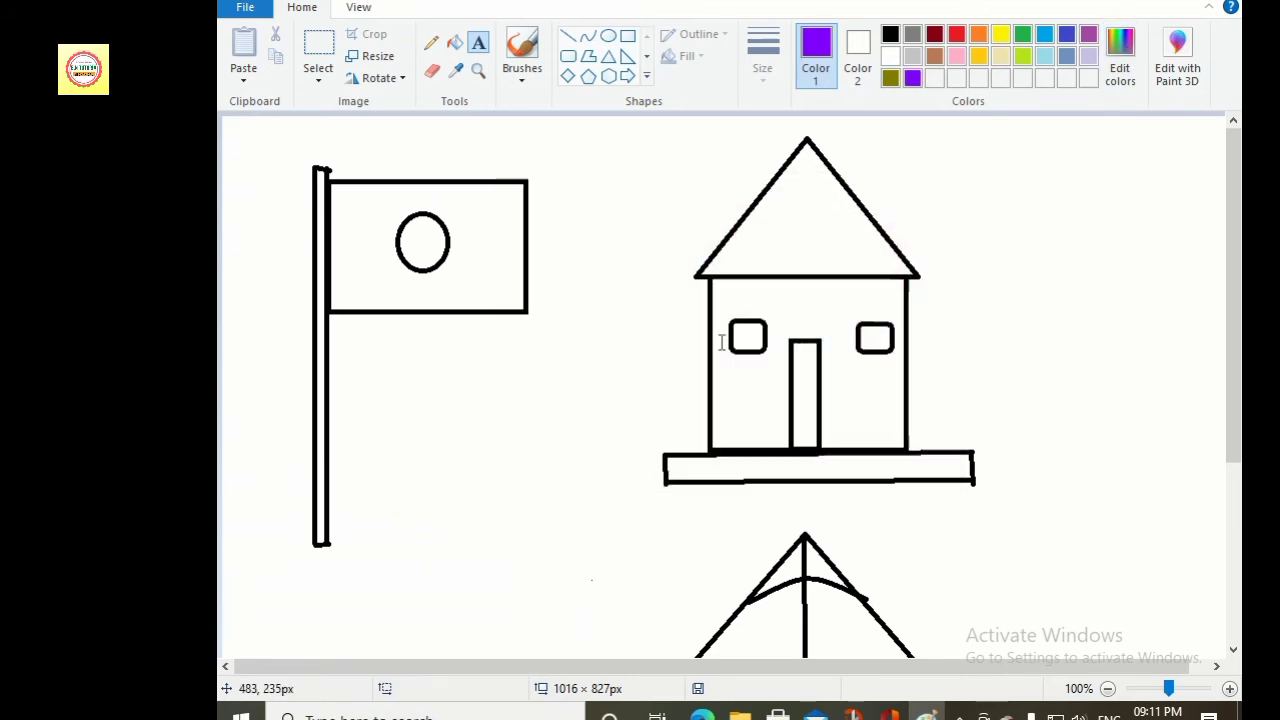
click(1116, 58)
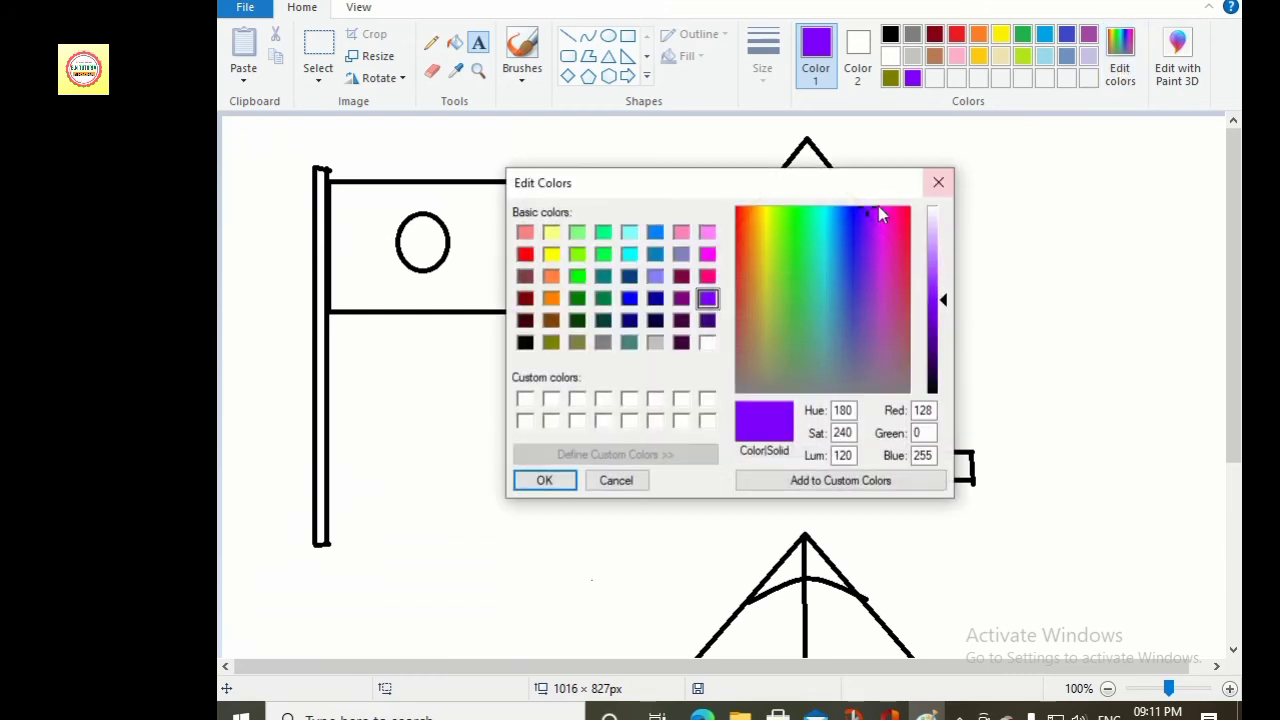
click(525, 236)
click(572, 480)
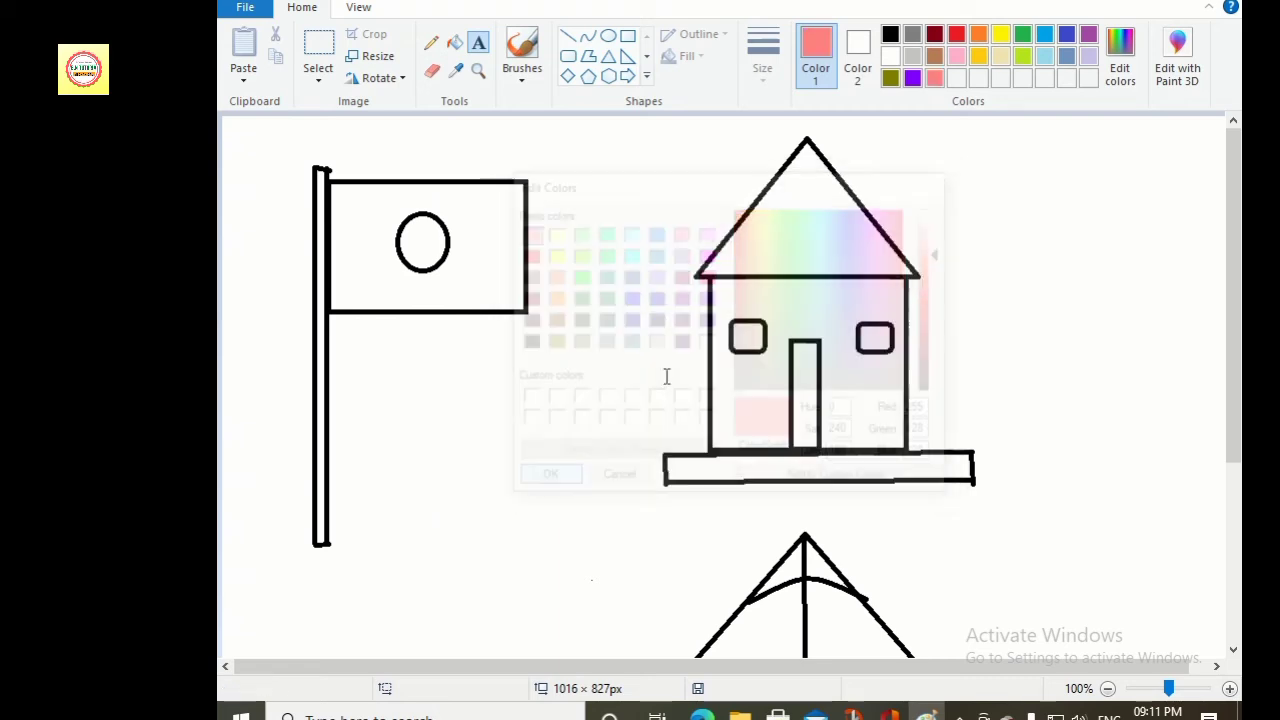
- Add the basic colors magenta (red 255, green 0, blue 255) and muted teal (red 64, green 128, blue 128) to the palette
click(1126, 86)
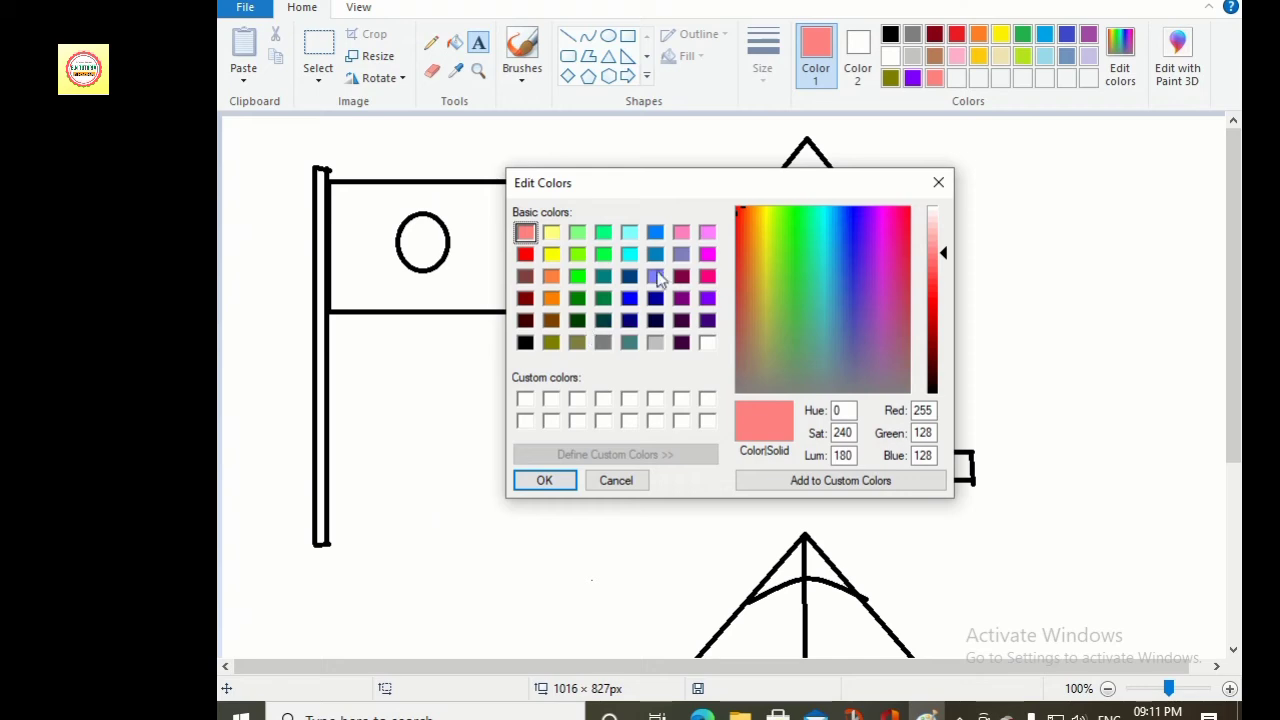
click(707, 256)
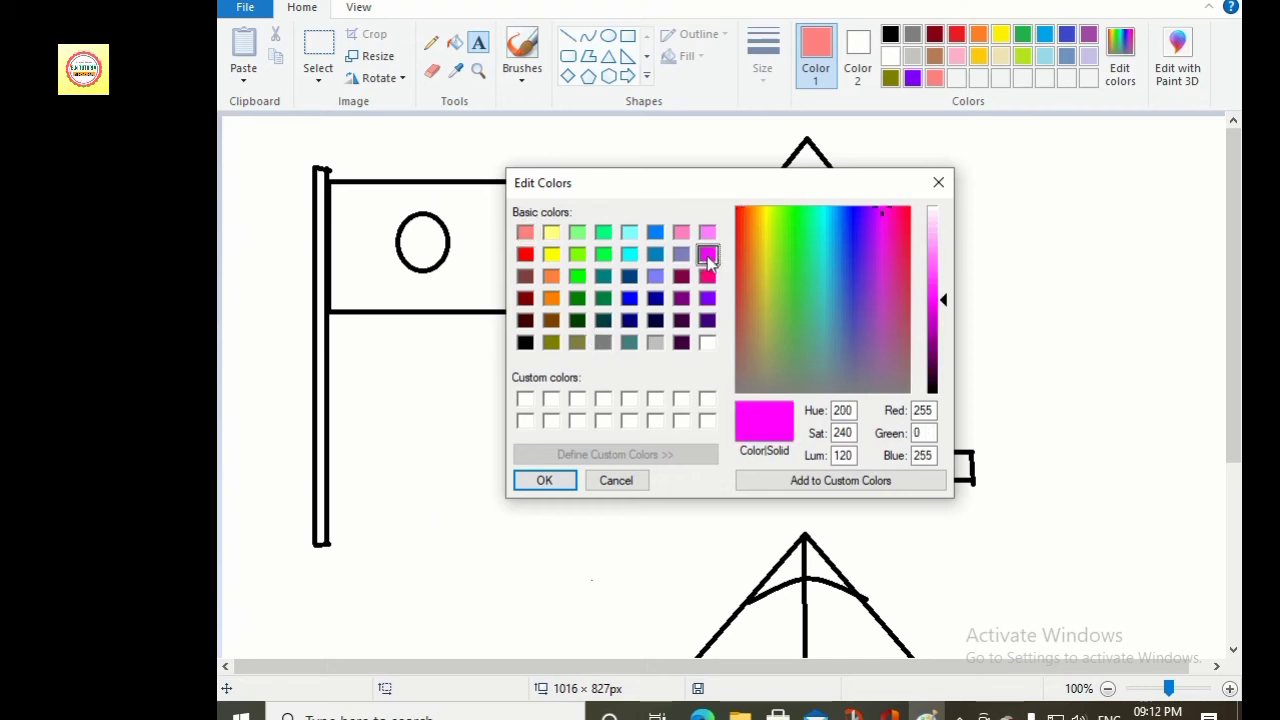
click(552, 481)
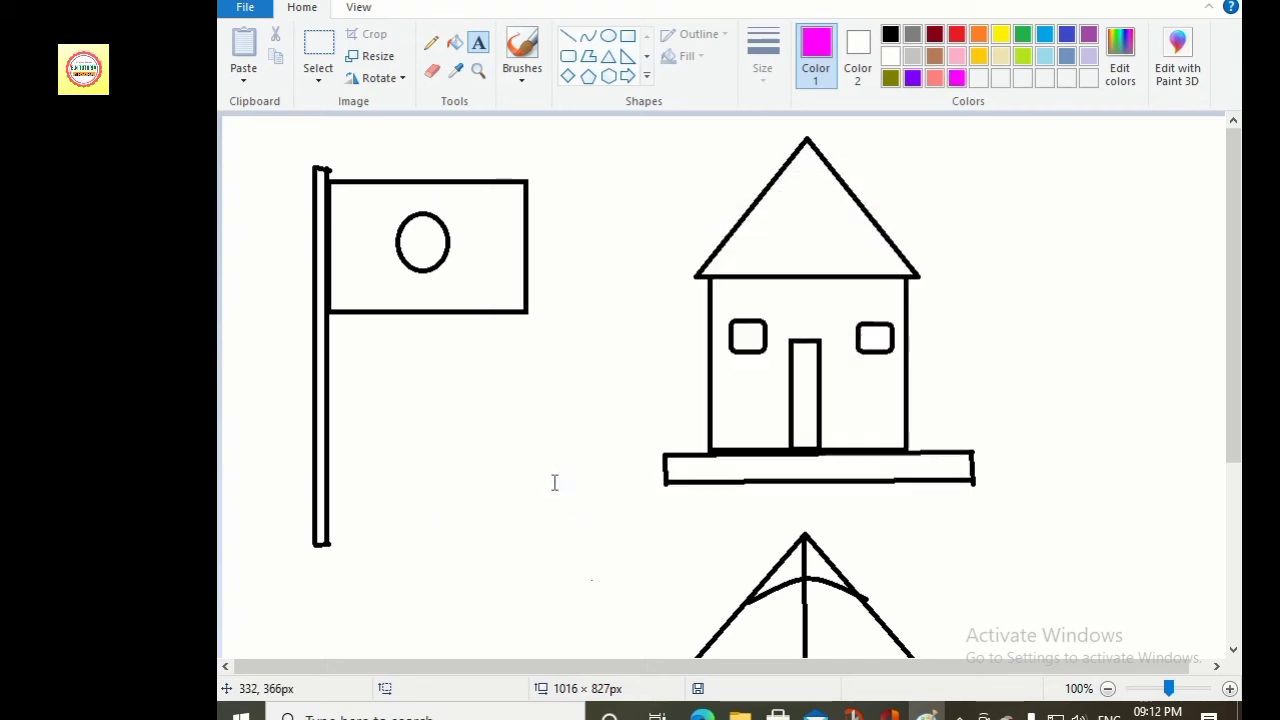
click(1122, 74)
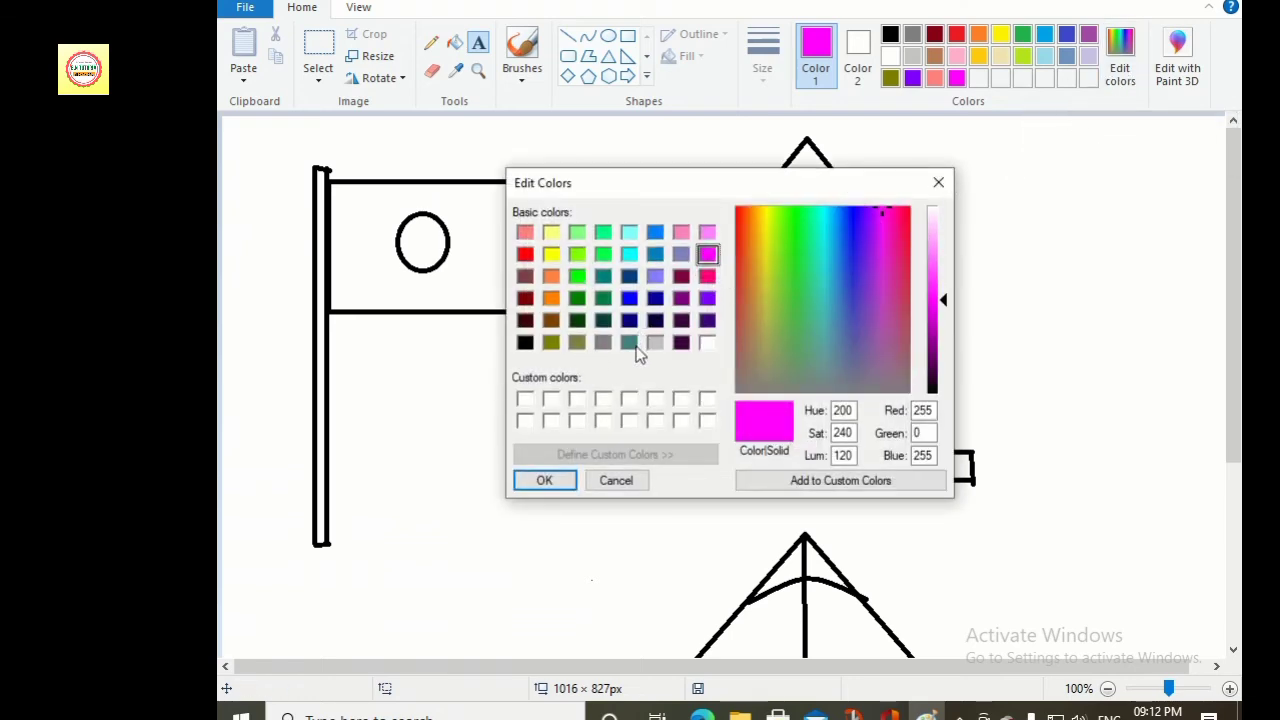
click(633, 344)
click(545, 480)
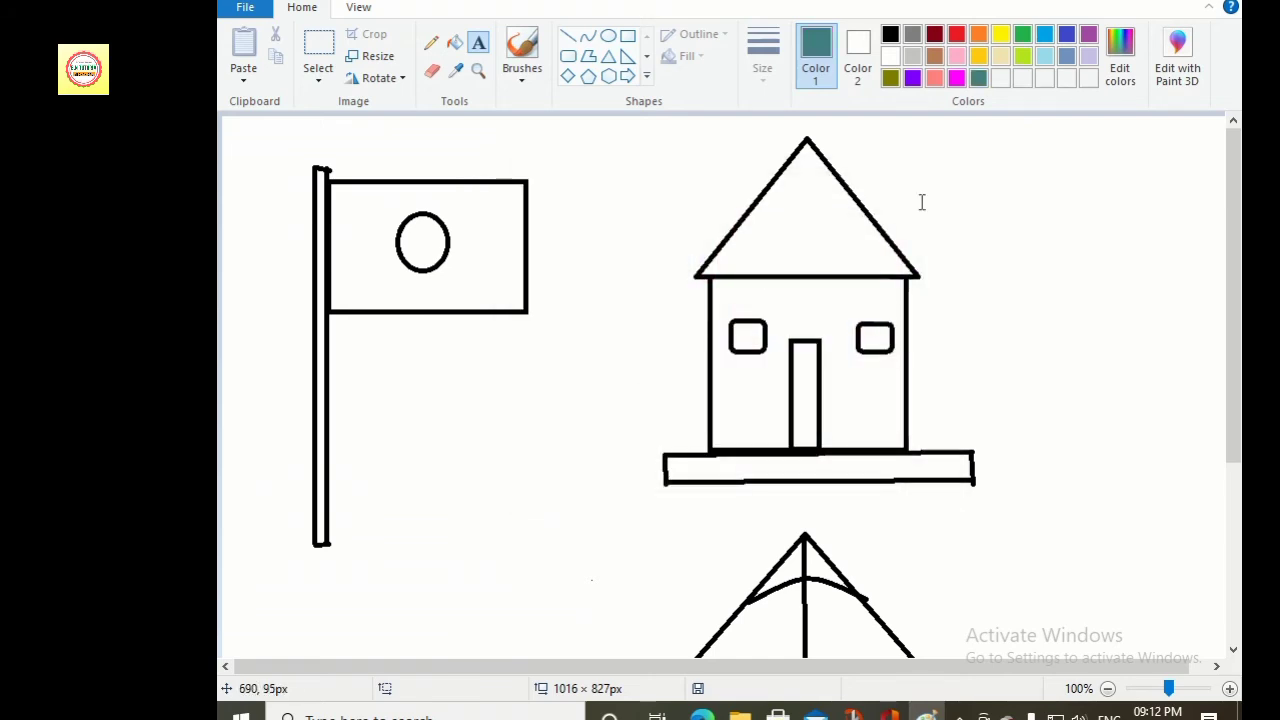
- Add the basic colors reddish brown (red 128, green 64, blue 64) and light green (red 128, green 255, blue 128) to the palette
click(1091, 82)
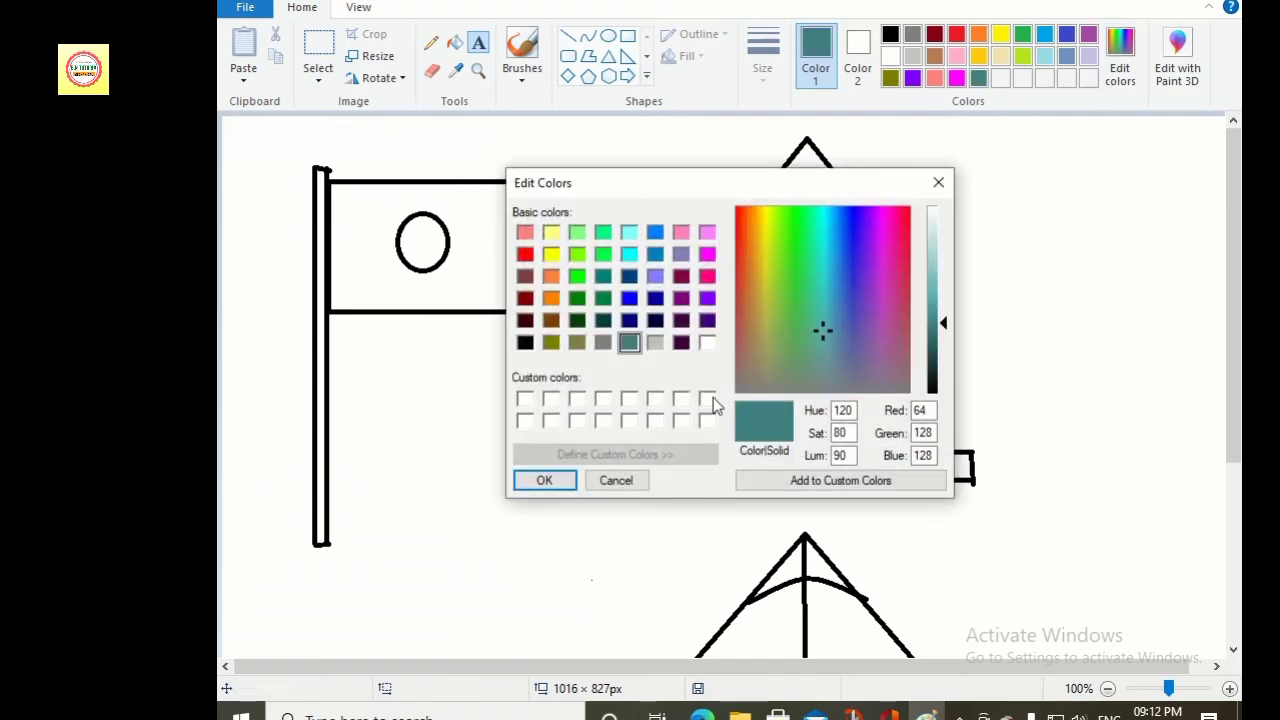
click(525, 278)
click(538, 480)
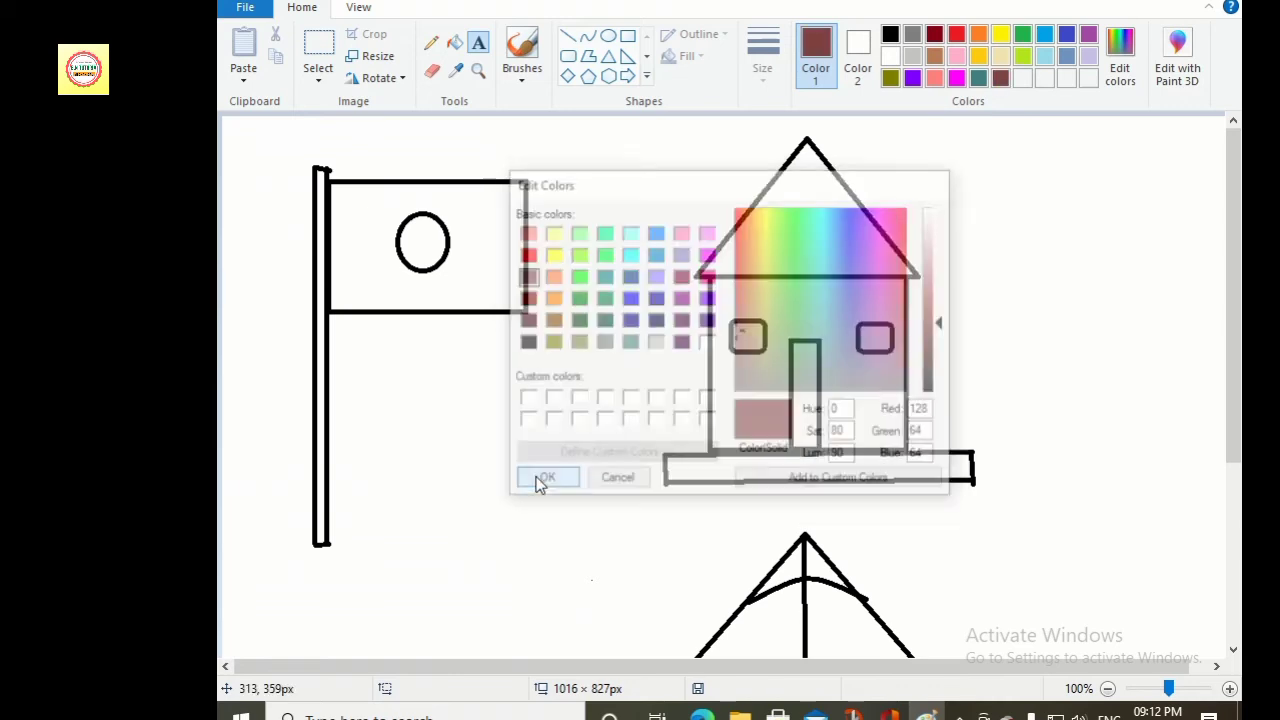
click(1125, 80)
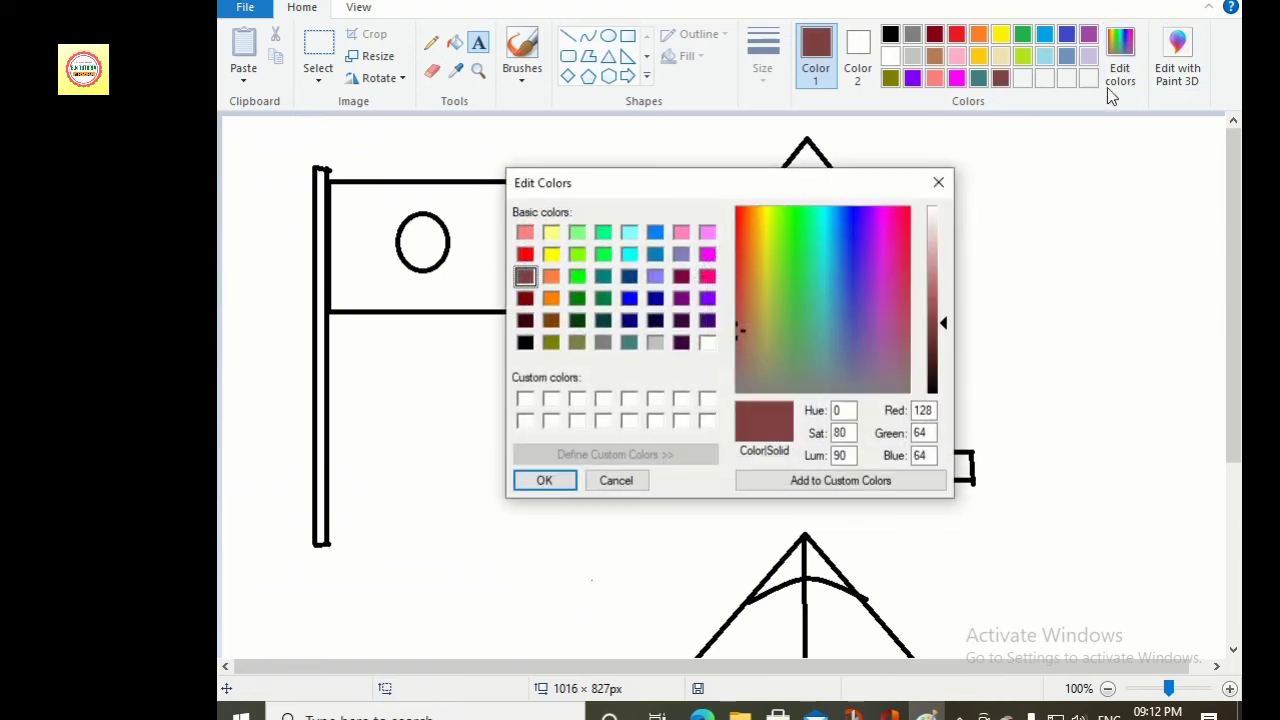
click(578, 234)
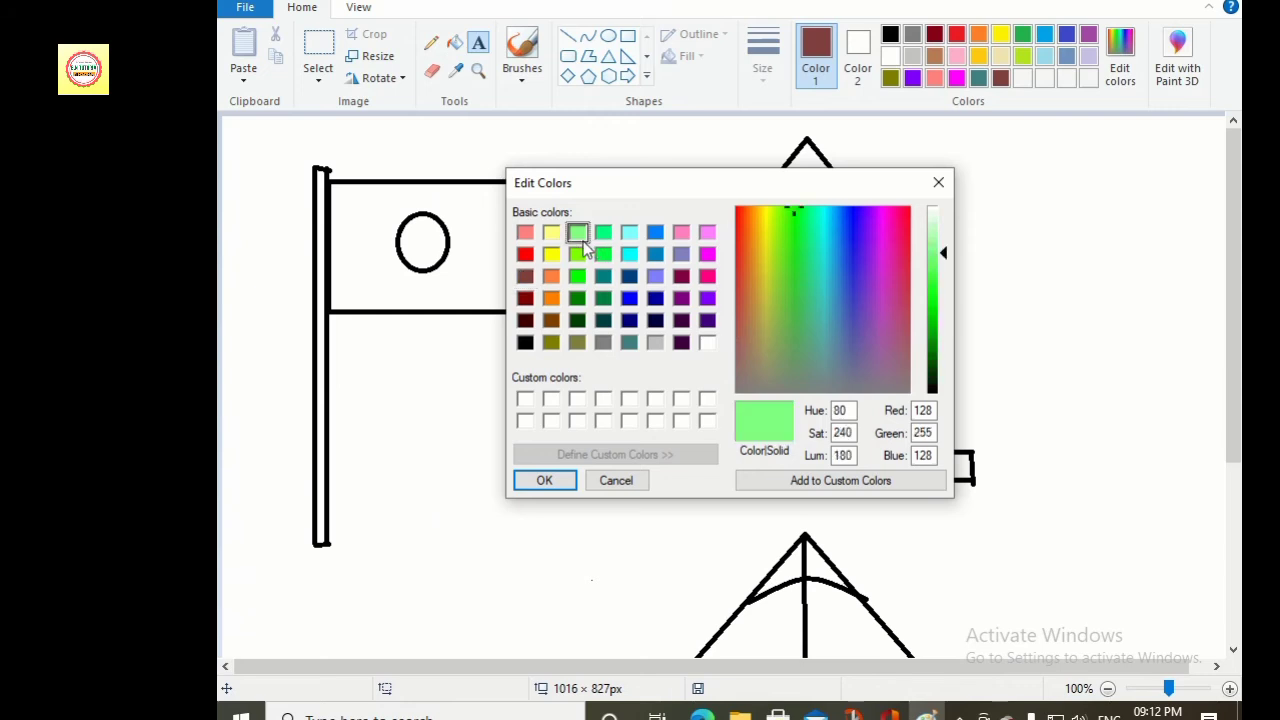
click(538, 482)
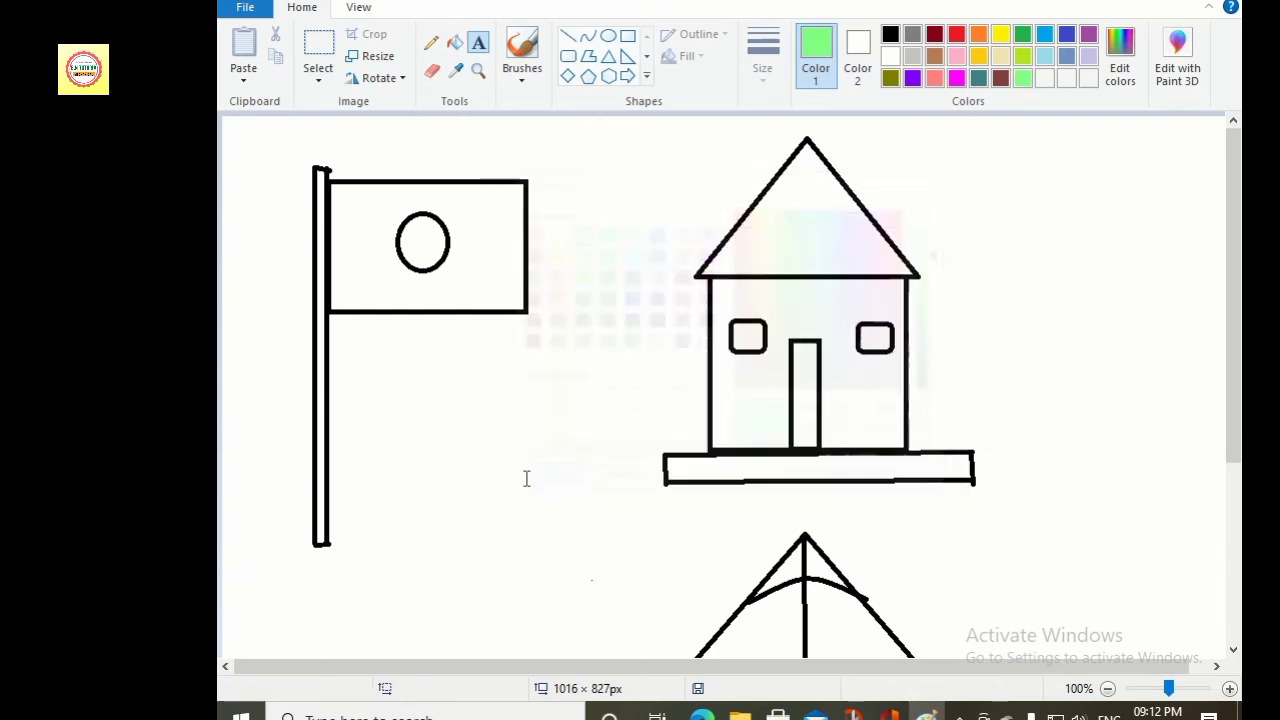
- Add violet (red 128, green 0, blue 255) again and light cyan (red 128, green 255, blue 255) to the palette
click(1112, 78)
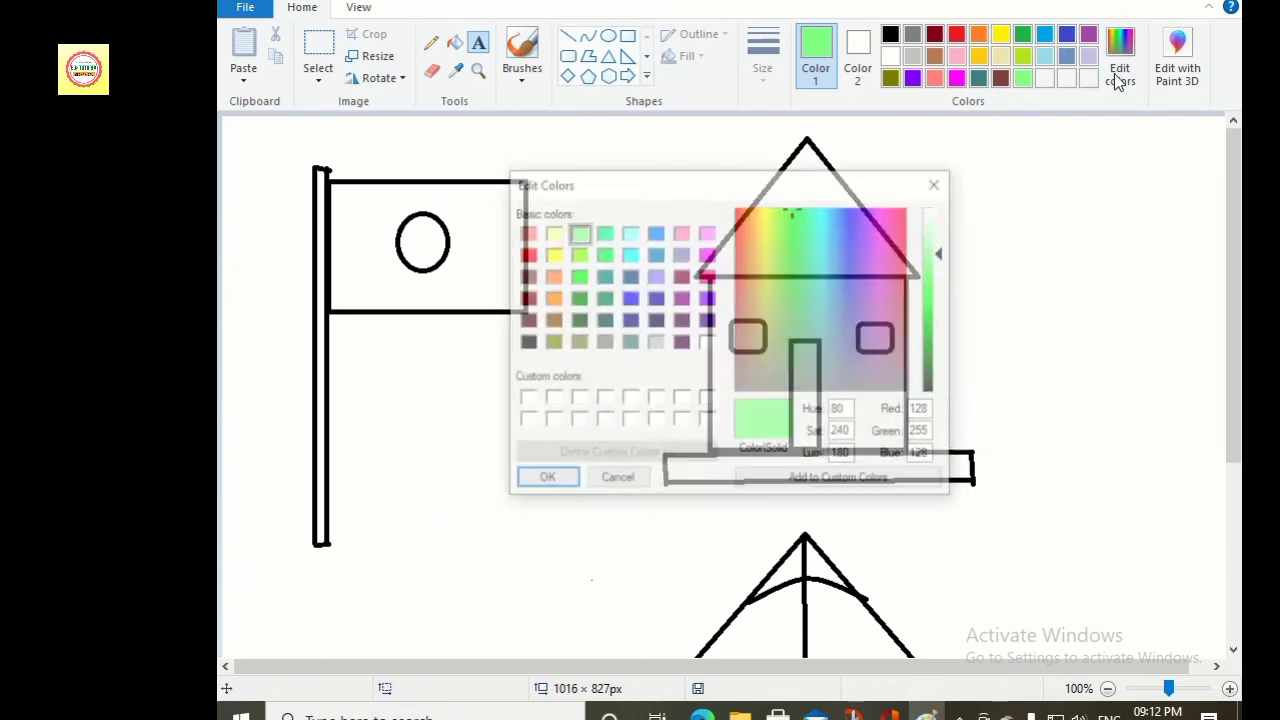
click(708, 299)
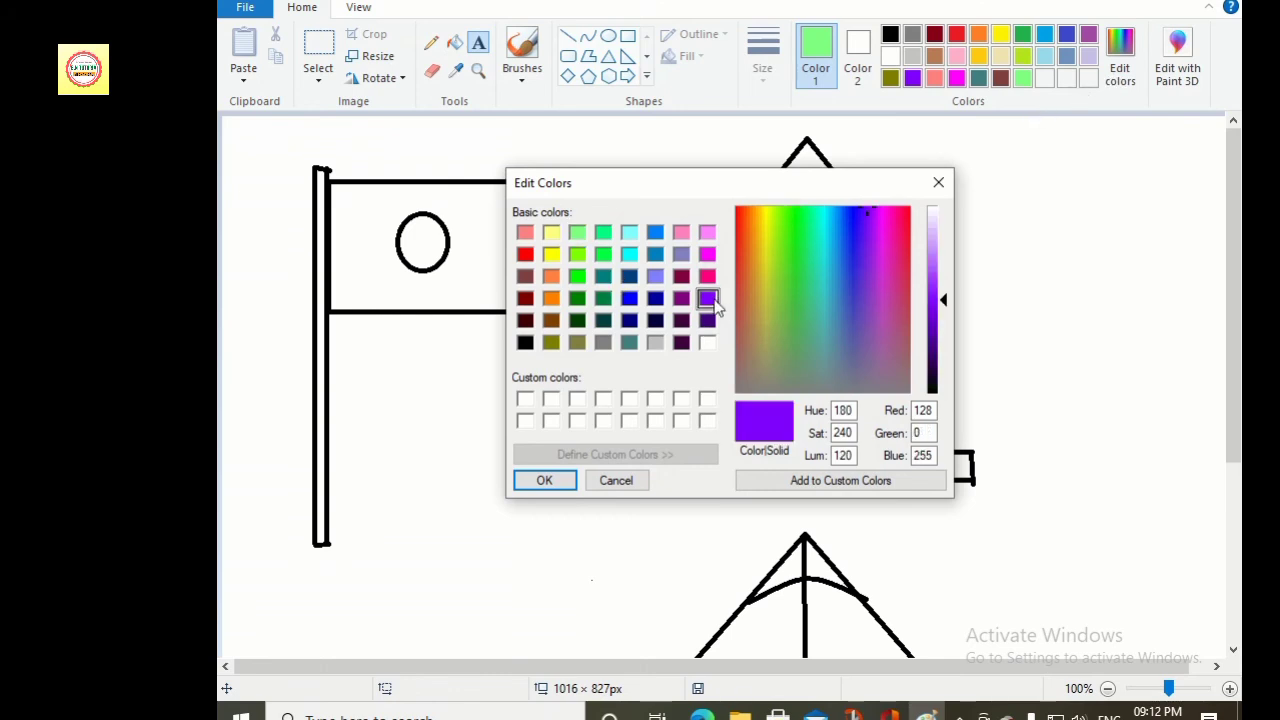
click(544, 481)
click(1114, 82)
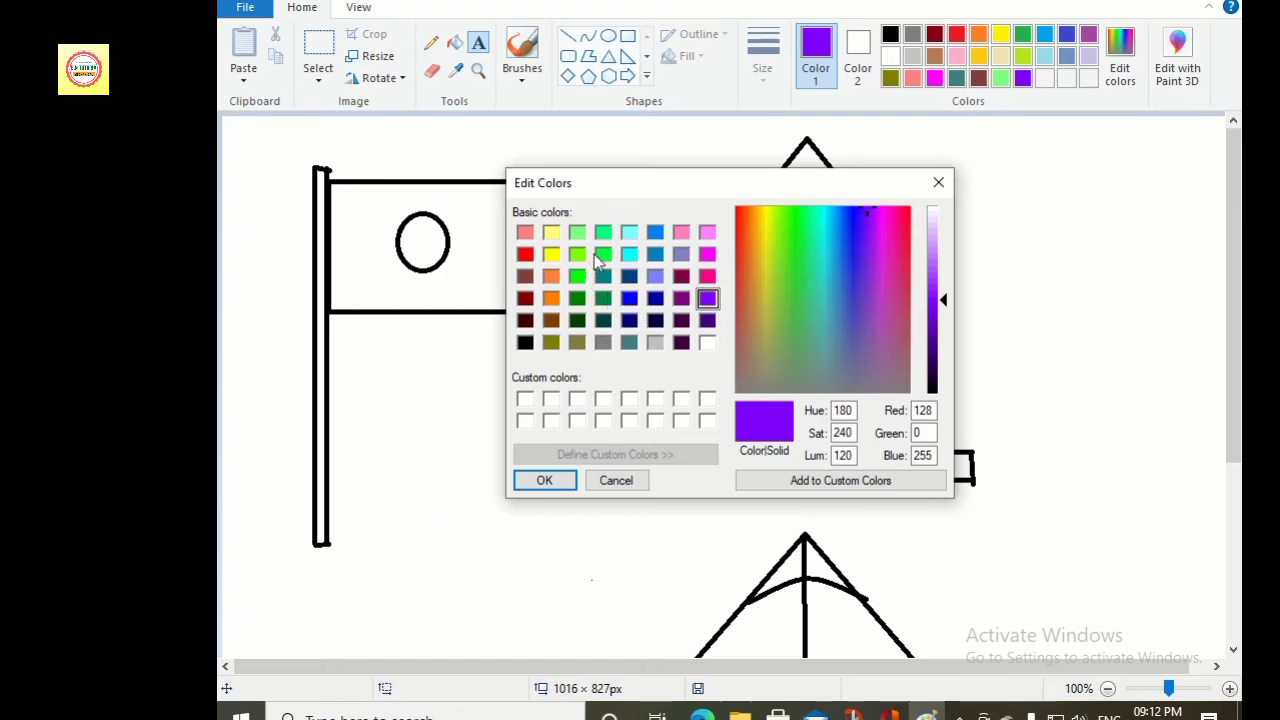
click(630, 233)
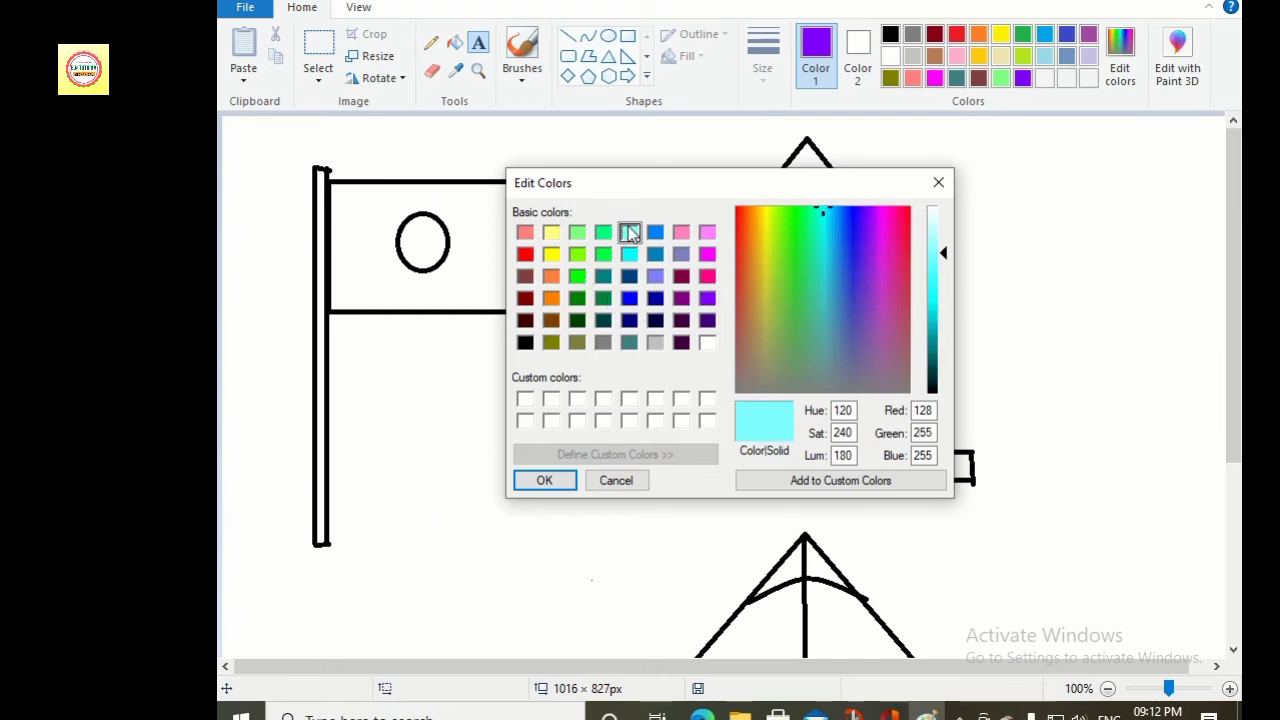
click(546, 482)
- Add the basic colors silver gray (red 192, green 192, blue 192) and light pinkish violet to the palette
click(1120, 72)
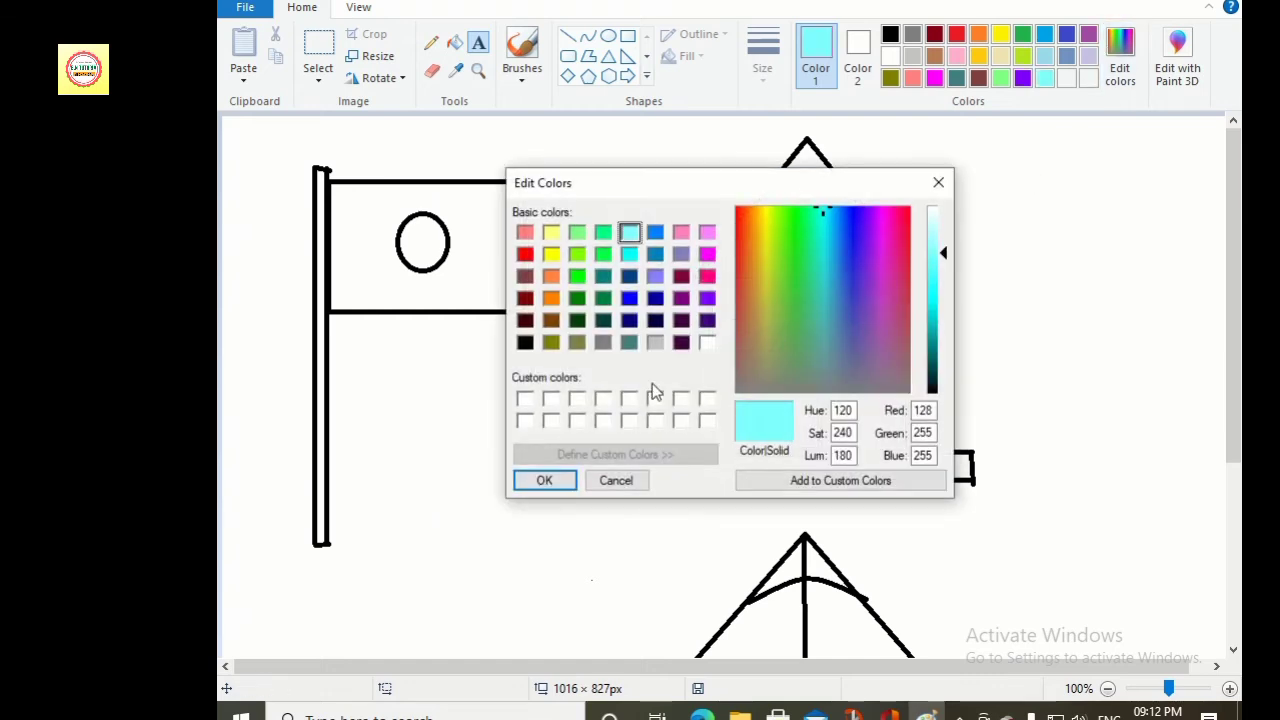
click(658, 342)
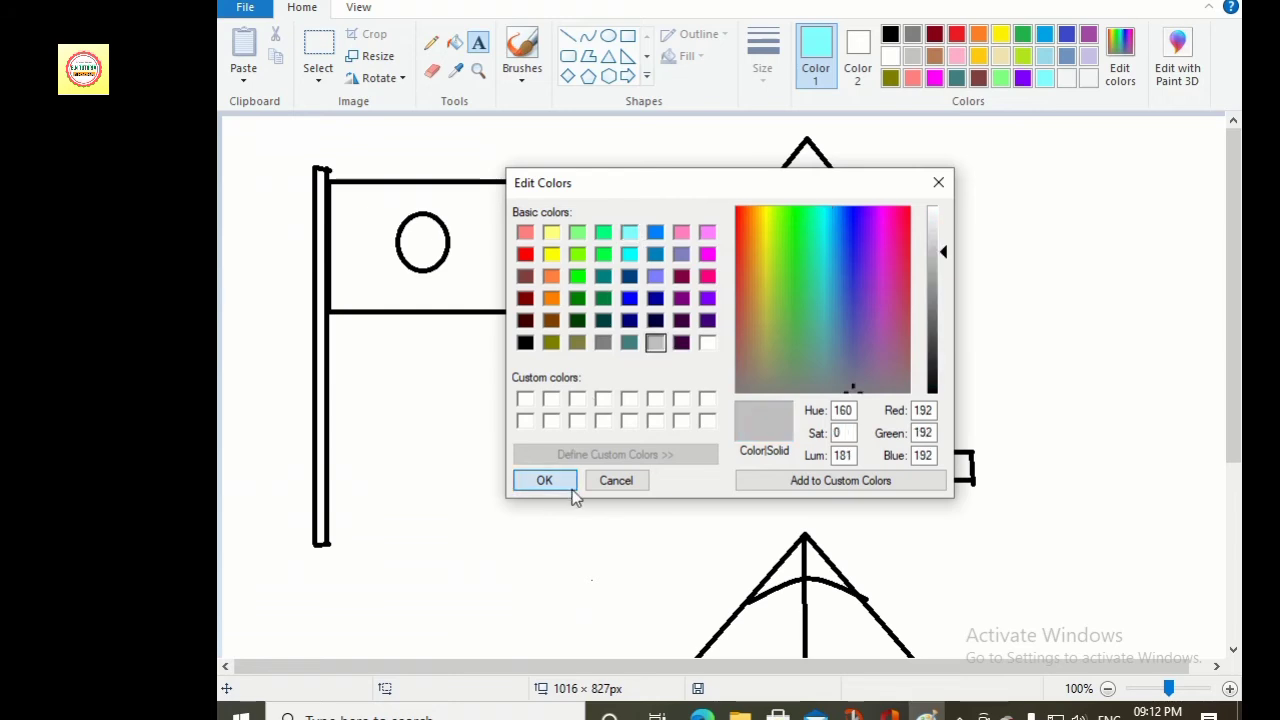
click(560, 481)
click(1122, 70)
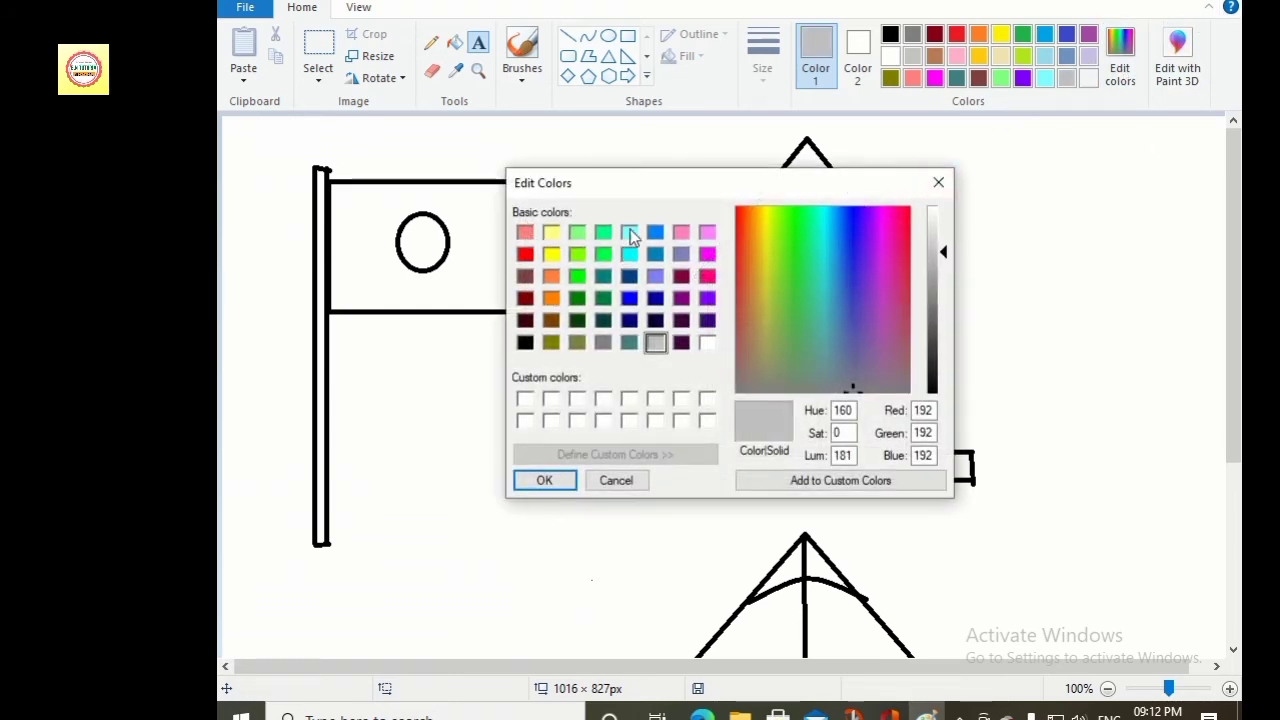
click(707, 232)
click(544, 481)
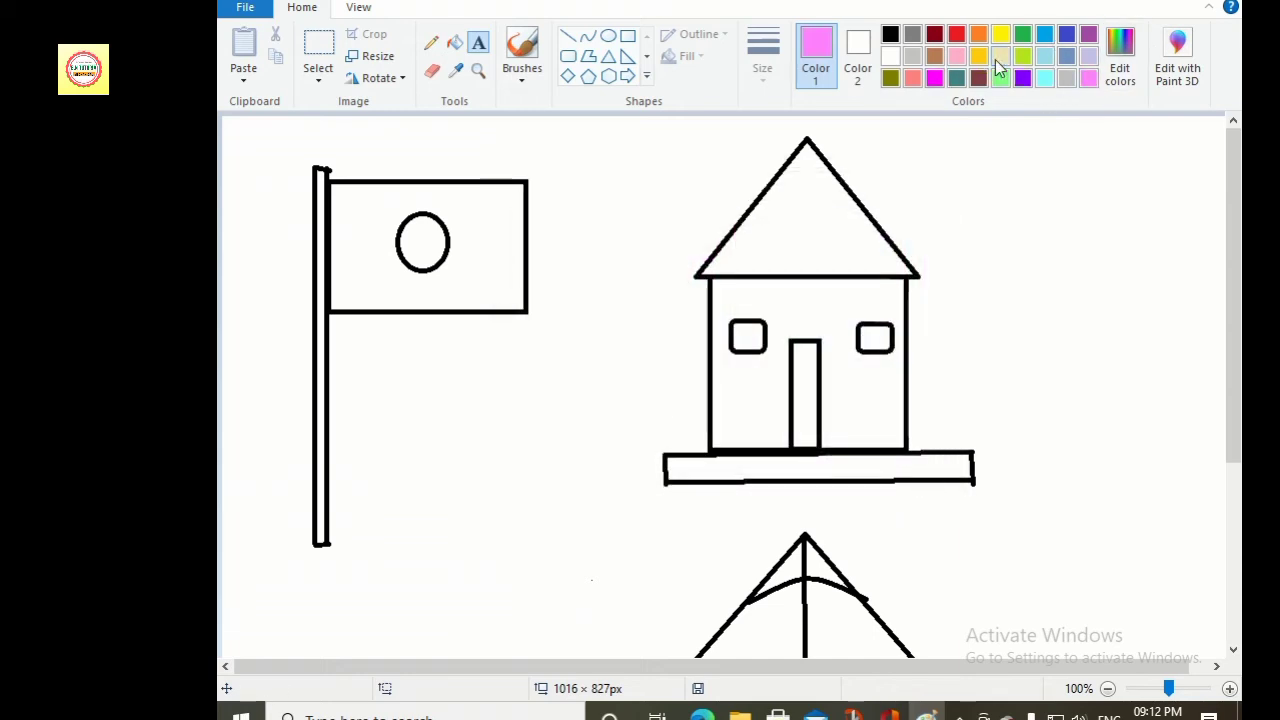
- Set Color 1 to the dark gray palette color beside black
scroll(1035, 115, down, 3)
scroll(1035, 115, up, 3)
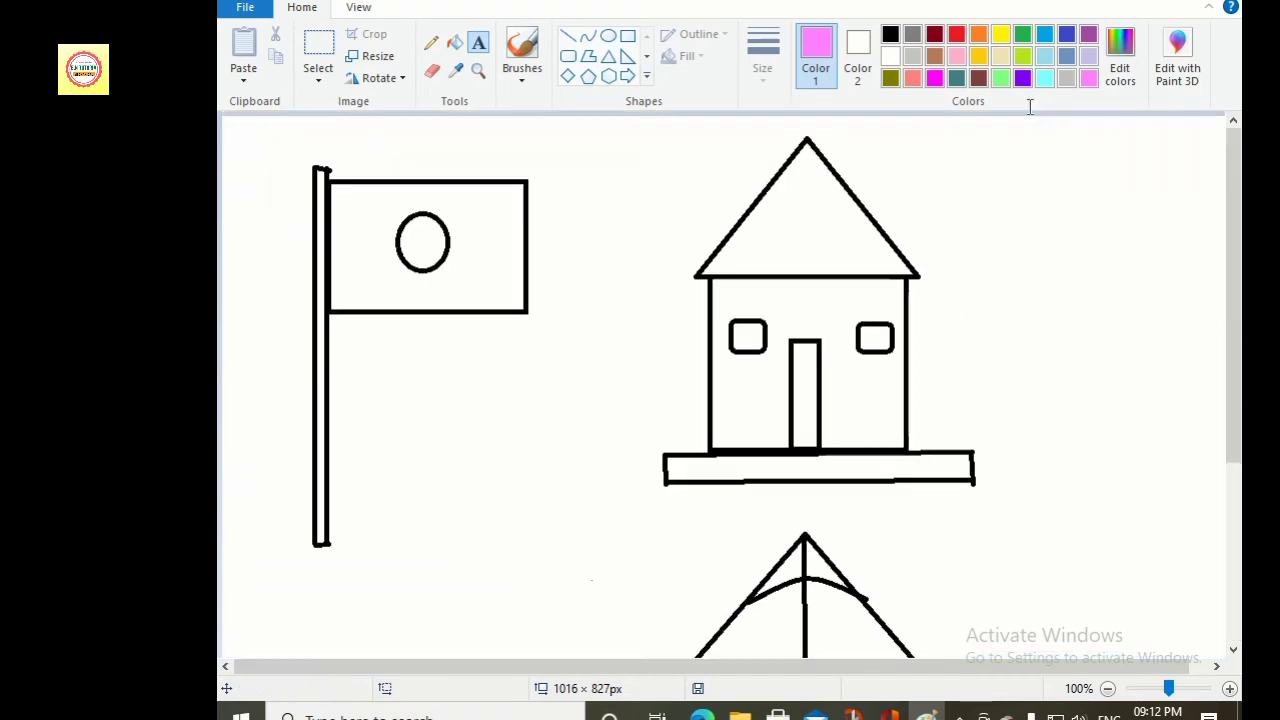
click(913, 35)
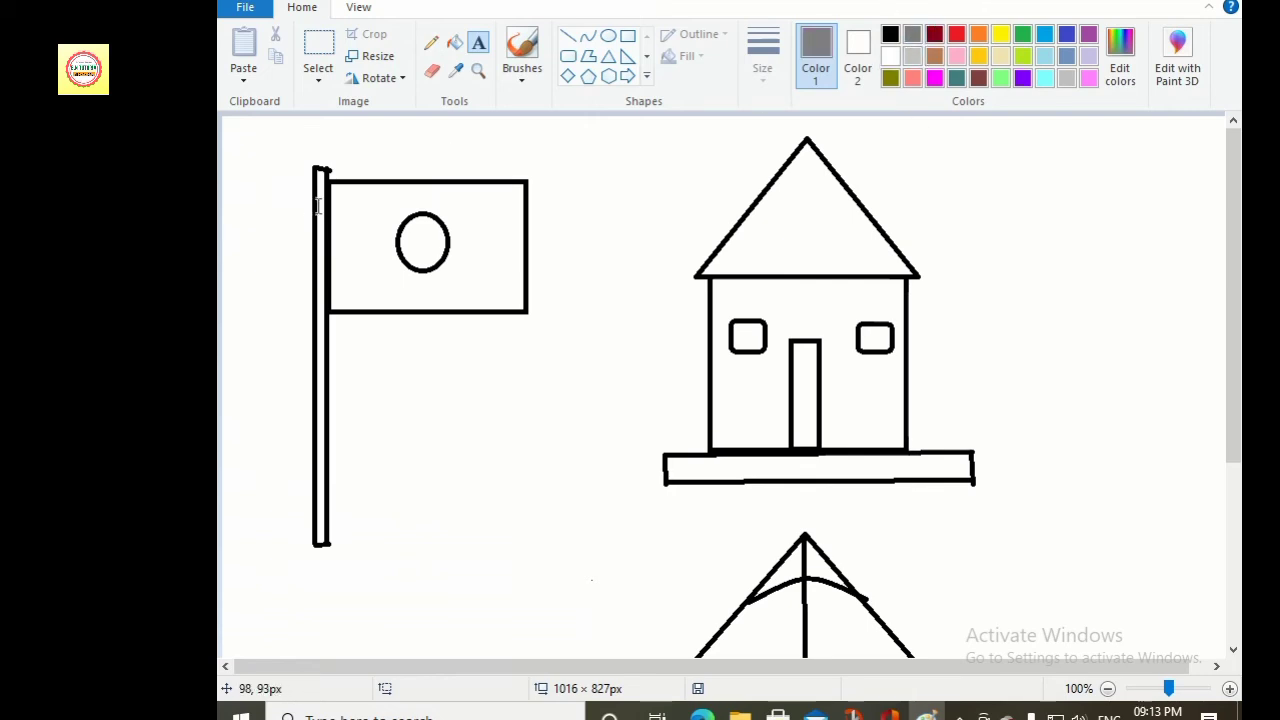
mouse_move(320, 200)
mouse_down()
mouse_move(328, 239)
mouse_move(320, 190)
mouse_up()
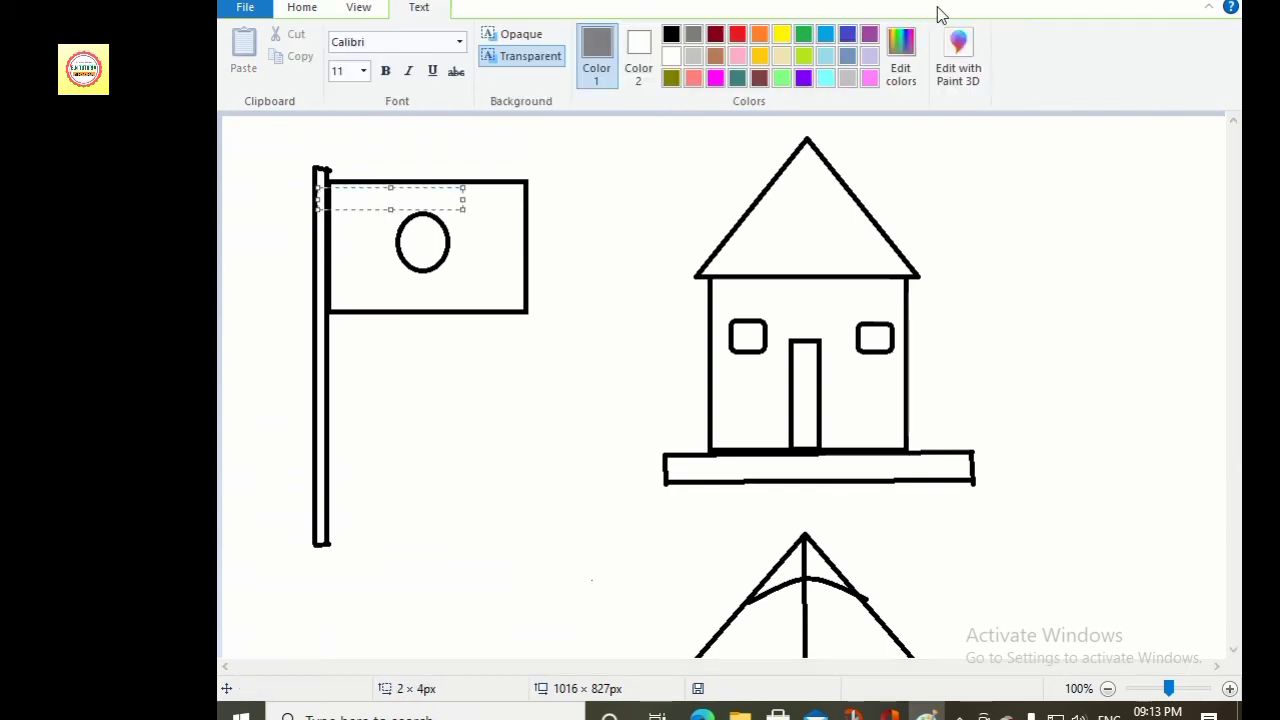
click(692, 162)
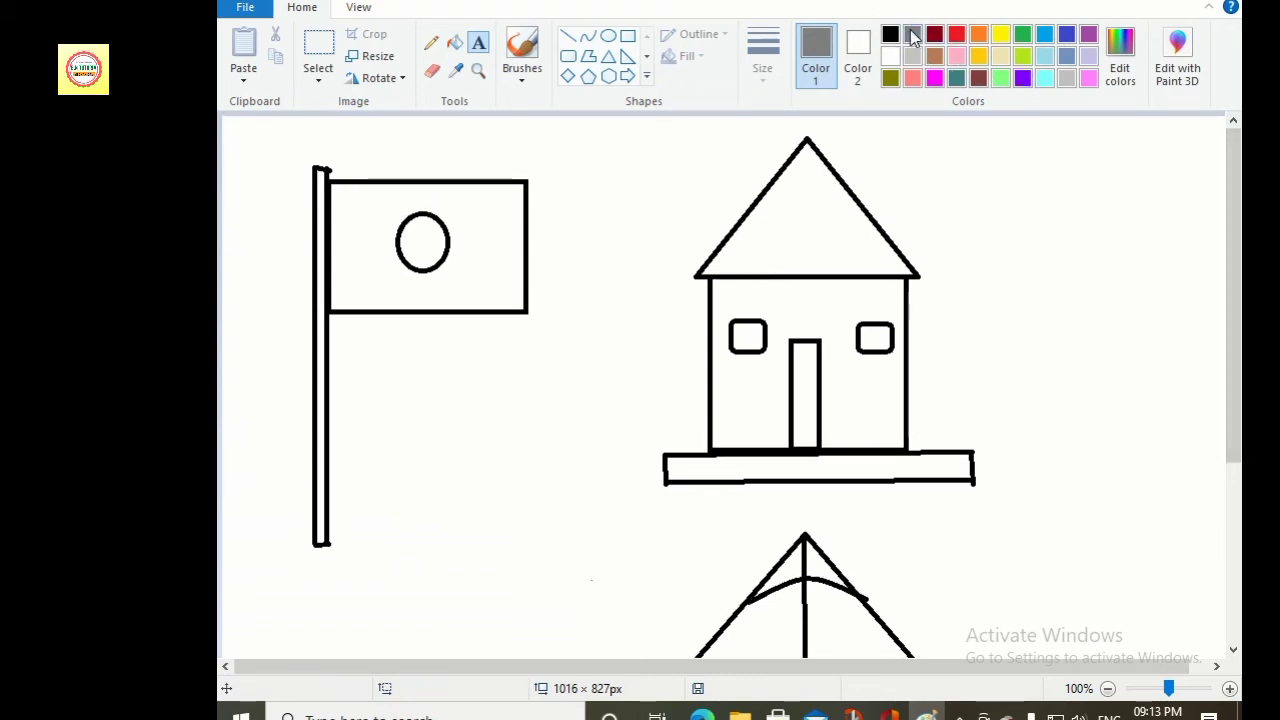
drag(1097, 293, 1112, 320)
click(1171, 214)
drag(1183, 238, 1083, 246)
scroll(1088, 300, down, 3)
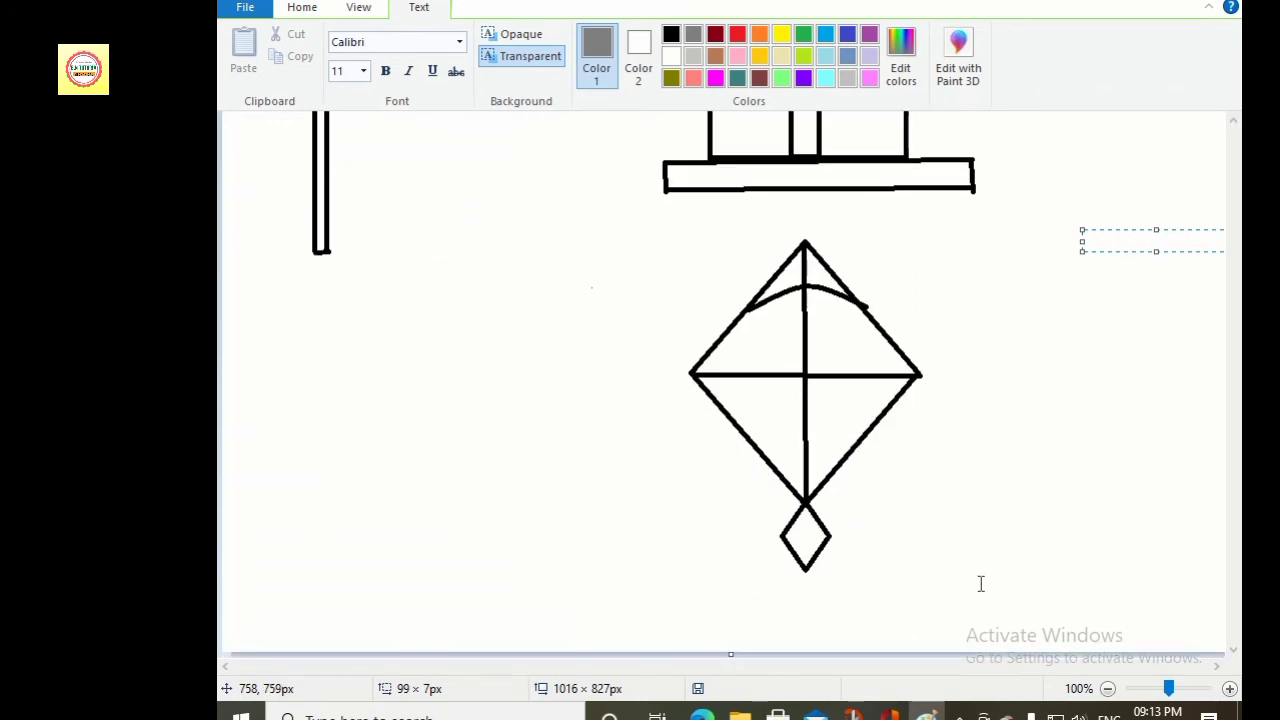
scroll(980, 585, up, 3)
scroll(1030, 520, down, 3)
scroll(1050, 490, up, 3)
click(1120, 360)
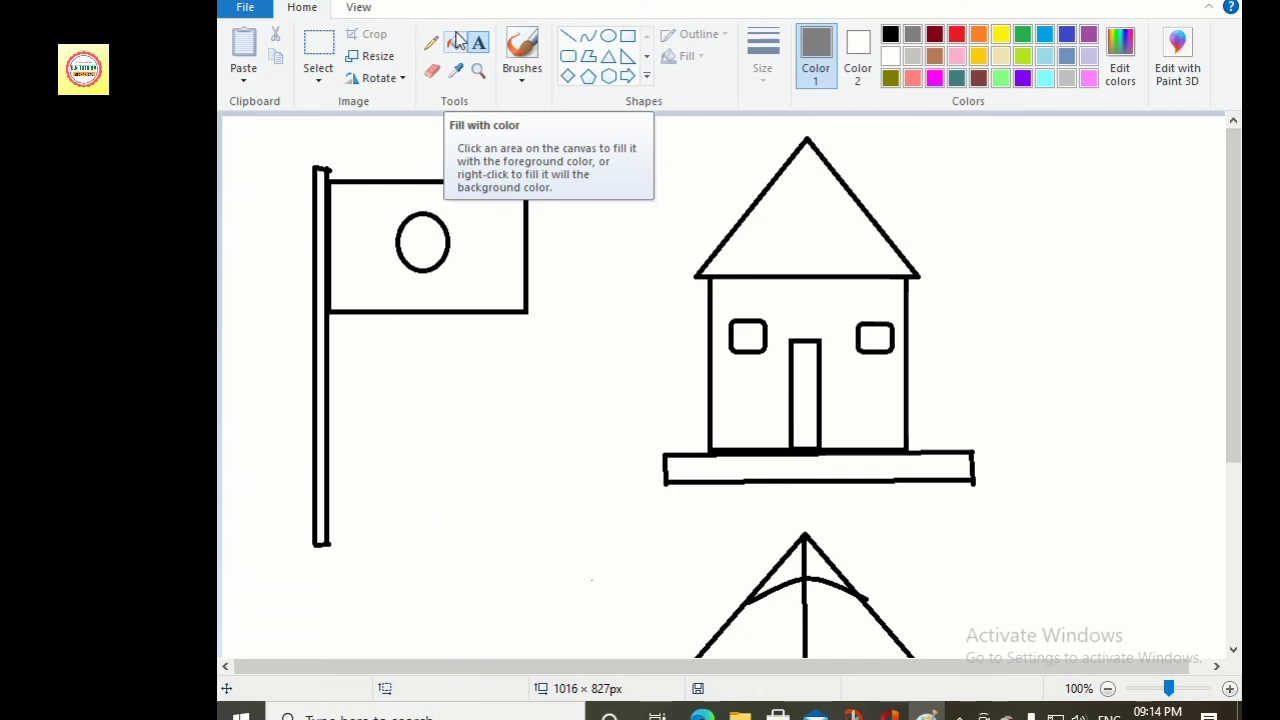
click(504, 449)
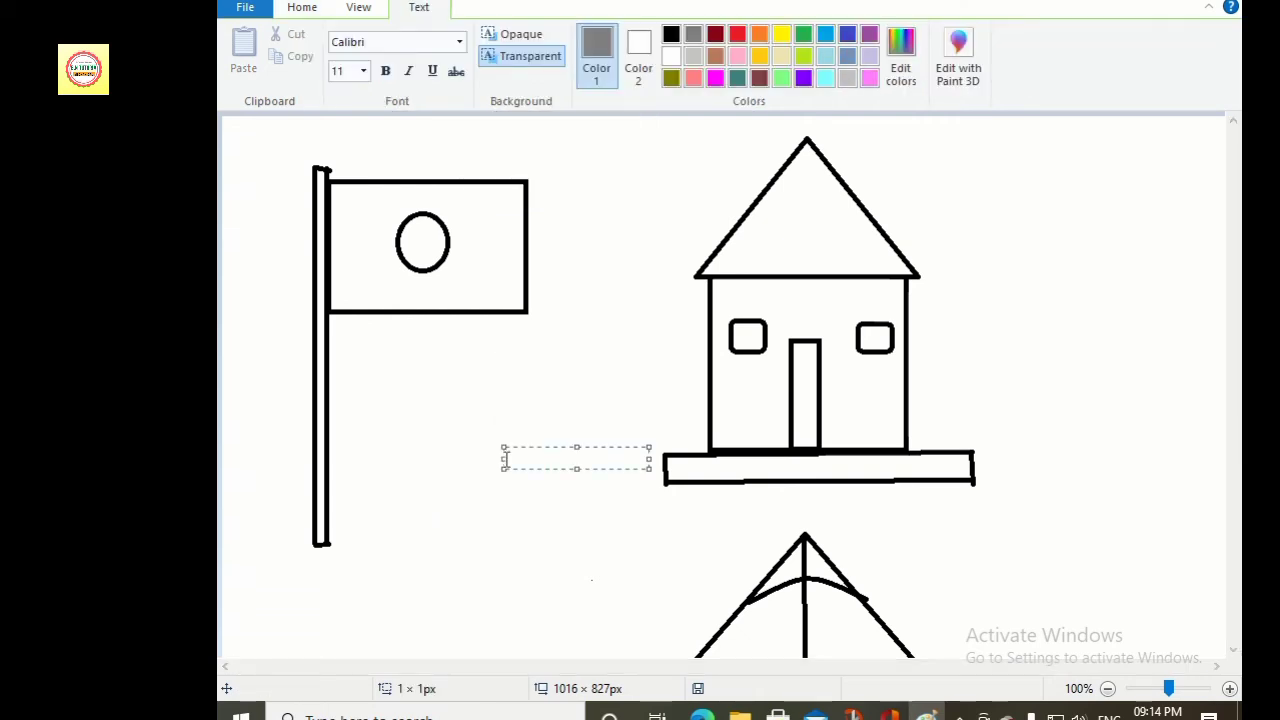
click(426, 489)
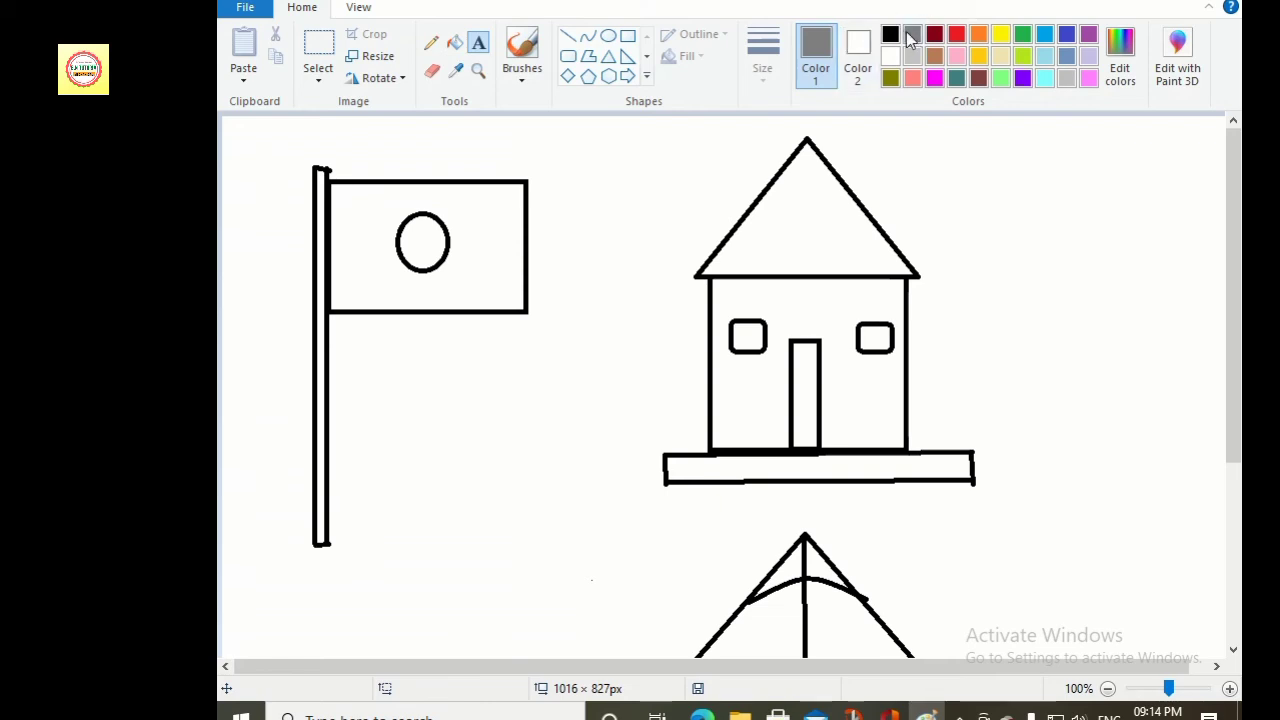
- Fill the flagpole with dark gray and the flag's rectangle around the circle with green
click(455, 43)
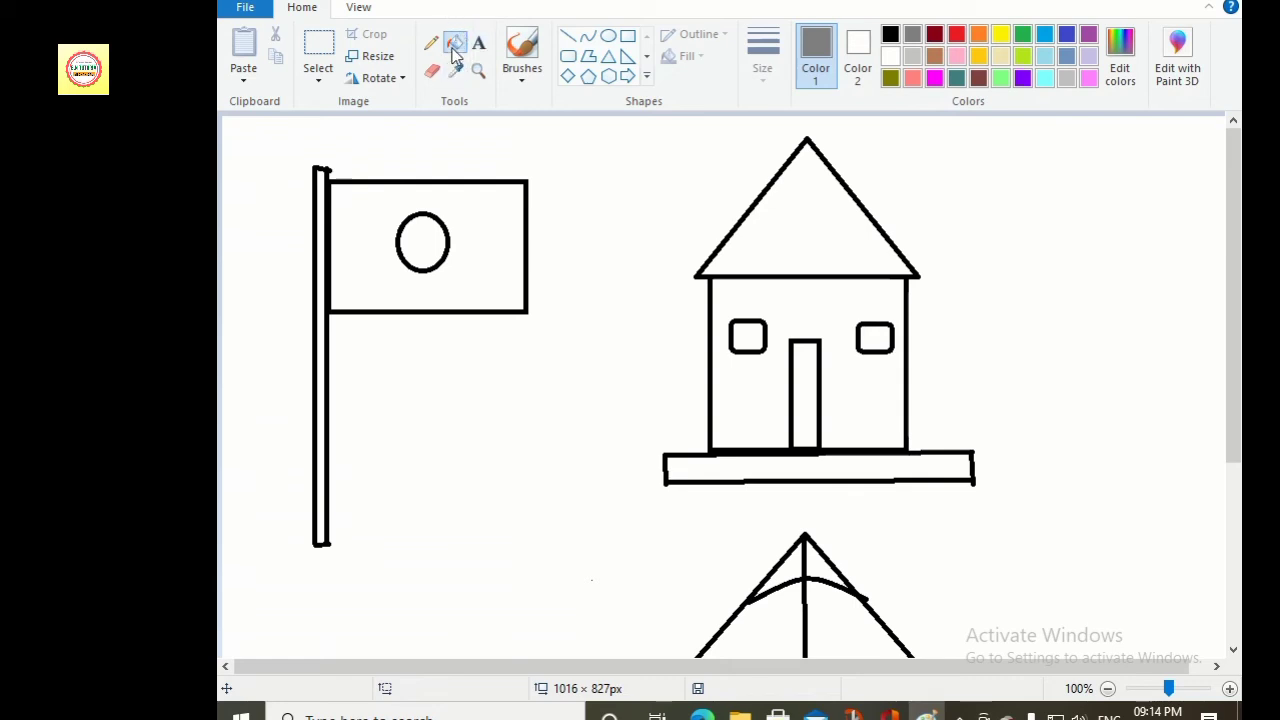
click(321, 229)
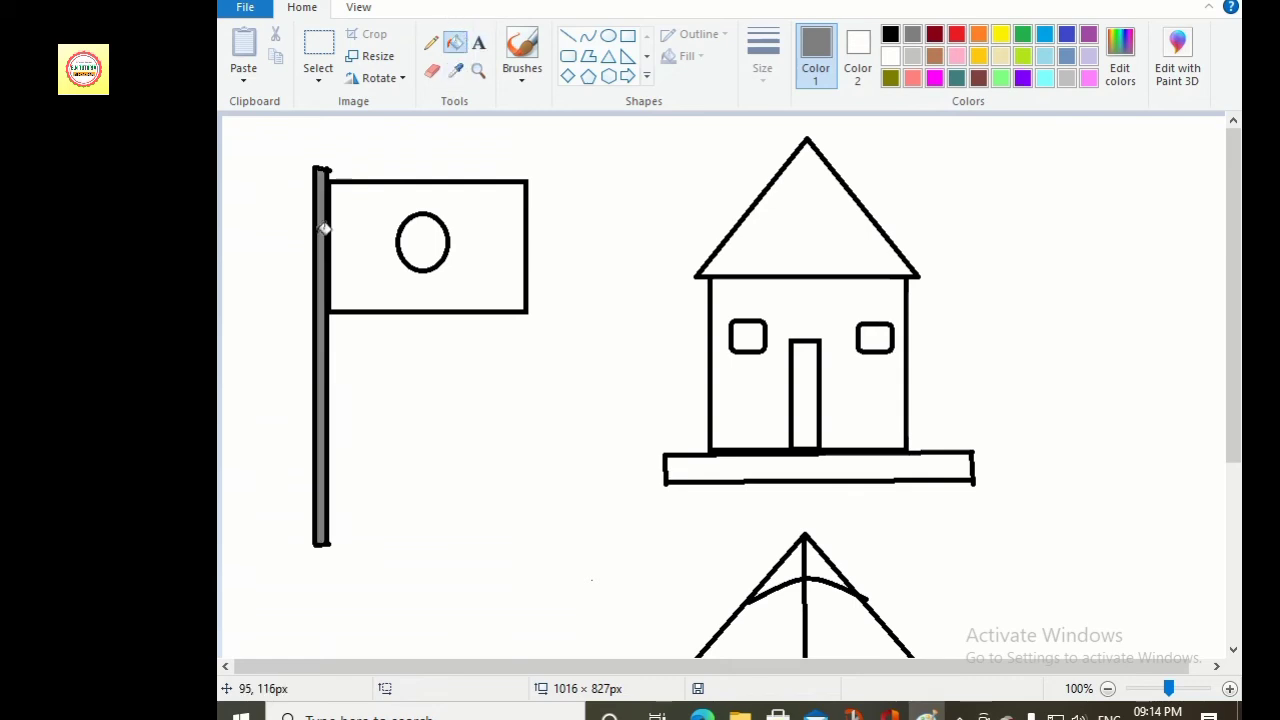
click(1023, 39)
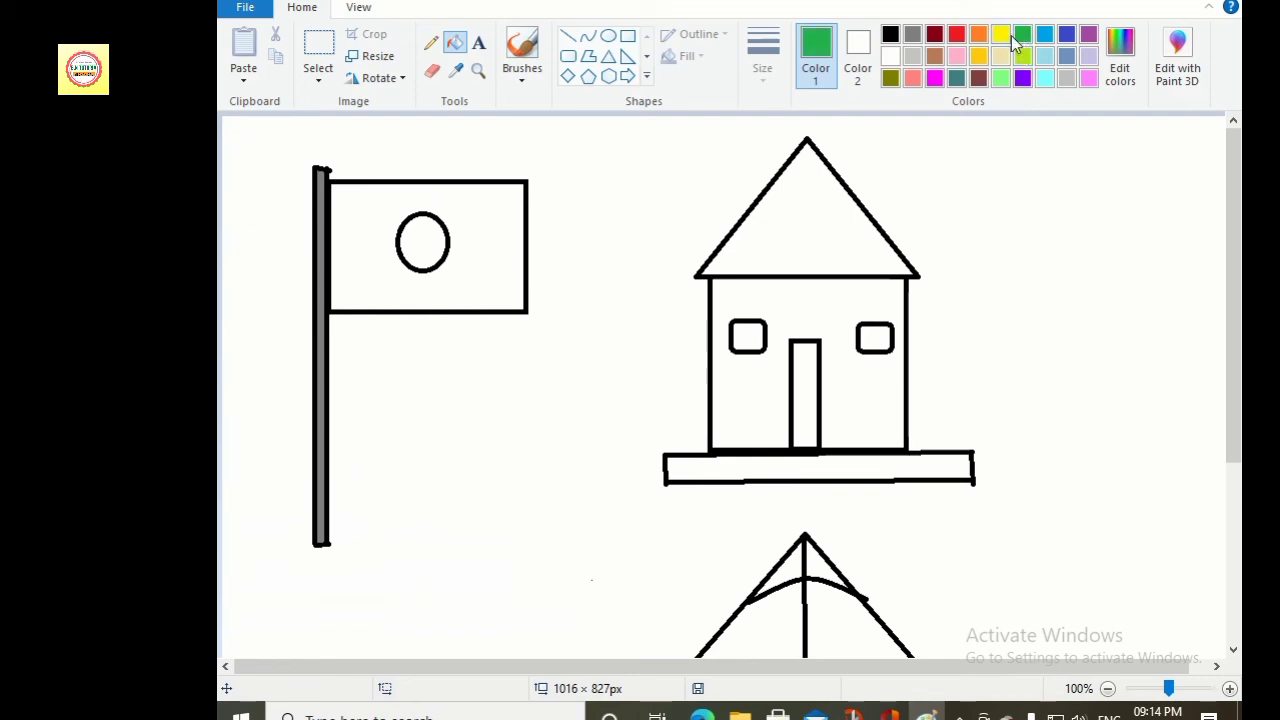
click(482, 190)
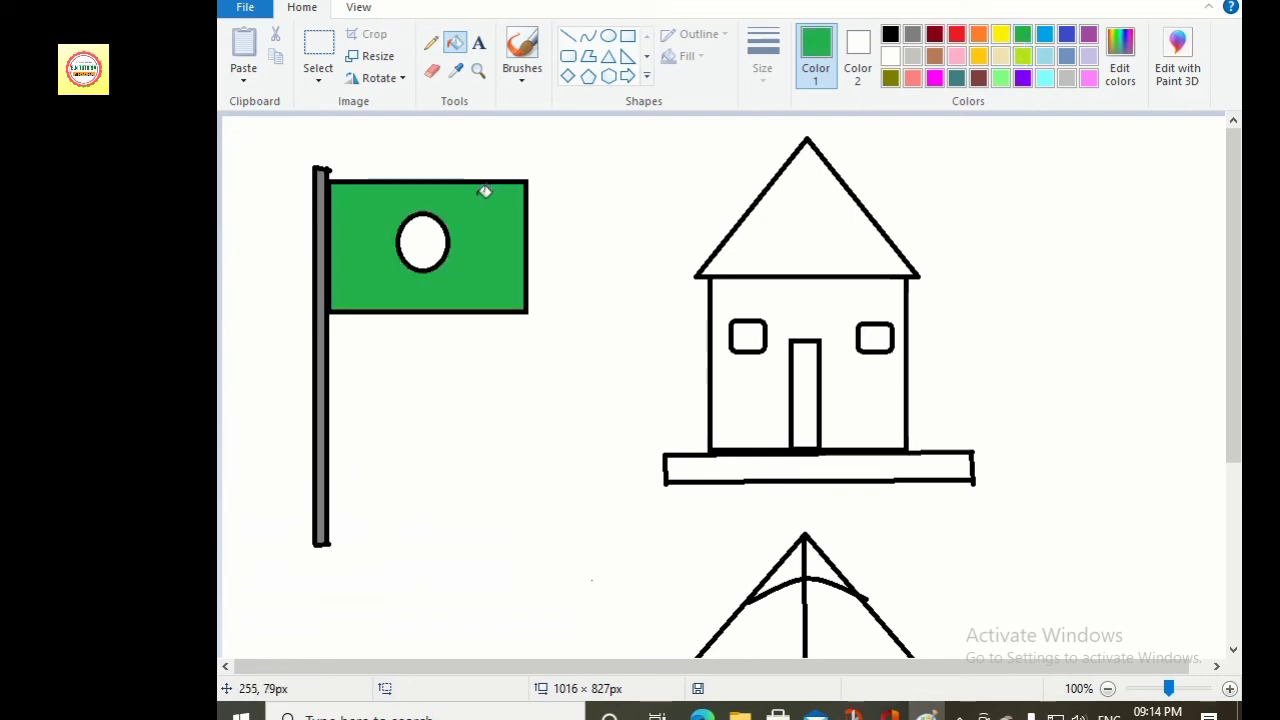
- Fill the flag's circle with red and the house's triangular roof with violet
click(956, 37)
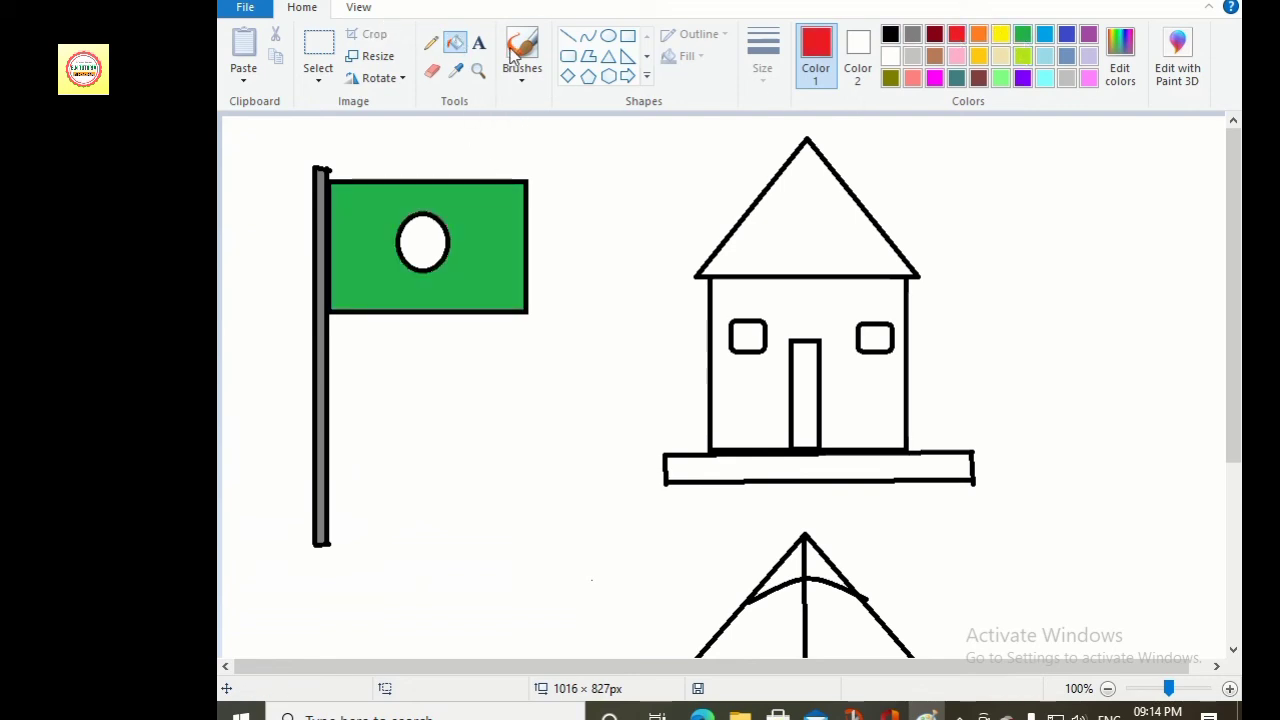
click(424, 241)
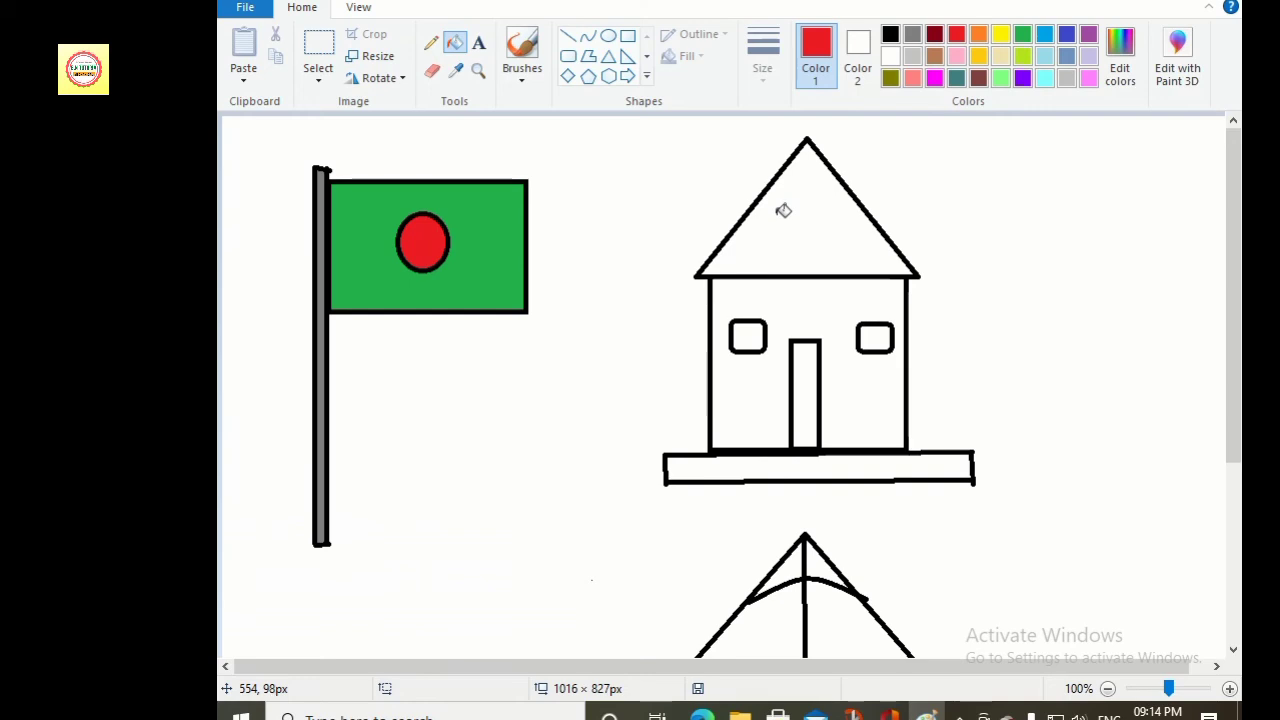
click(1022, 78)
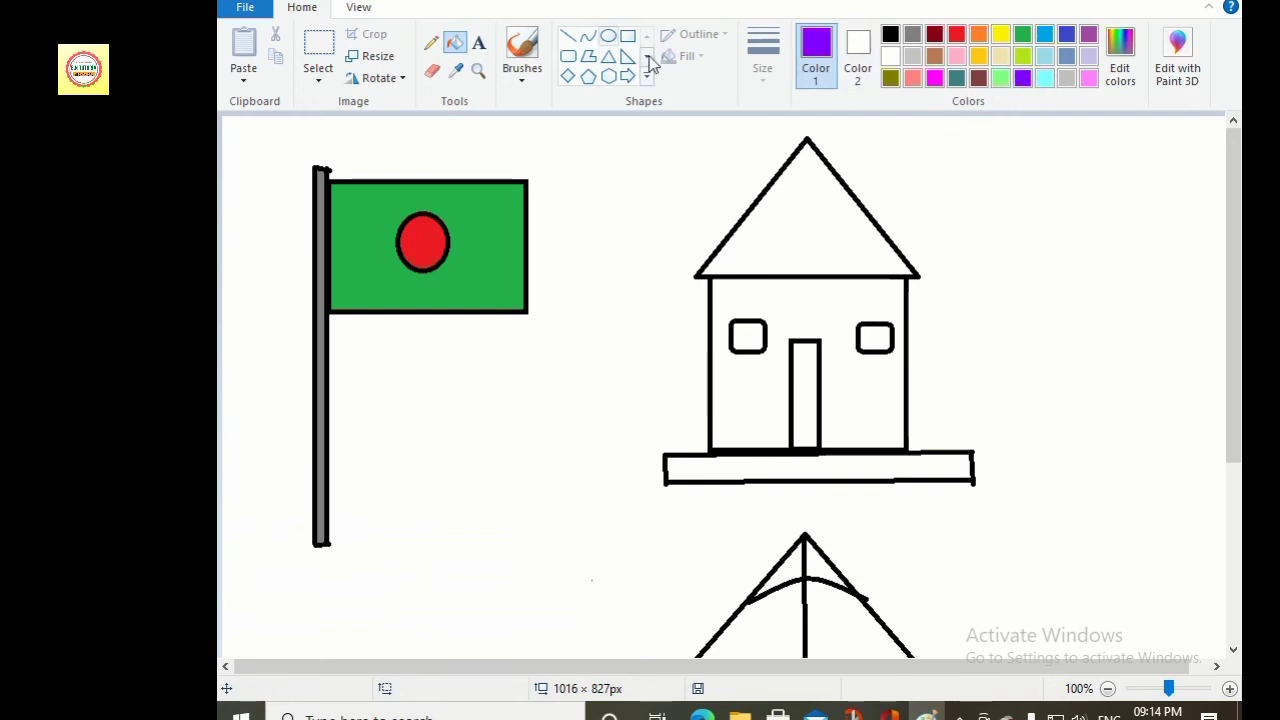
click(824, 236)
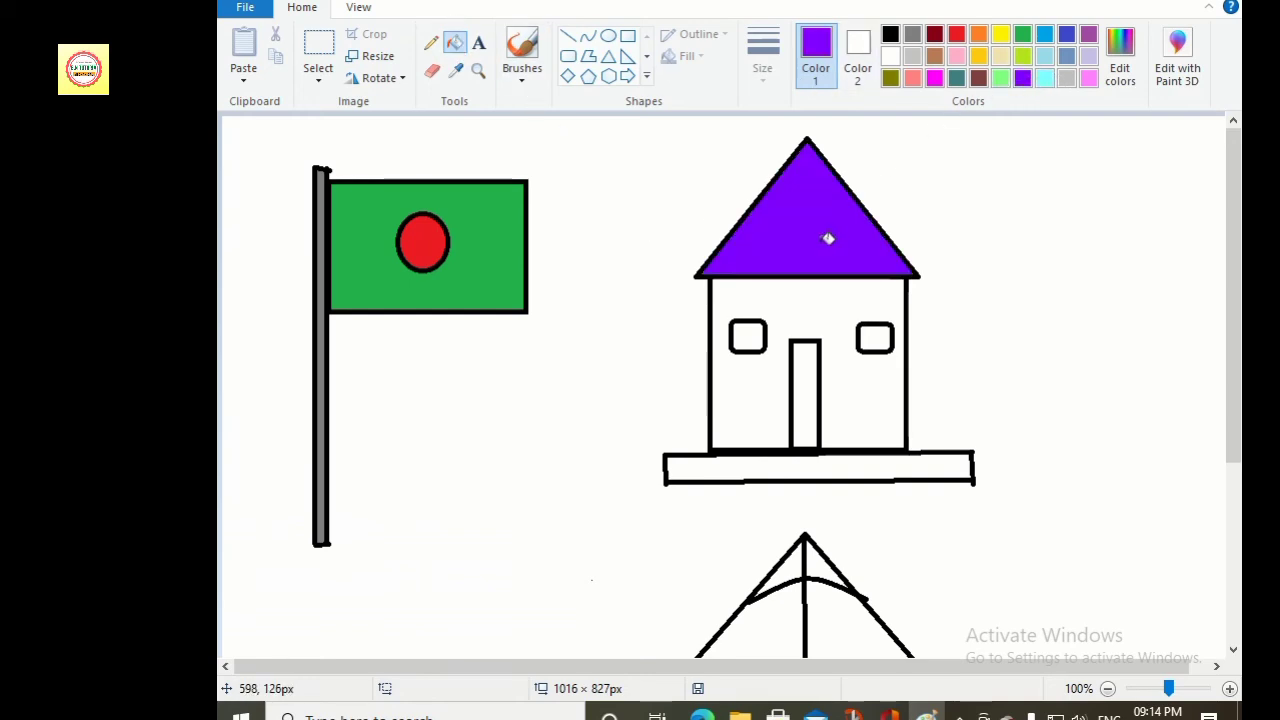
- Fill the house's door with light cyan and both of its windows with magenta
click(1043, 79)
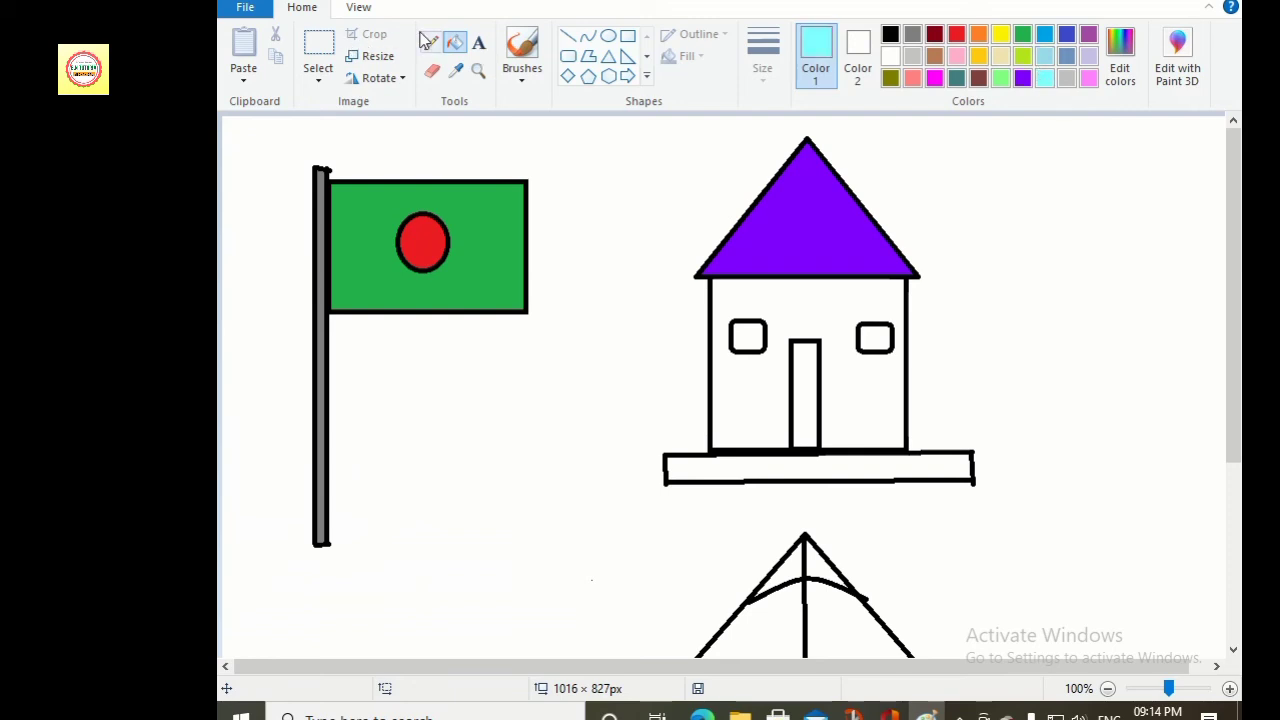
click(806, 408)
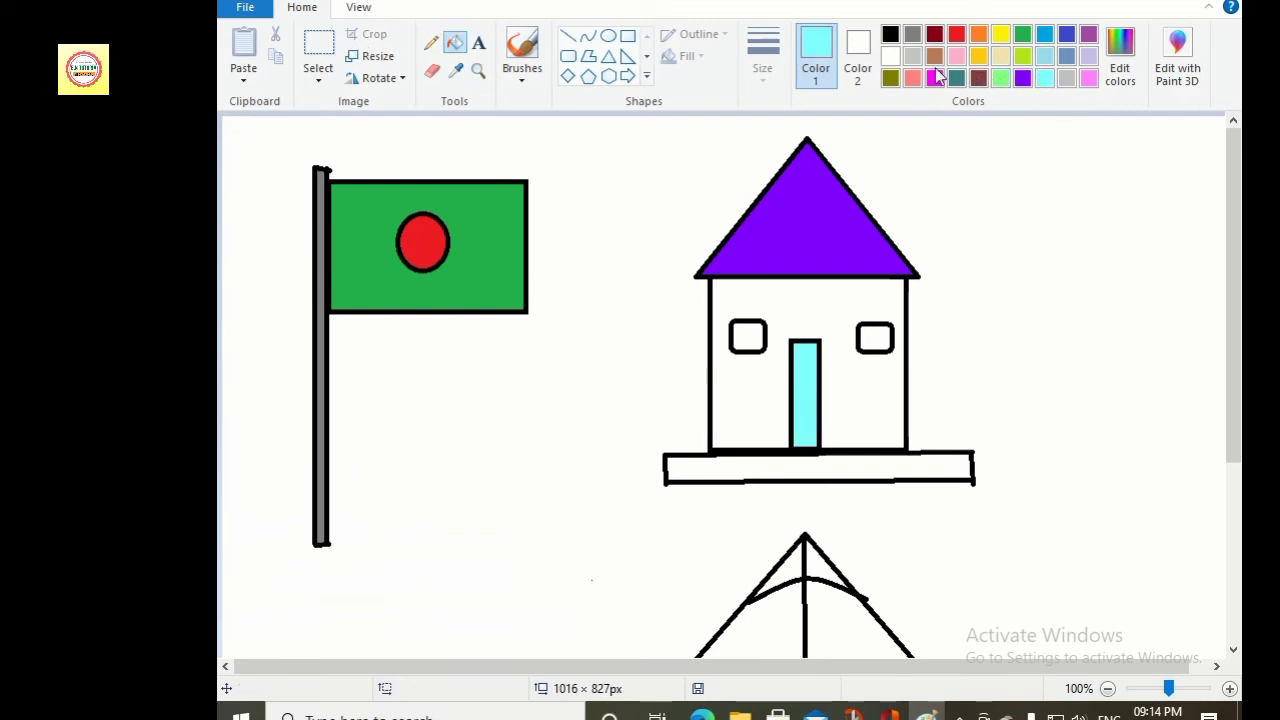
click(934, 79)
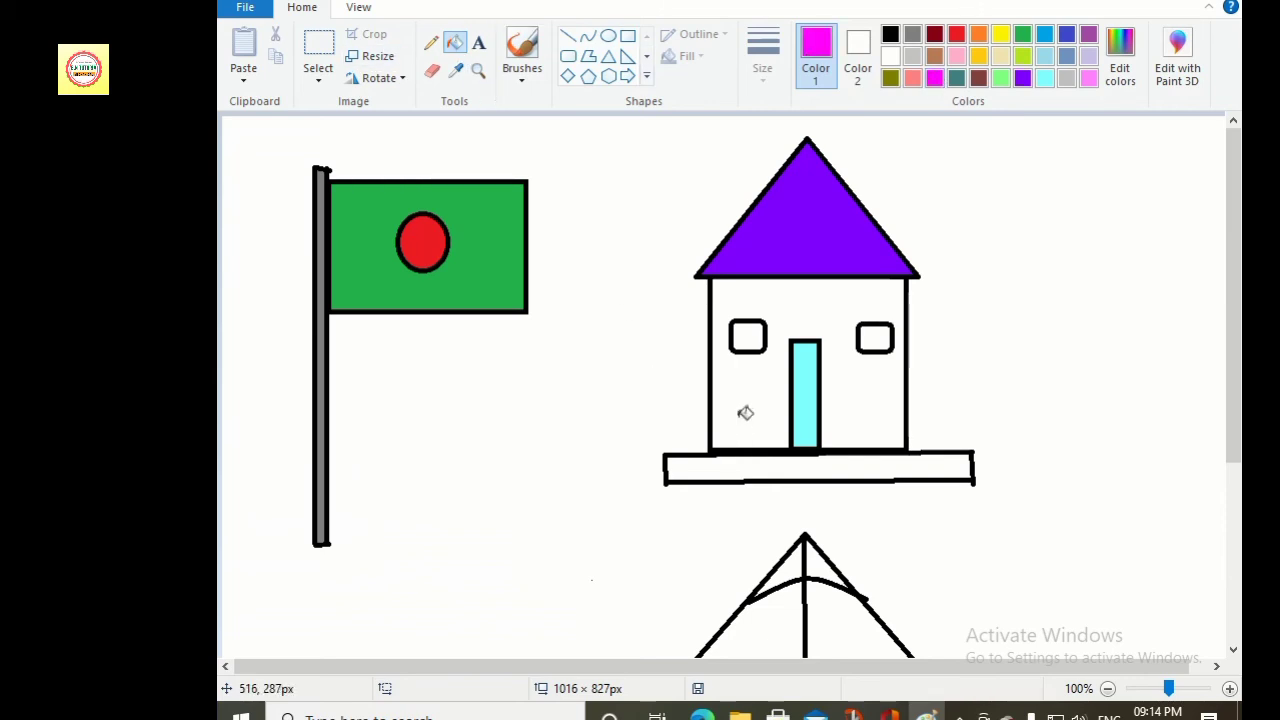
click(748, 337)
click(877, 335)
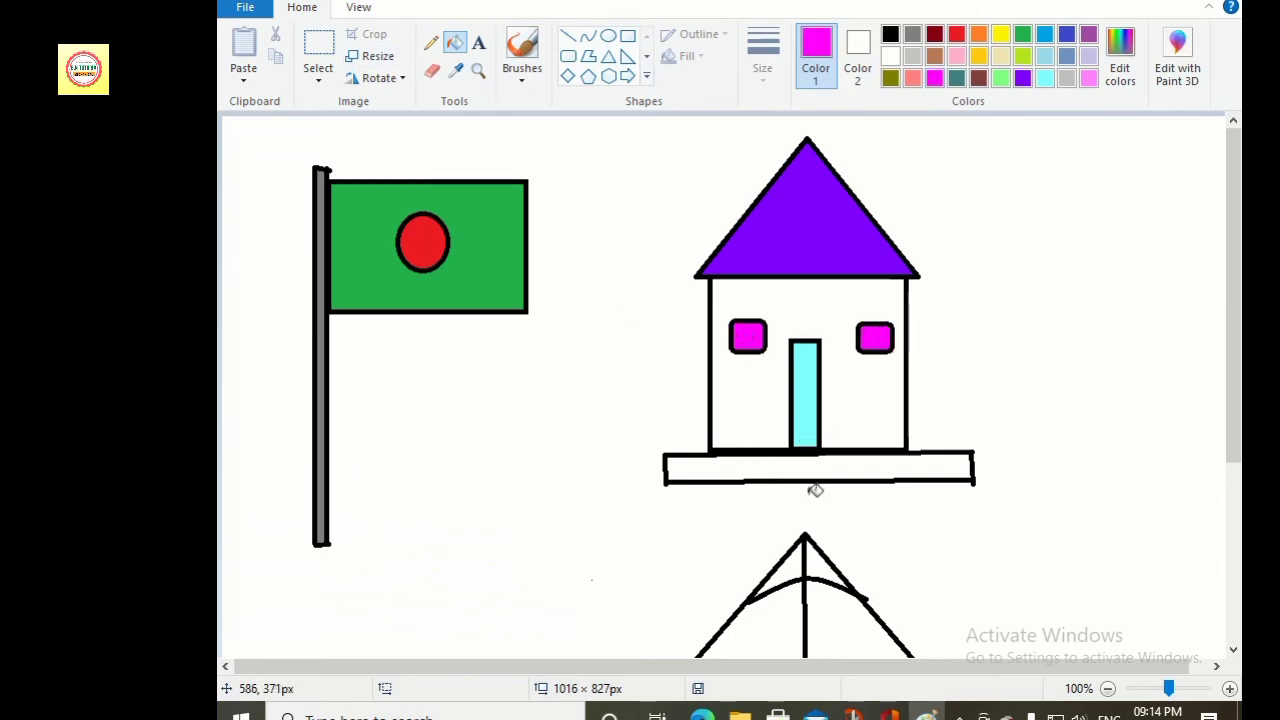
- Fill the platform beneath the house with bright blue
click(890, 36)
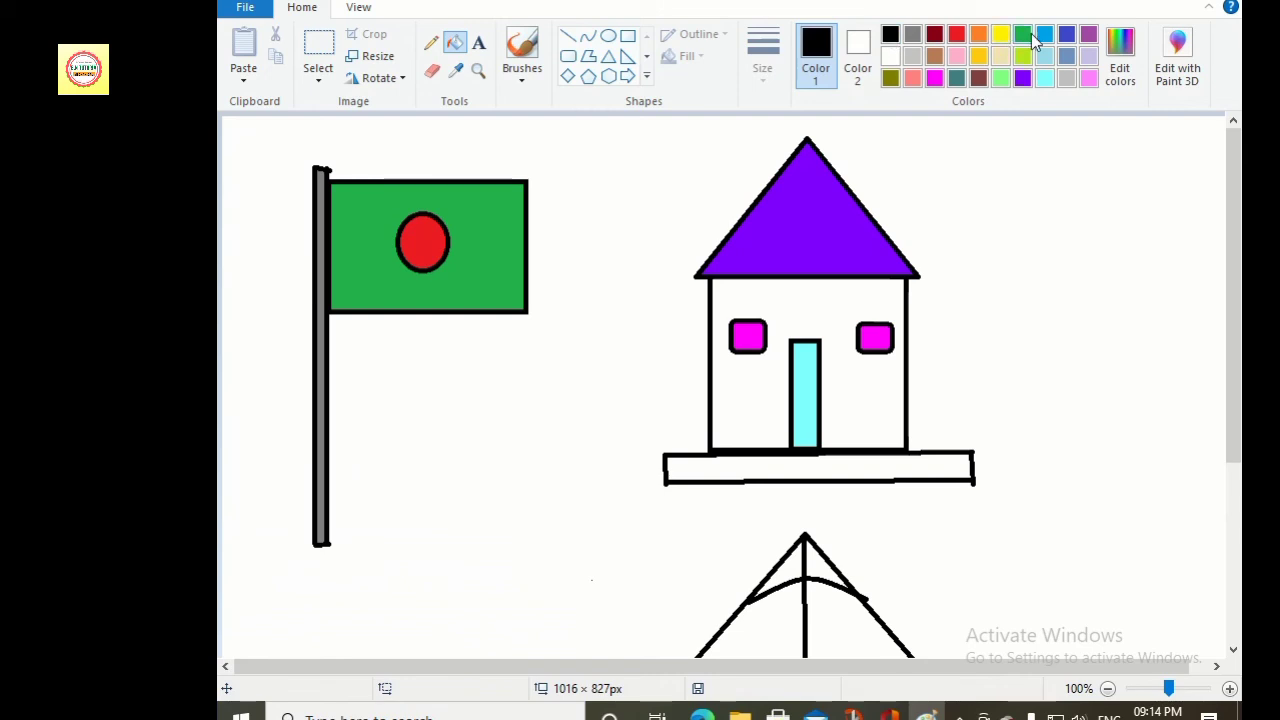
click(1043, 38)
click(875, 472)
- Fill the right half of the kite's tip with yellow and the left half with green, and set Color 1 to red
scroll(870, 470, down, 3)
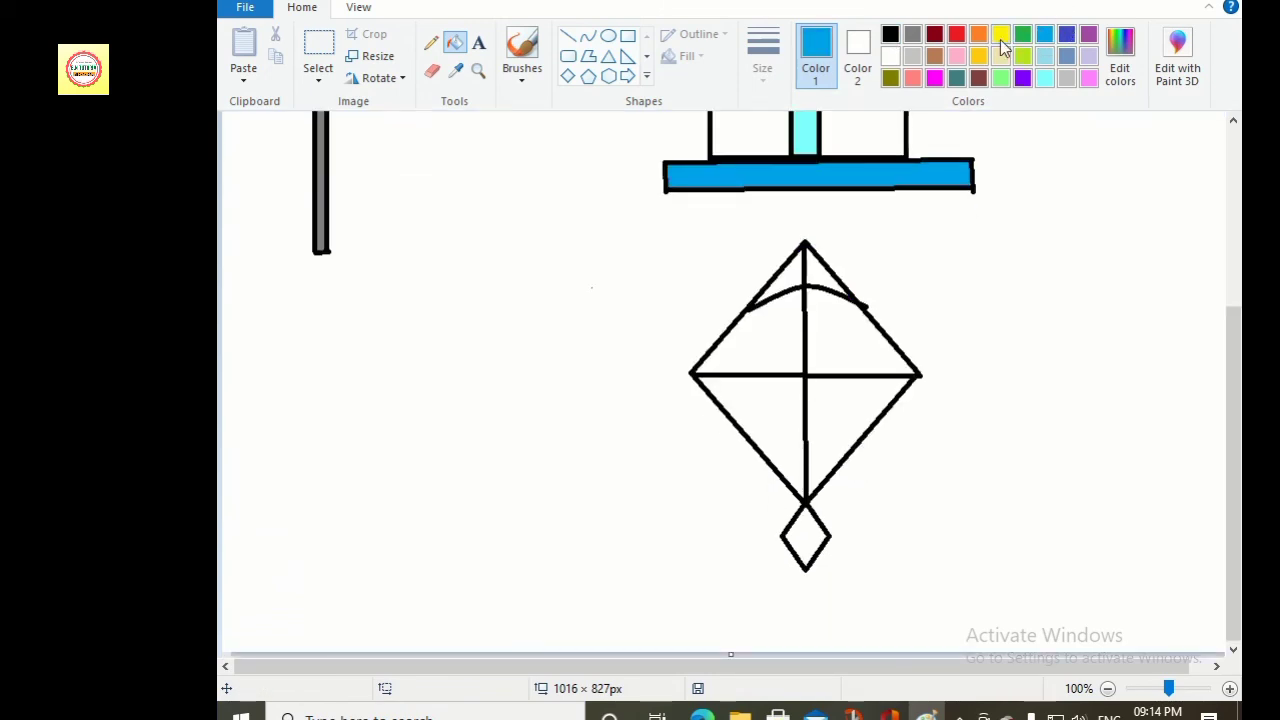
click(1001, 38)
click(824, 262)
click(1022, 38)
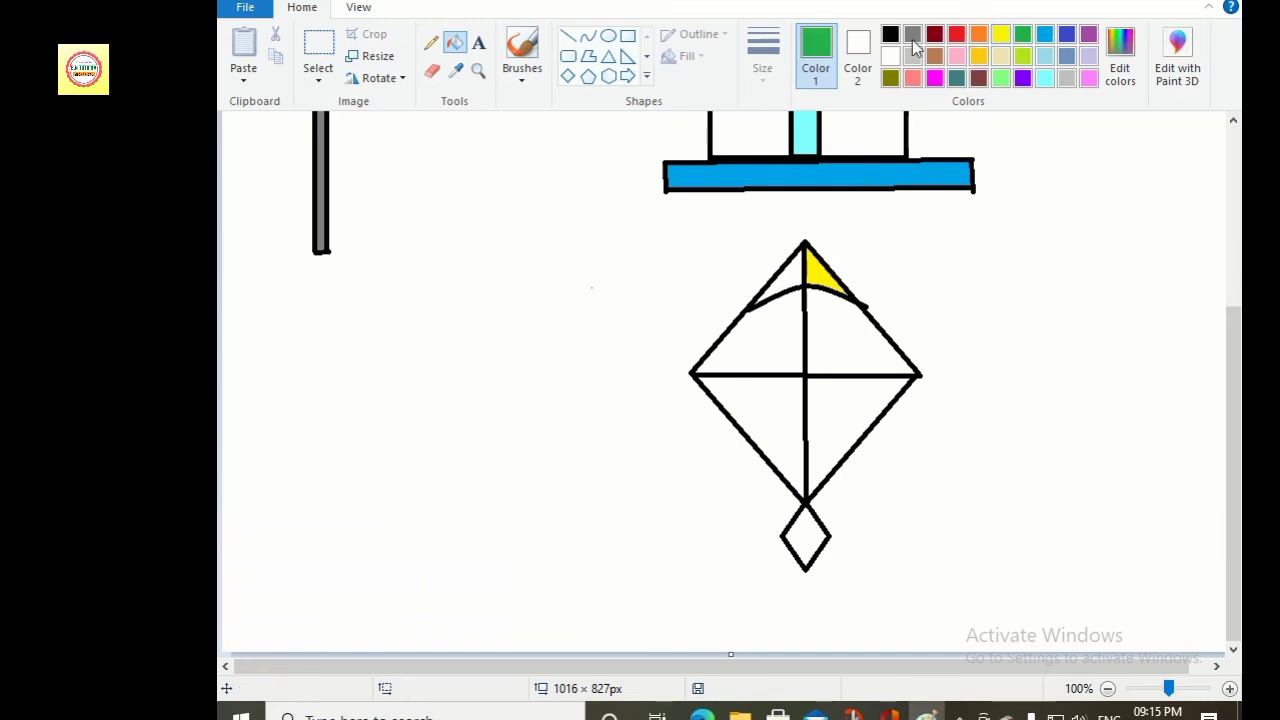
click(788, 285)
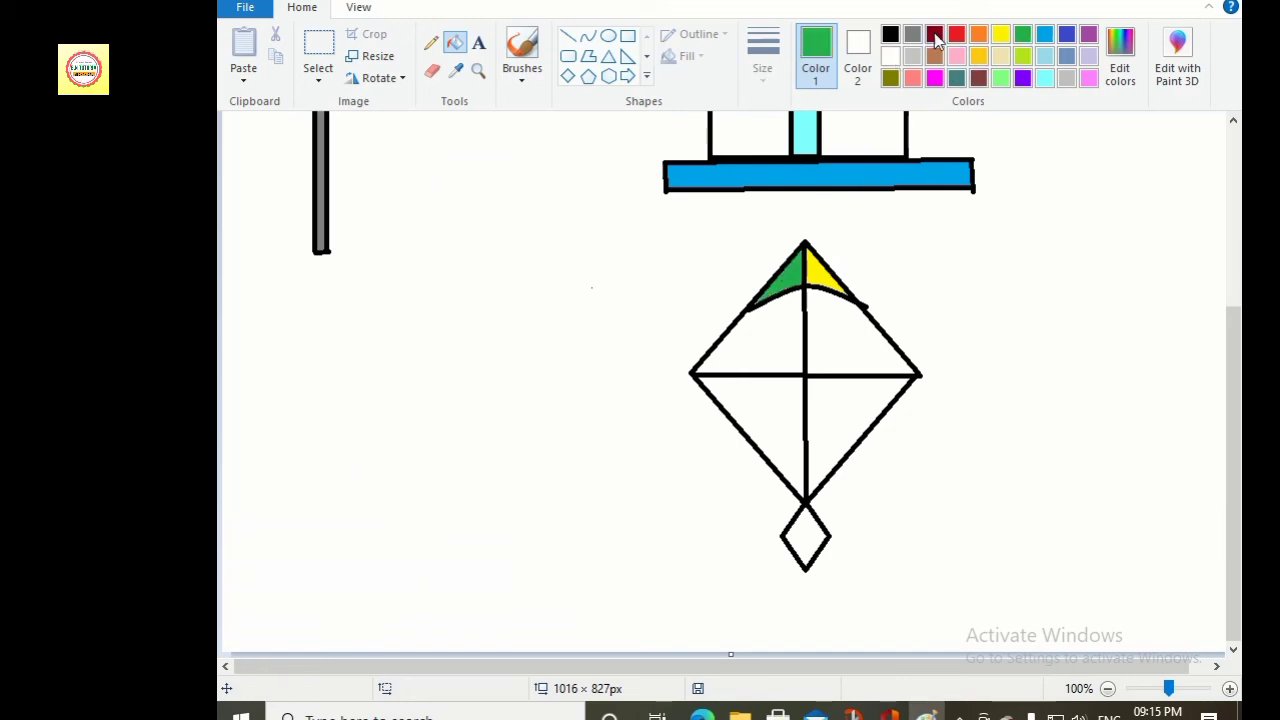
click(957, 35)
click(882, 334)
click(965, 224)
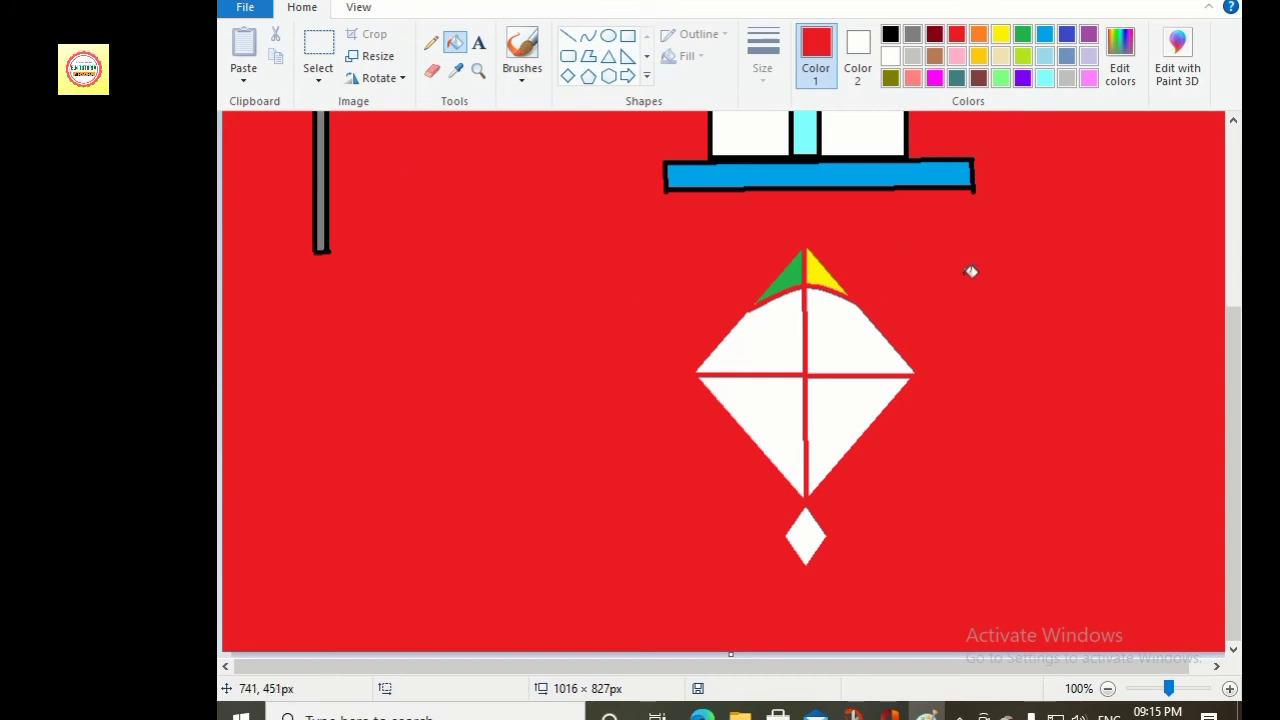
key(ctrl+z)
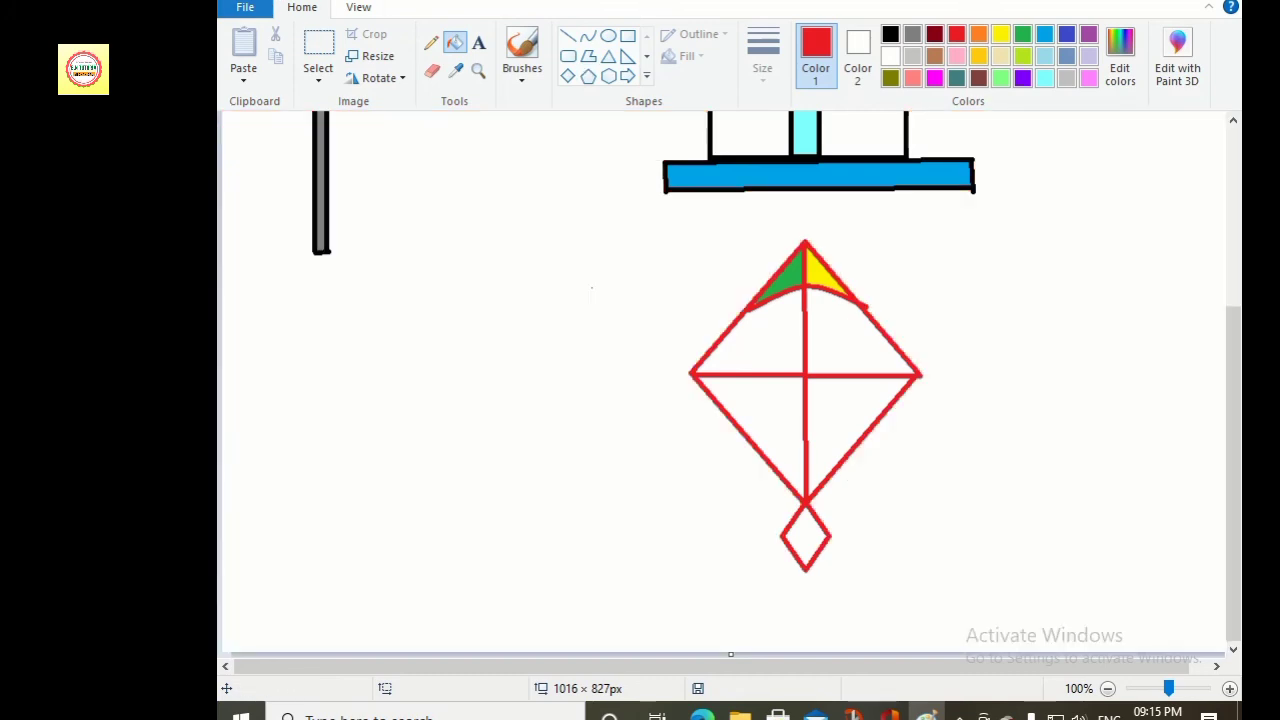
key(ctrl+z)
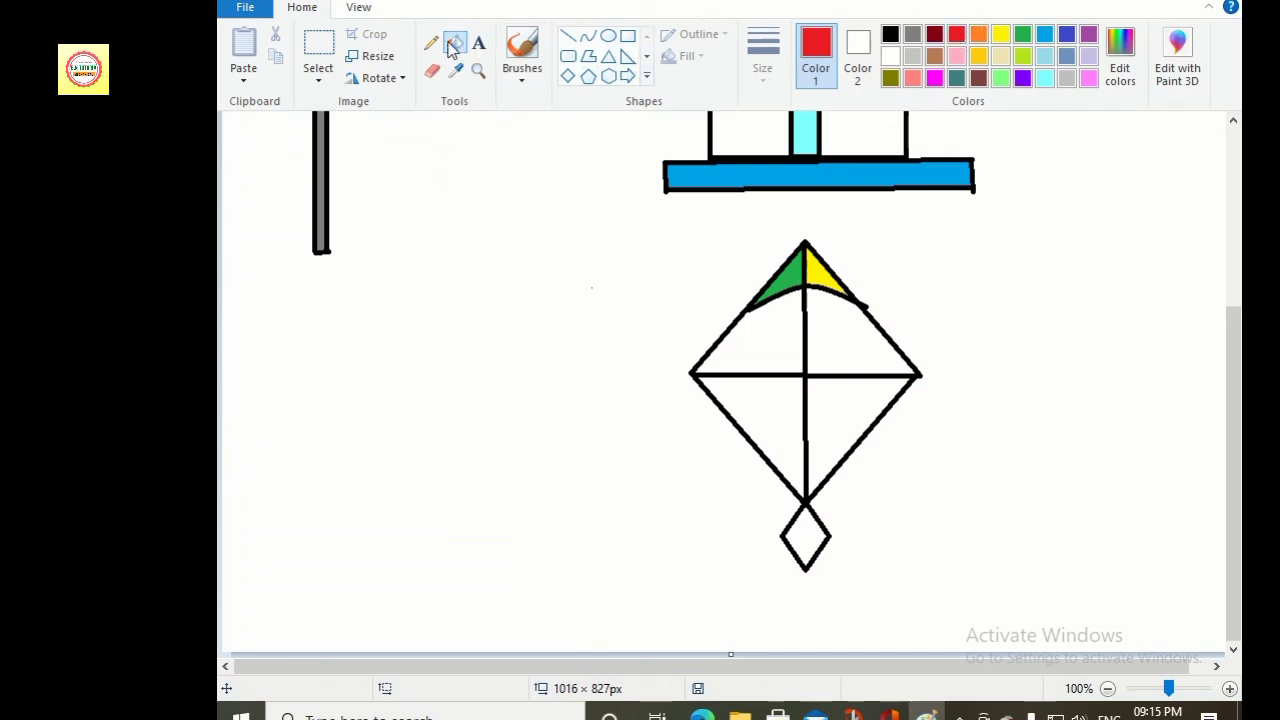
- Fill the kite's upper-left and lower-right quarters with red and its upper-right and lower-left quarters with pale blue
click(790, 327)
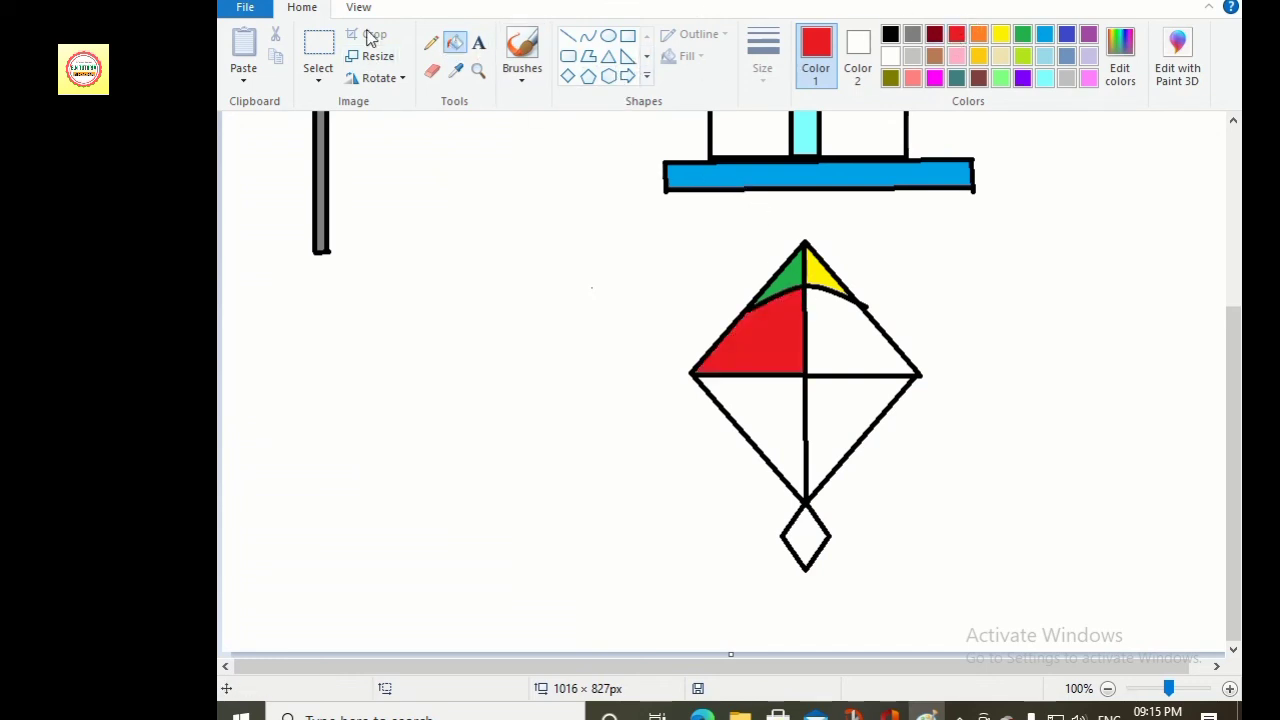
click(850, 418)
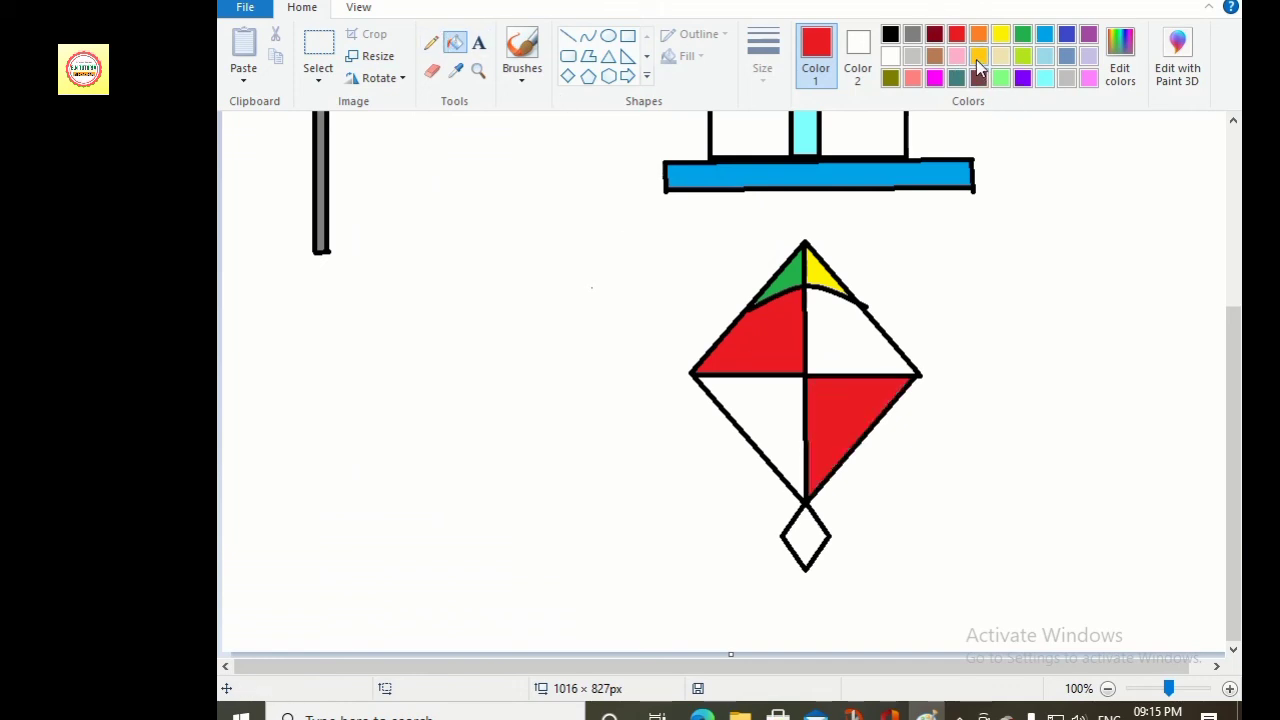
click(1045, 56)
click(849, 321)
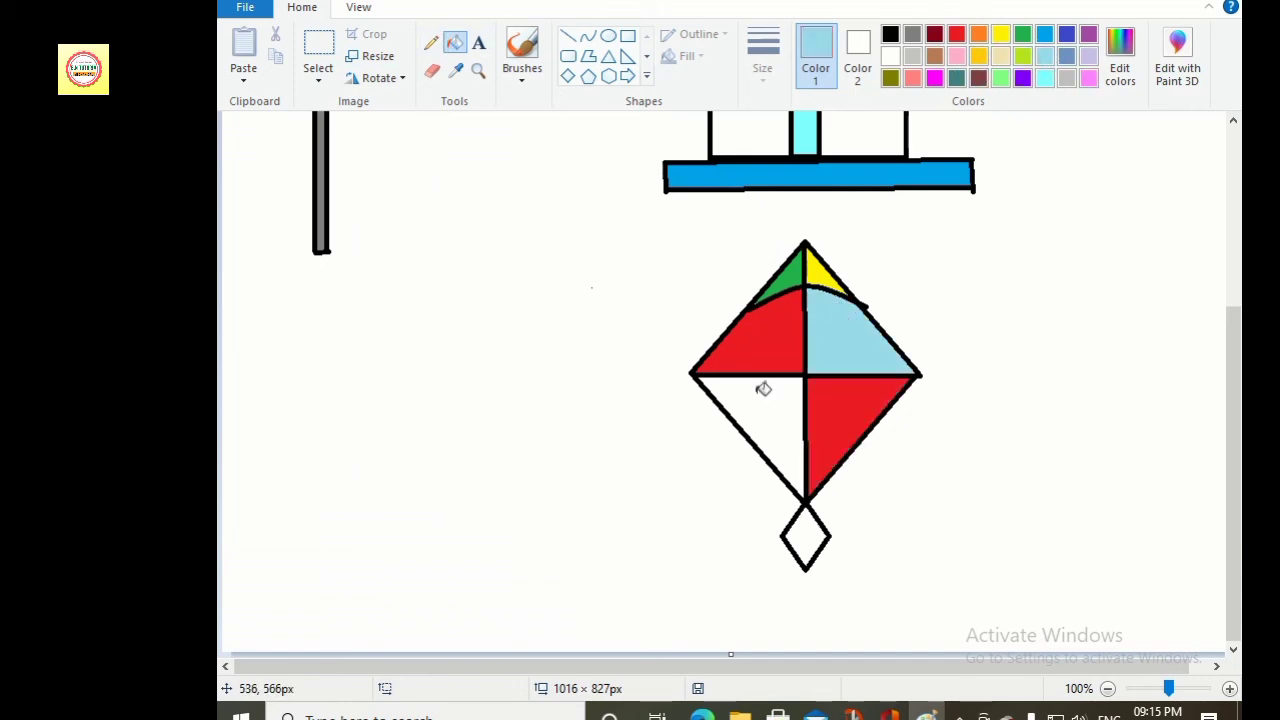
click(760, 411)
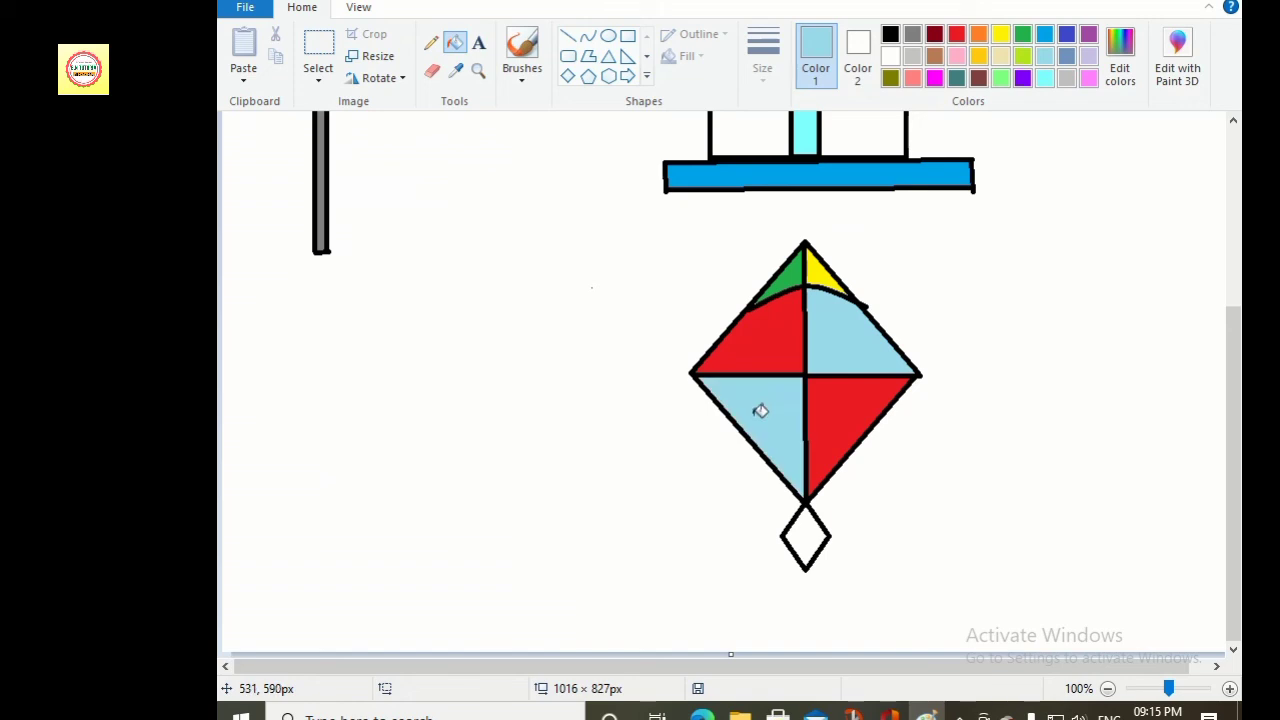
- Fill the small diamond below the kite with light pinkish violet and the house's walls with salmon pink
click(1089, 79)
click(815, 550)
scroll(815, 540, up, 3)
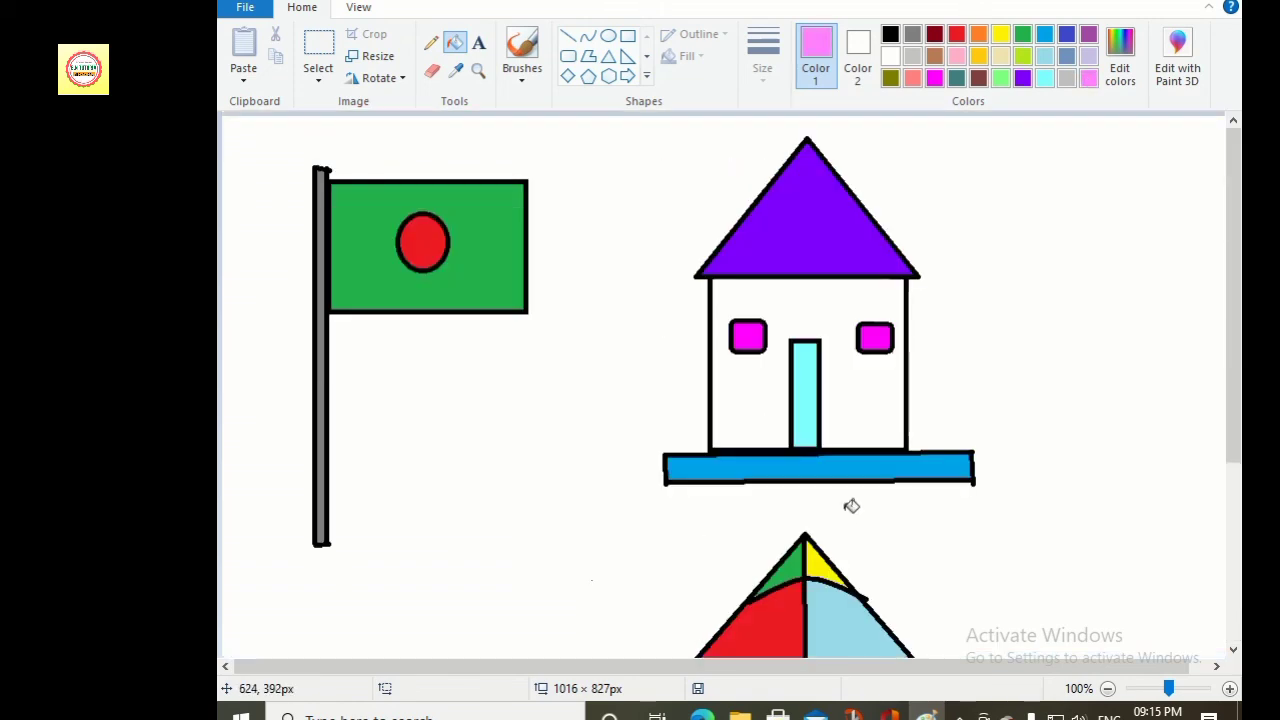
scroll(848, 506, down, 3)
scroll(860, 489, up, 3)
scroll(1040, 360, down, 3)
scroll(1040, 360, up, 3)
click(914, 78)
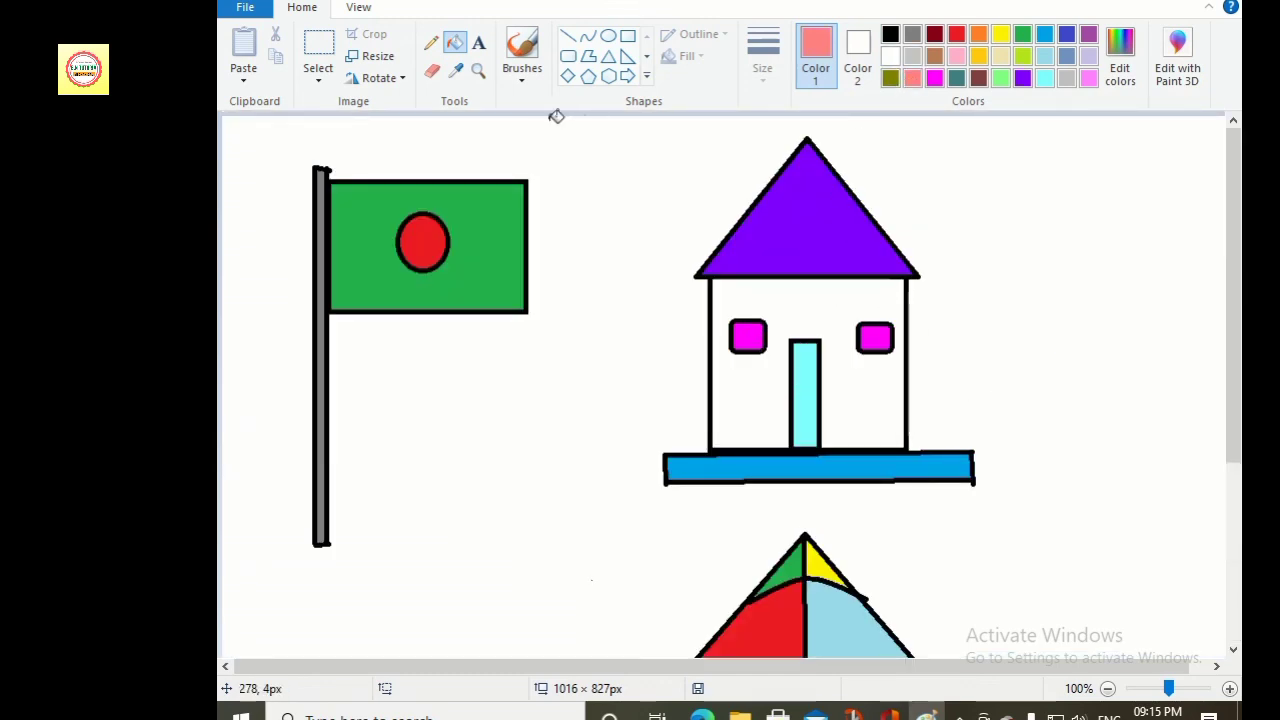
click(818, 286)
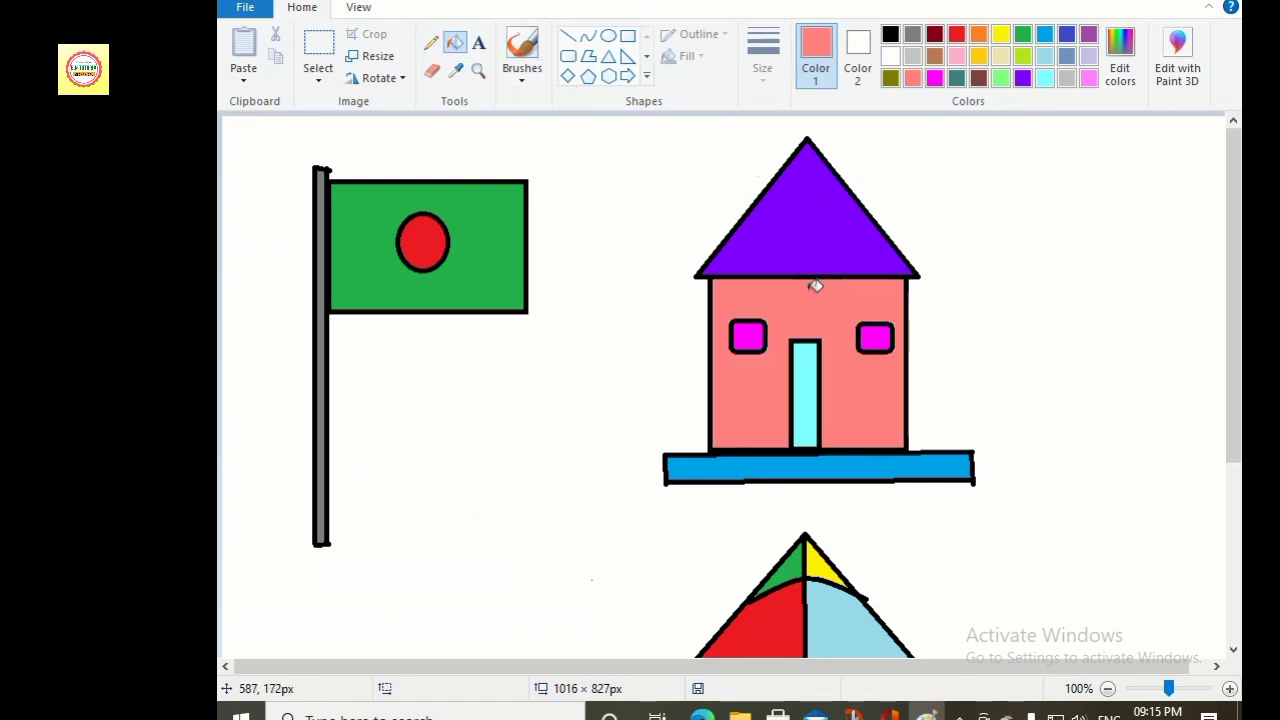
click(479, 42)
scroll(677, 406, down, 3)
scroll(709, 370, up, 3)
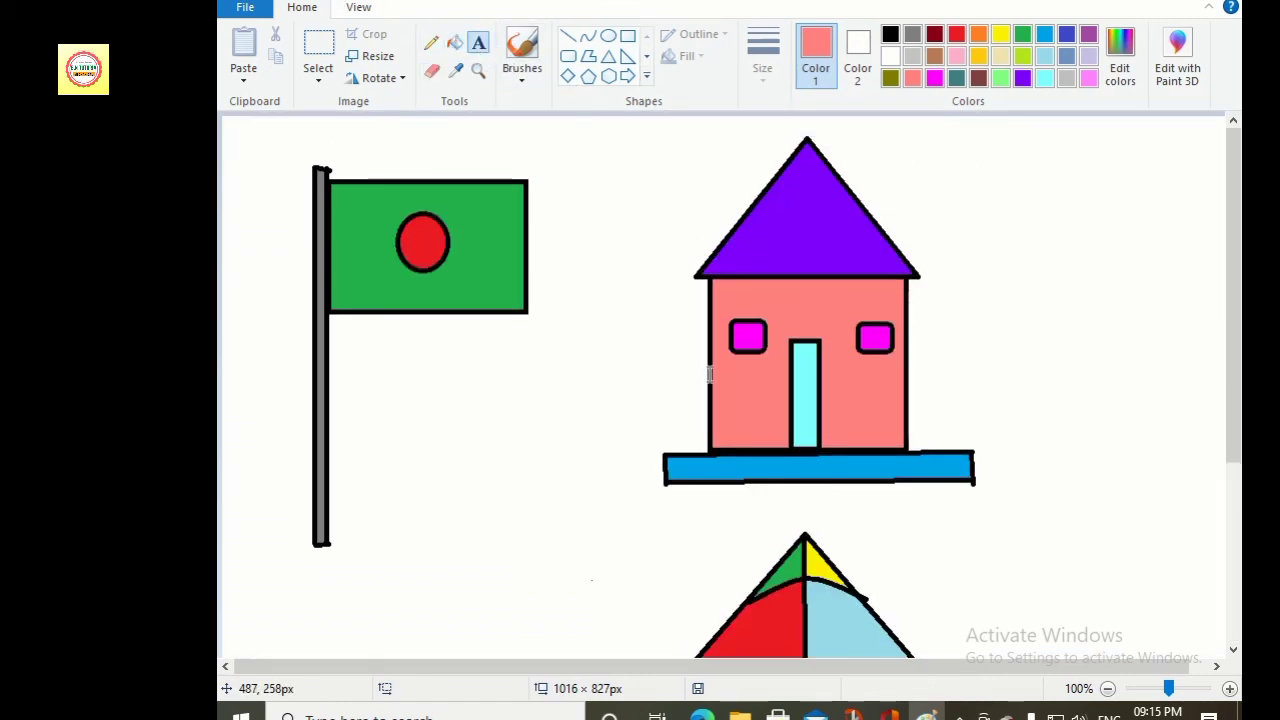
scroll(560, 305, down, 3)
scroll(586, 280, up, 3)
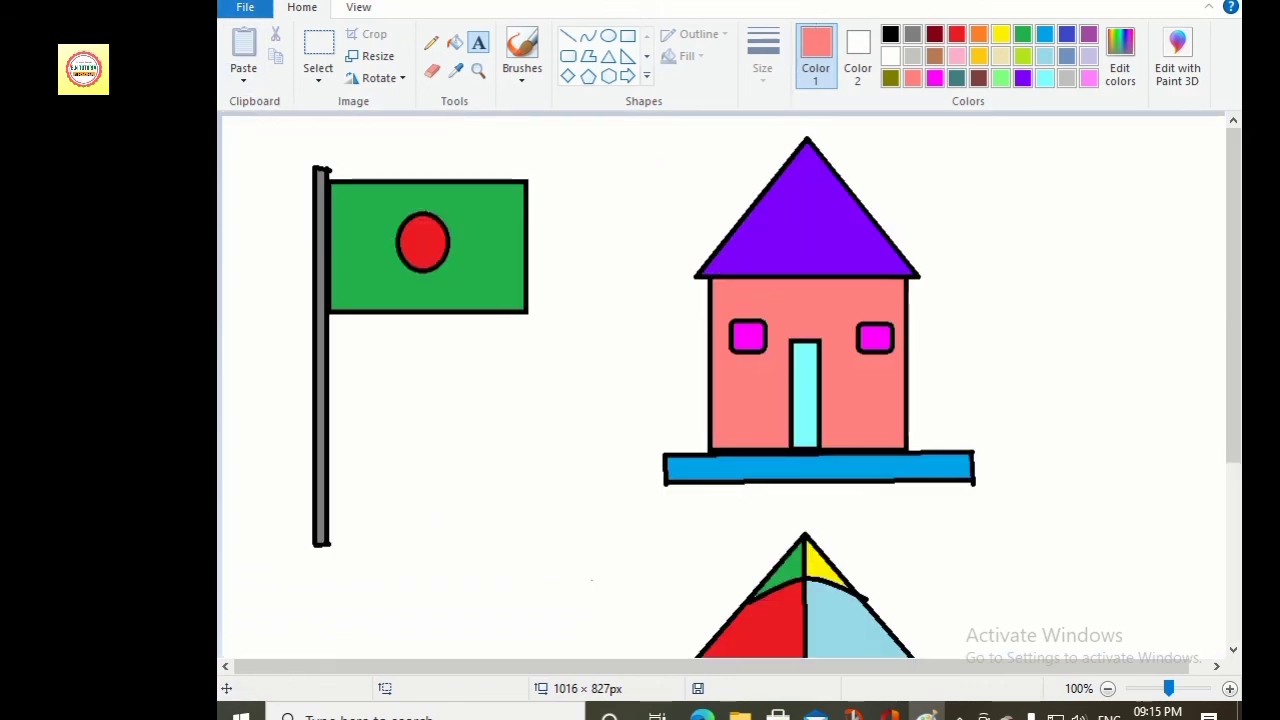
- Save the drawing on drive F: as a PNG named ghor,potaka,ghuri and close Paint
click(245, 8)
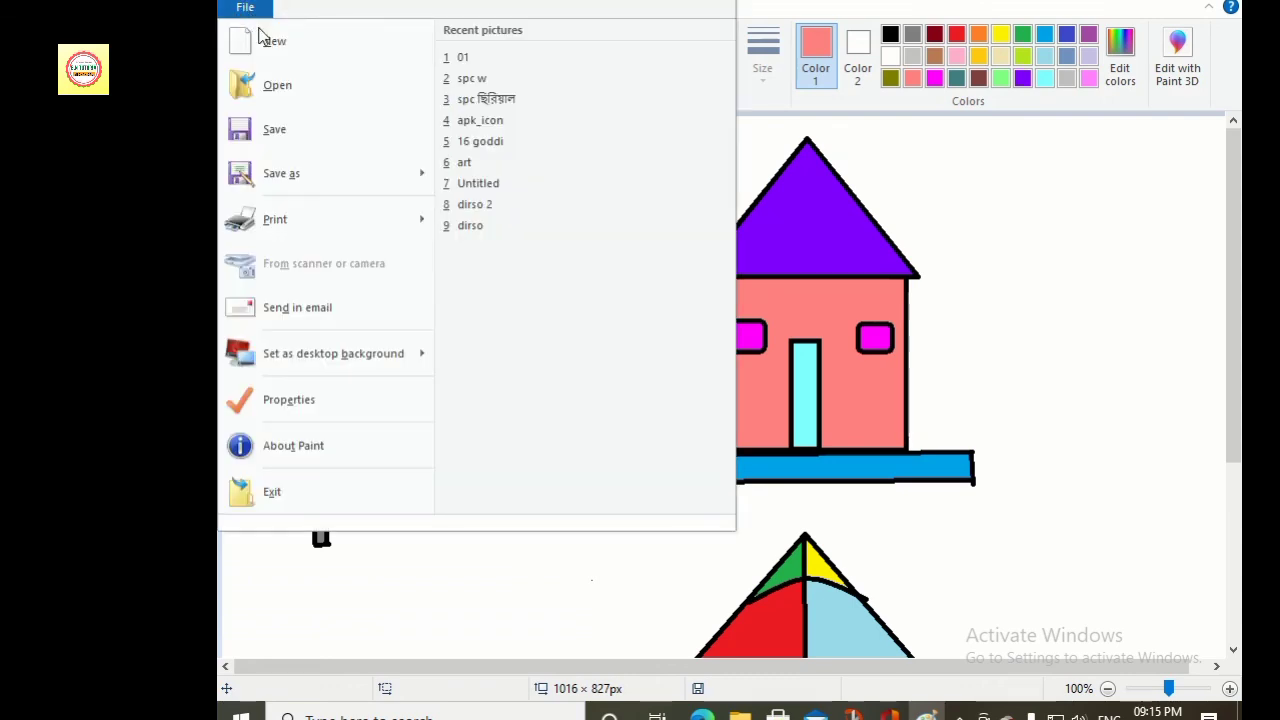
click(266, 130)
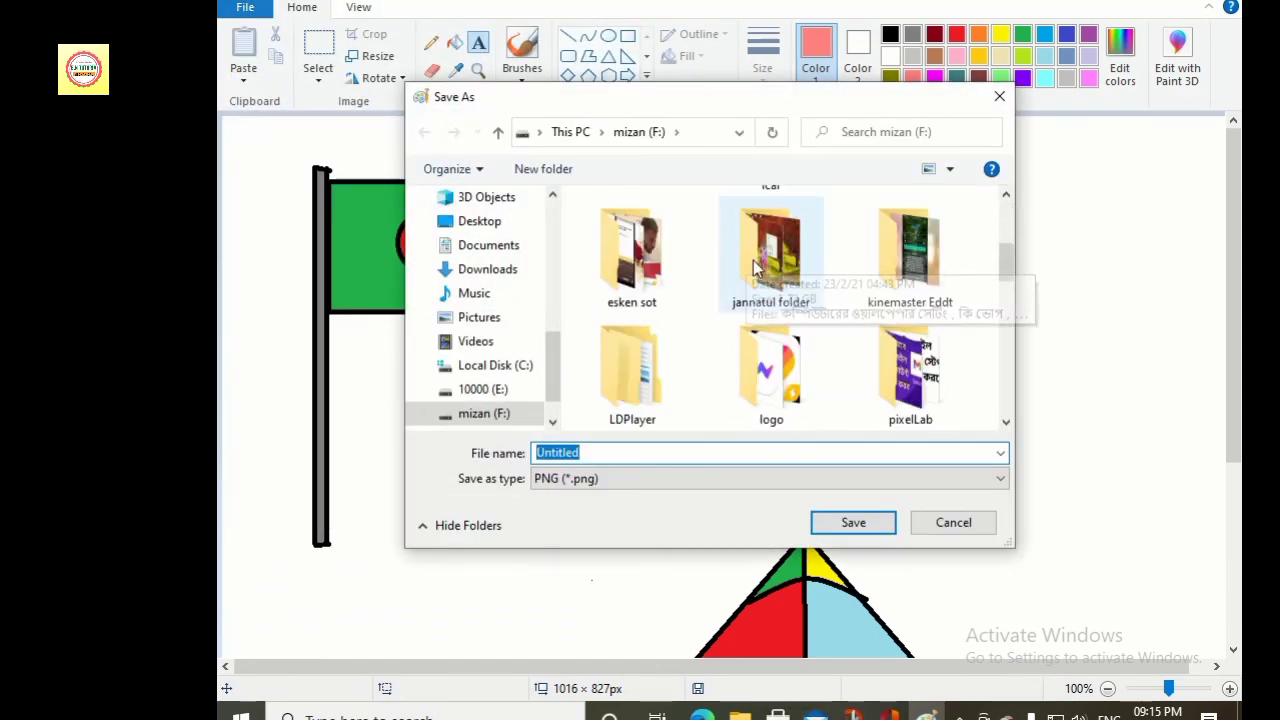
scroll(757, 268, down, 5)
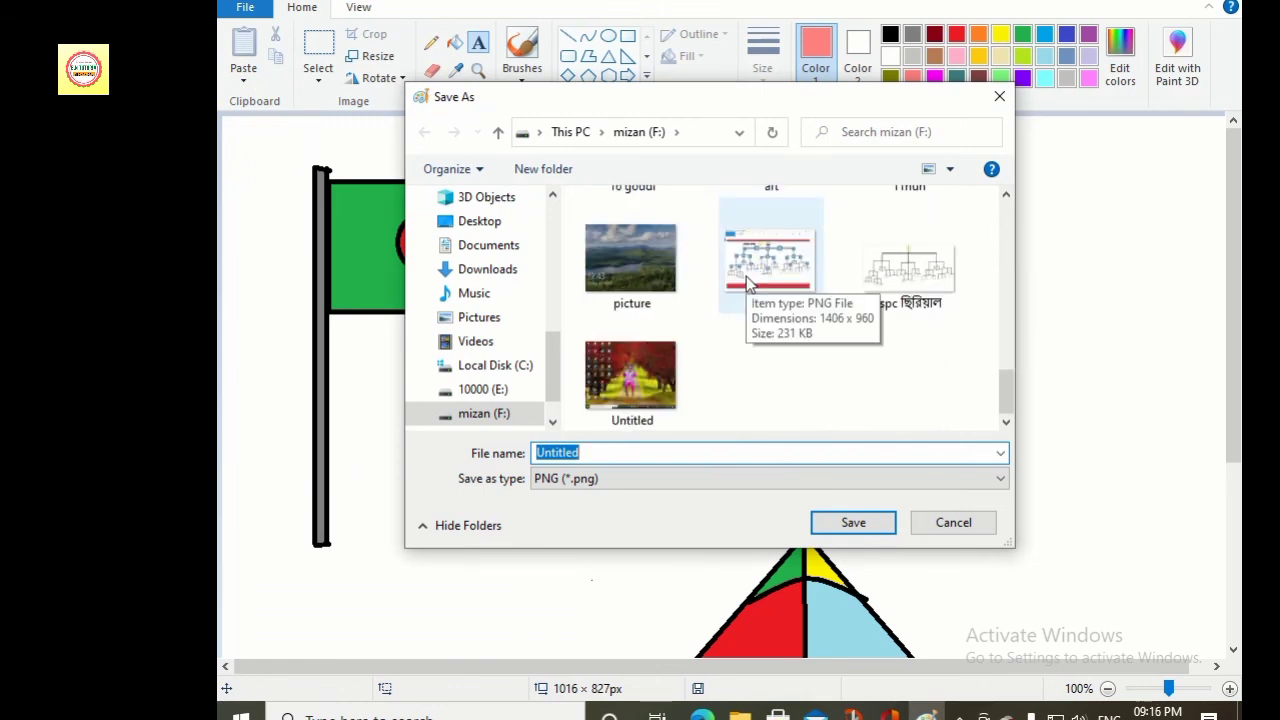
key(BackSpace)
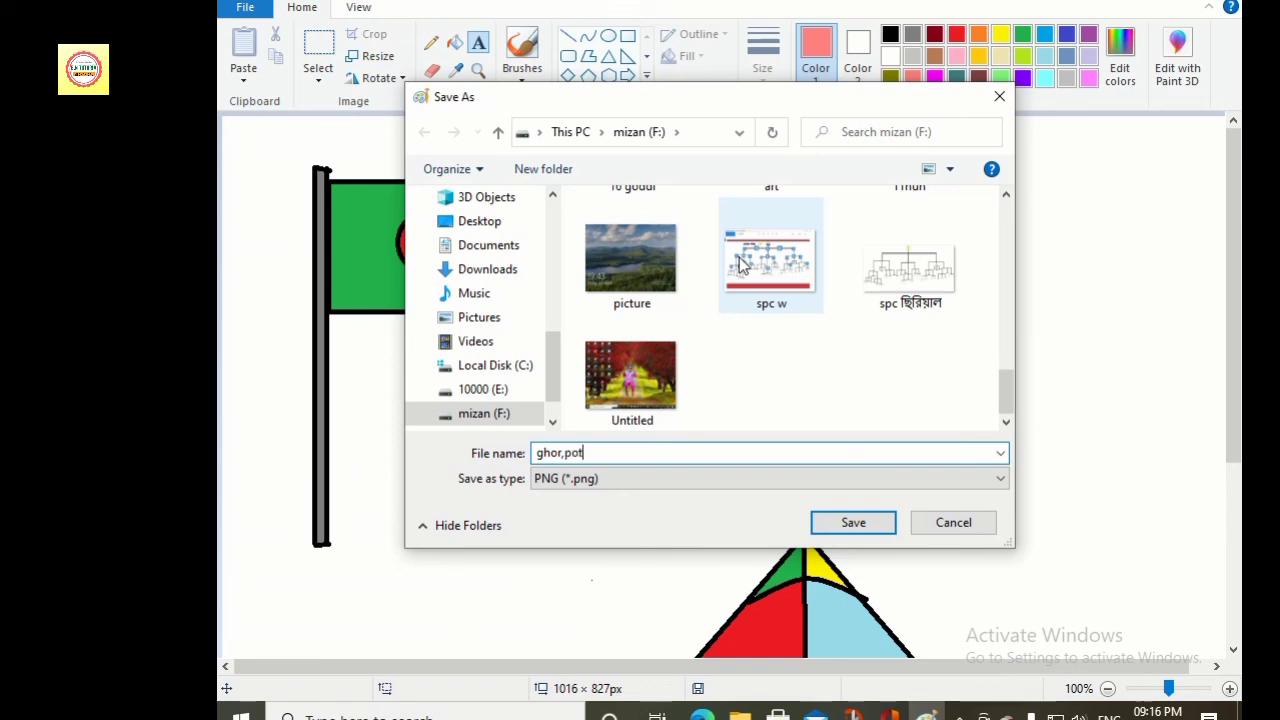
text(ka,ghuri)
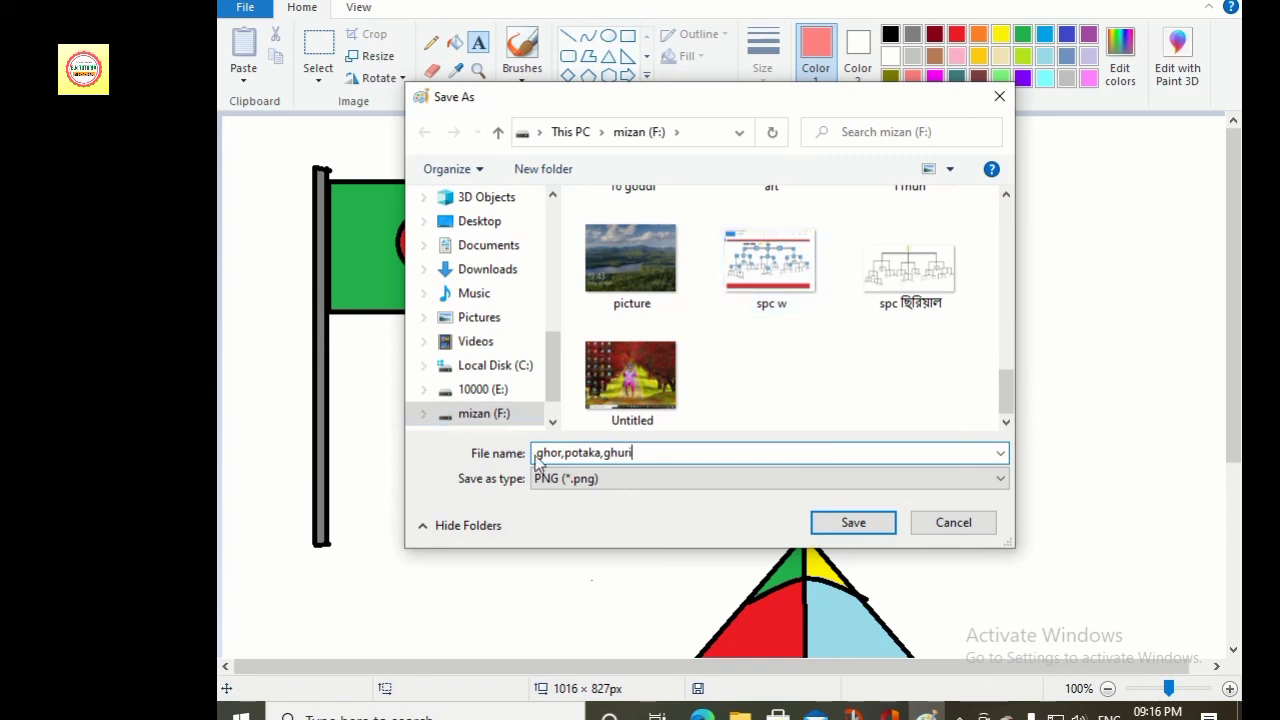
click(851, 525)
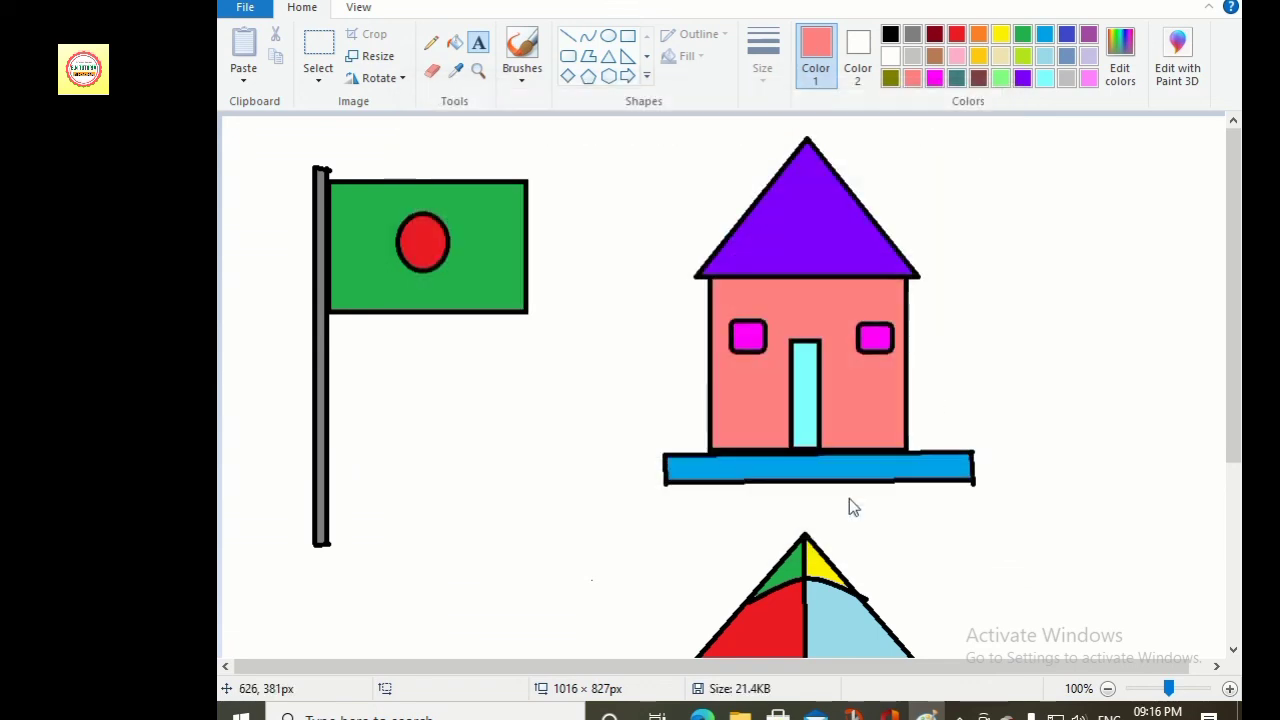
click(1220, 0)
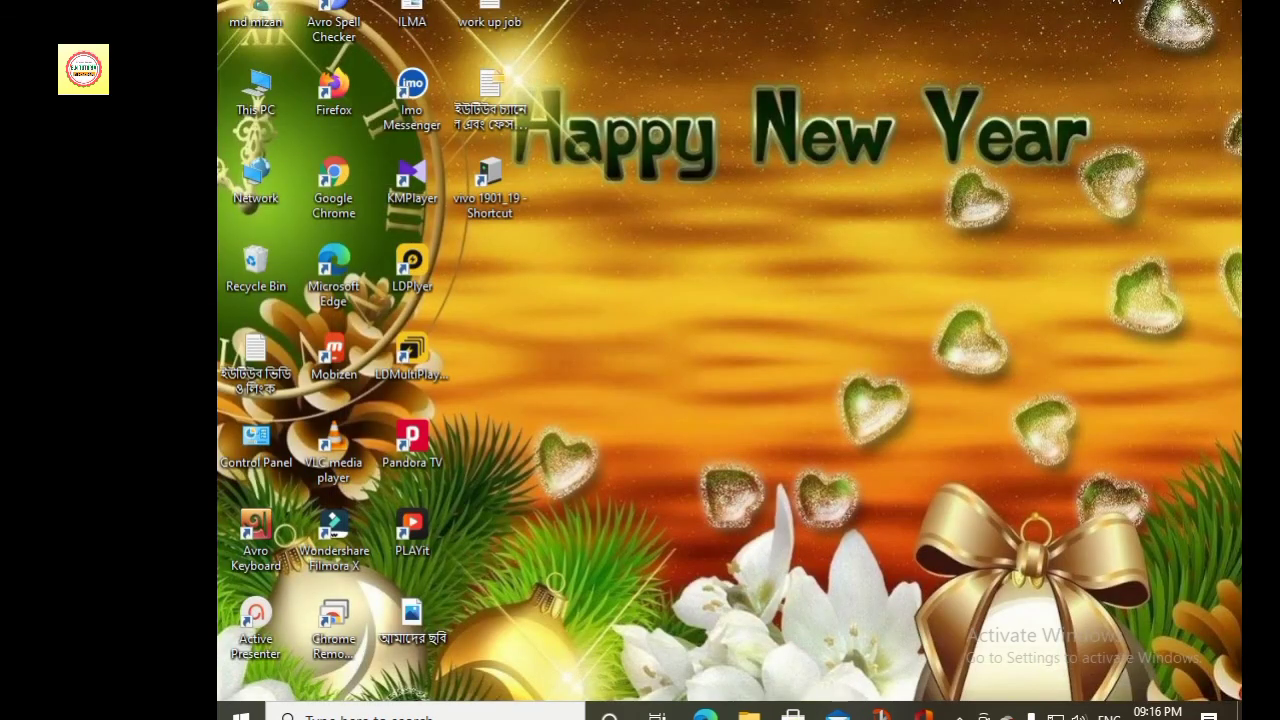
- Switch to File Explorer and look through drive F: for the saved picture ghor,potaka,ghuri
click(749, 714)
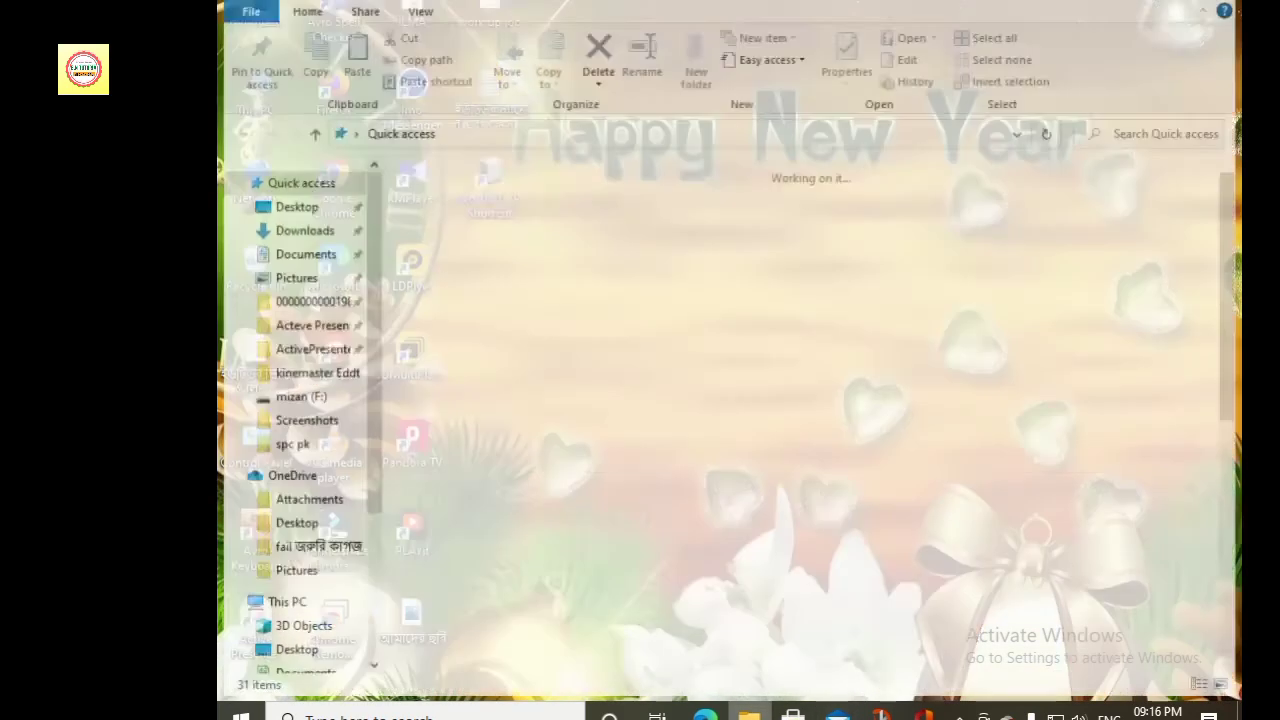
scroll(350, 590, down, 3)
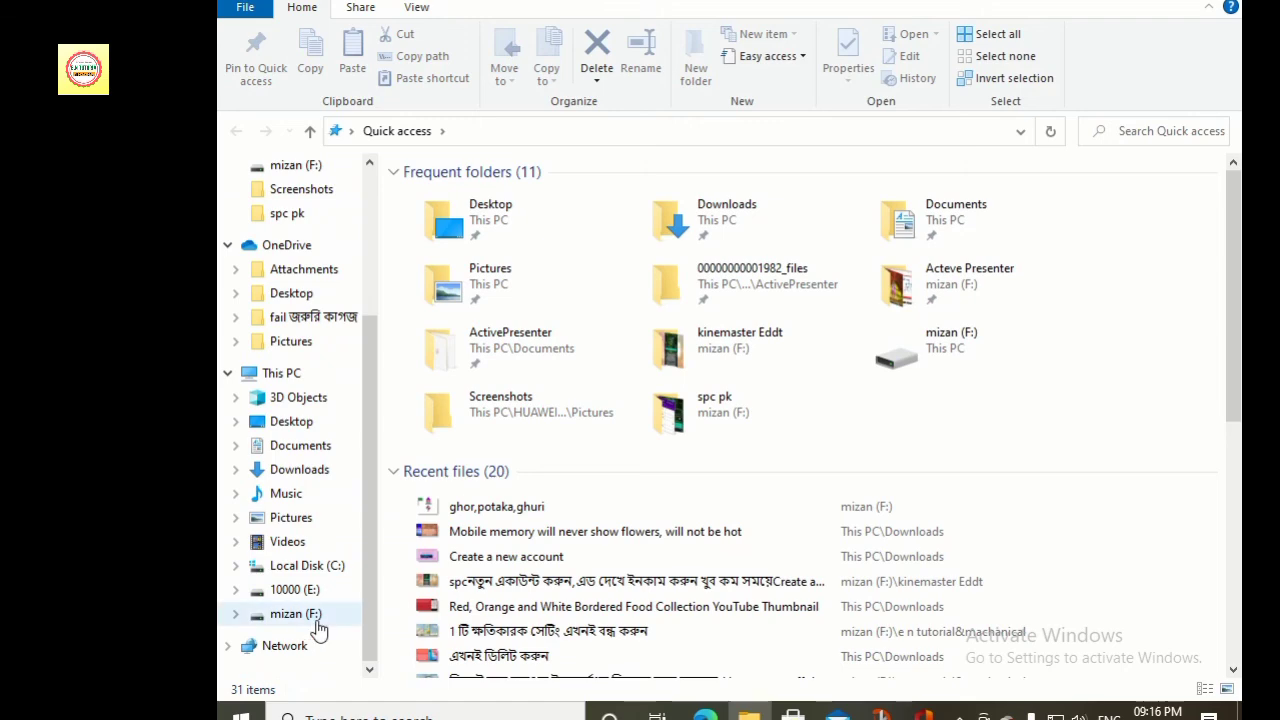
click(300, 614)
scroll(700, 500, down, 5)
scroll(700, 500, up, 1)
scroll(700, 490, down, 1)
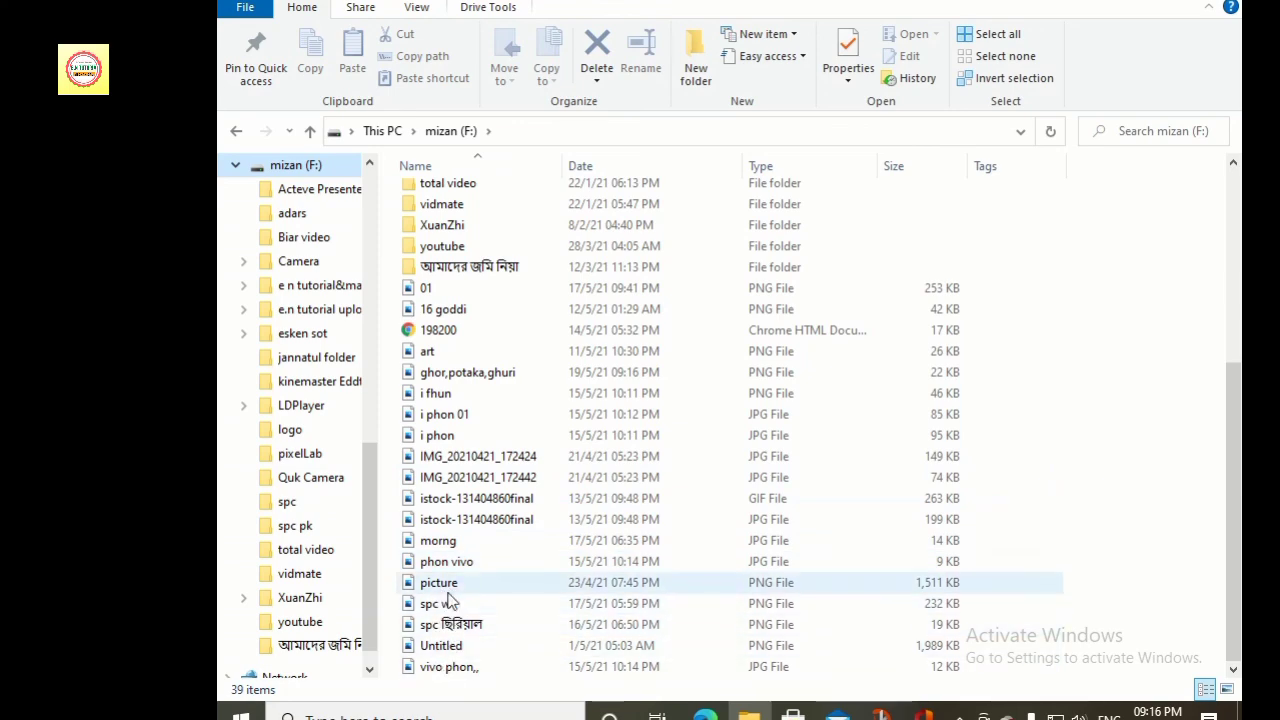
scroll(572, 470, up, 5)
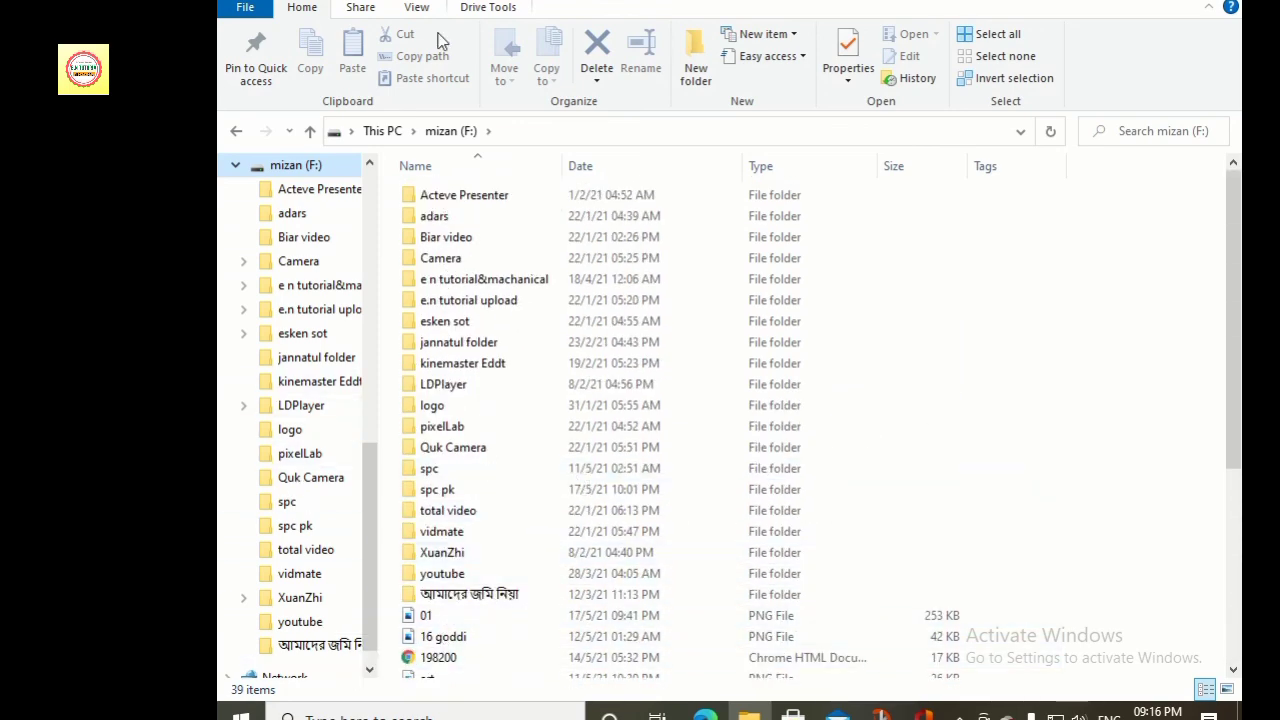
- Open the saved picture ghor,potaka,ghuri from drive F: and compare it with the neighbouring earlier drawings
scroll(490, 535, down, 5)
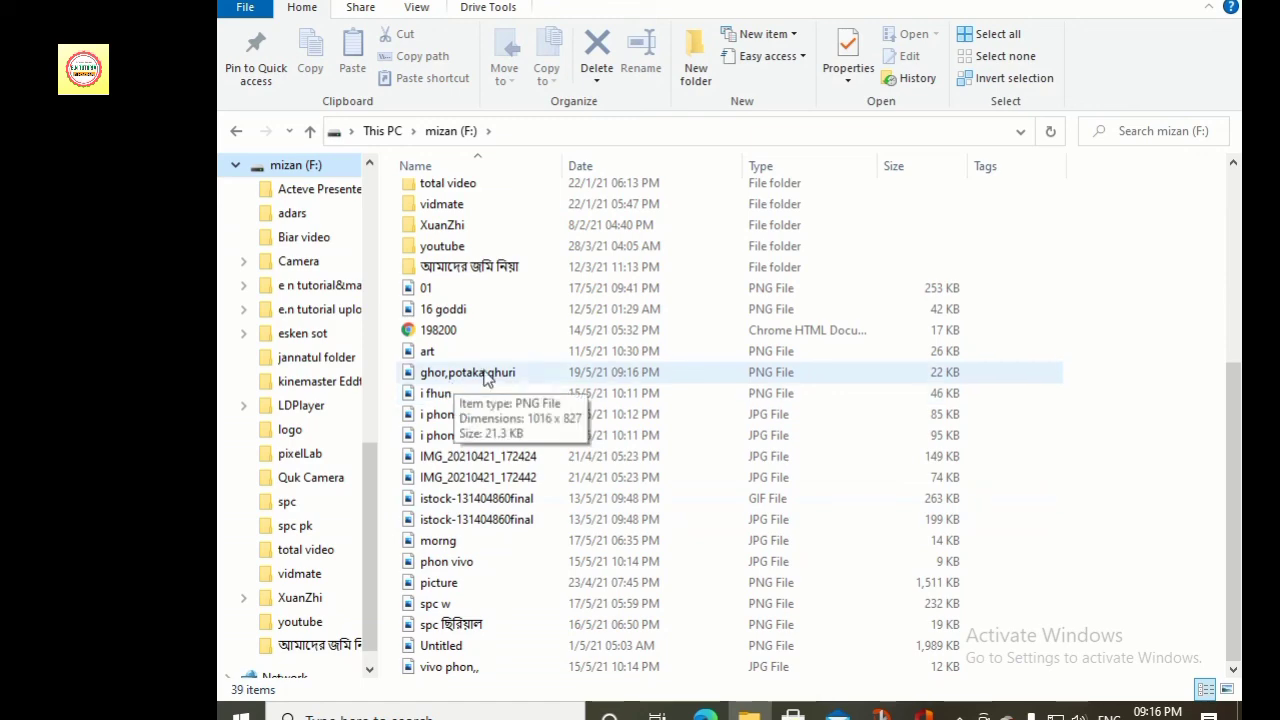
double_click(535, 376)
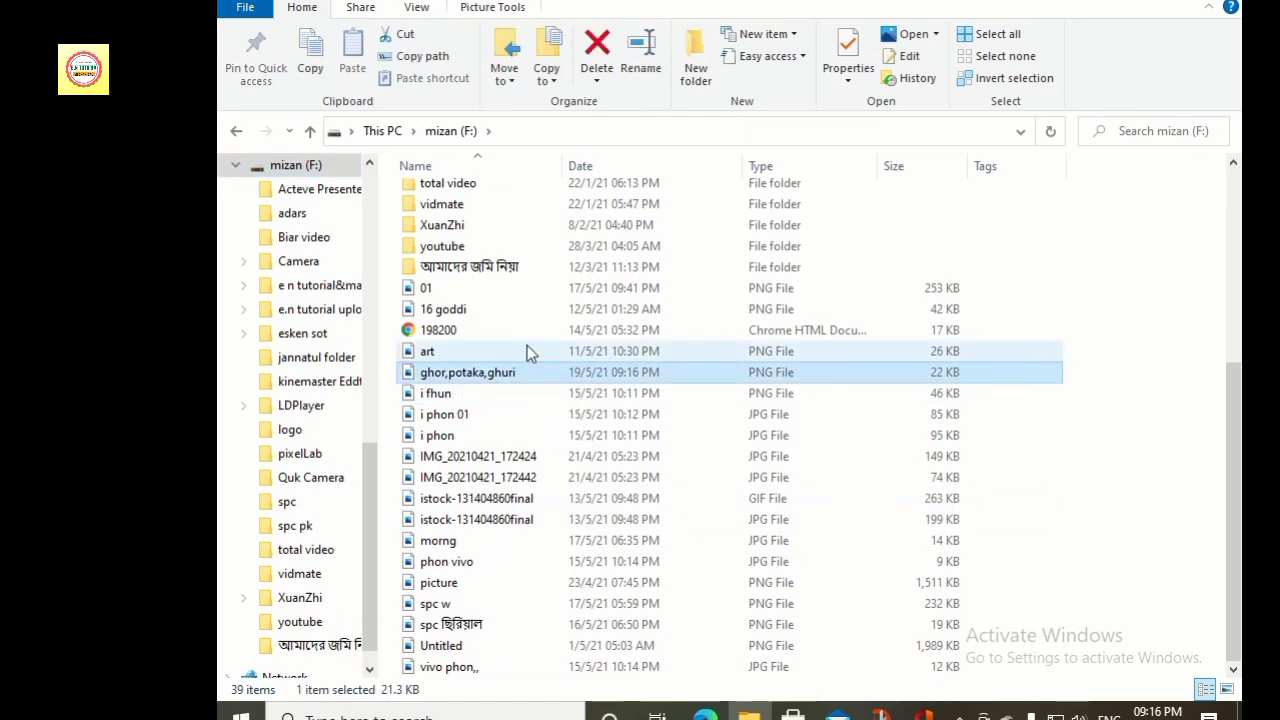
scroll(710, 320, down, 1)
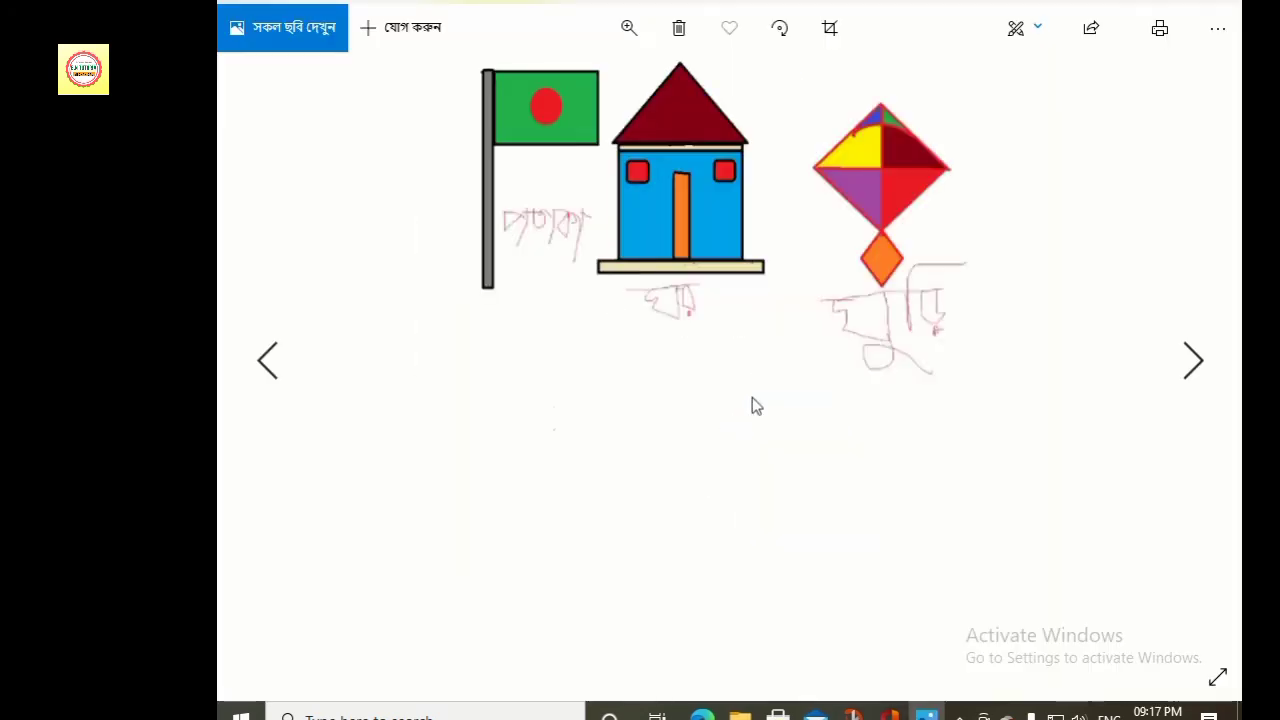
right_click(752, 403)
click(730, 401)
scroll(733, 400, down, 1)
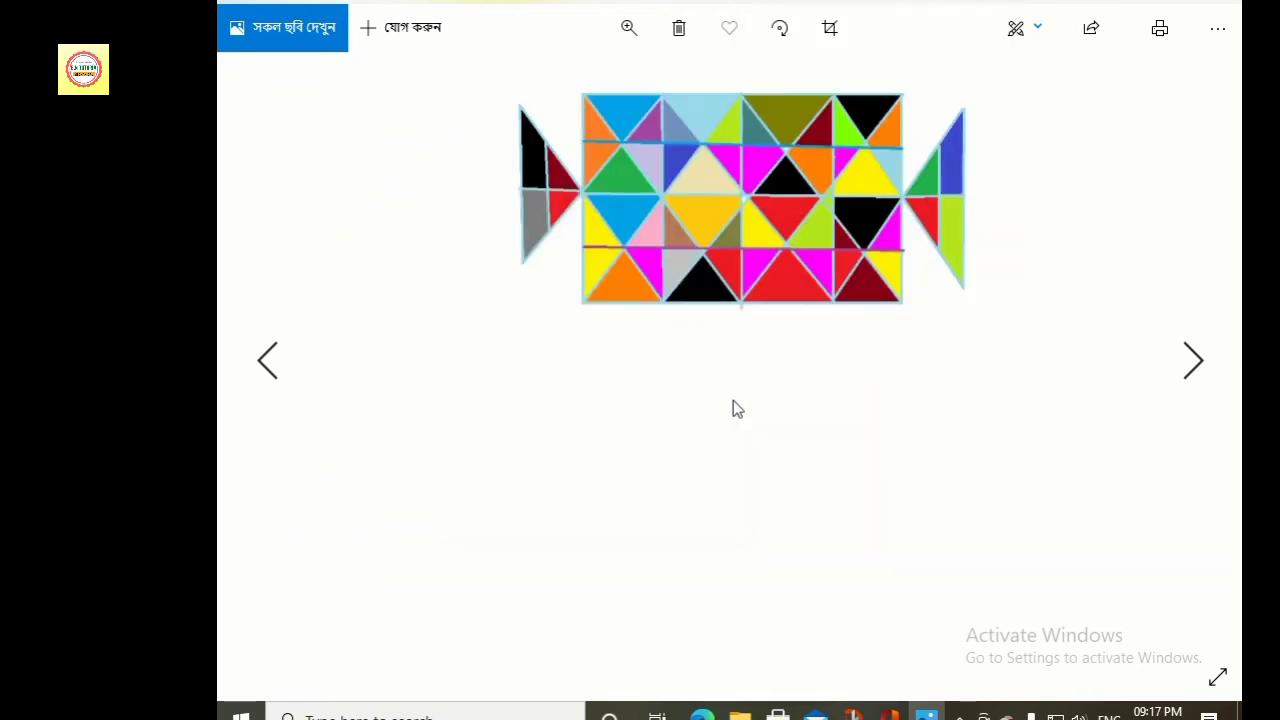
scroll(753, 391, up, 1)
scroll(756, 400, down, 1)
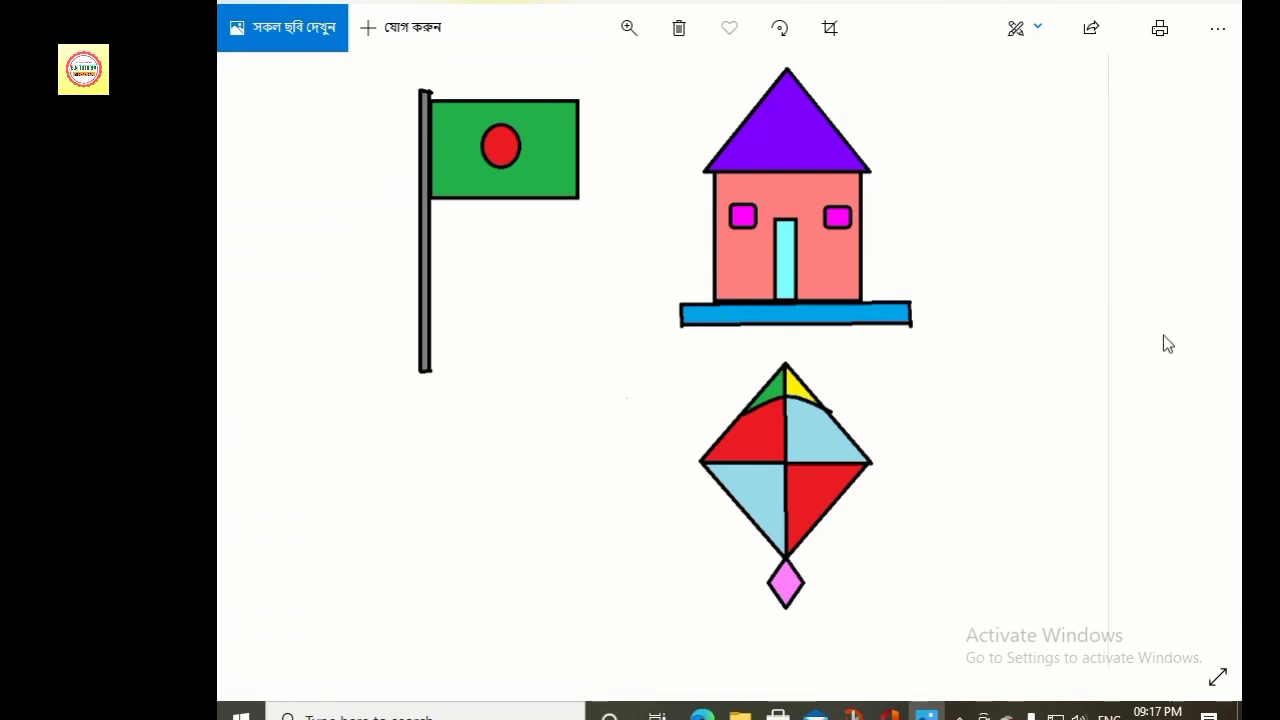
- Browse forward through the pictures that follow the saved drawing on drive F:
click(1195, 364)
click(1193, 366)
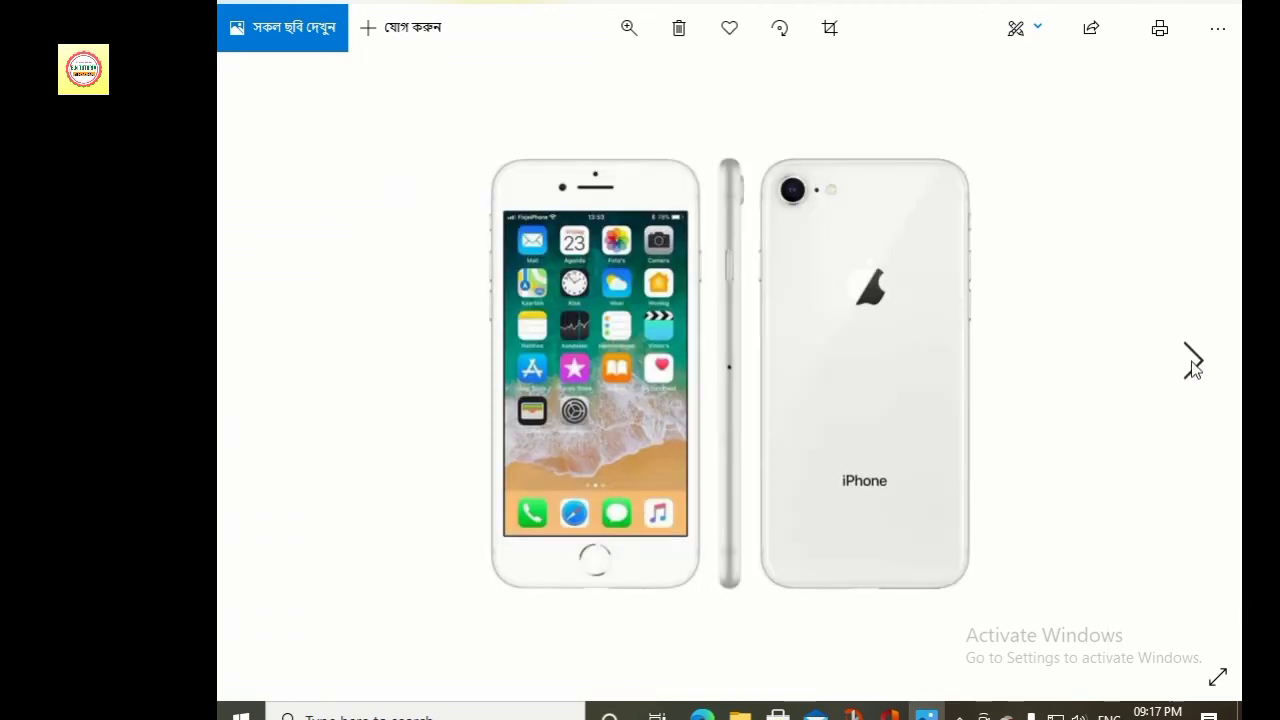
click(1193, 366)
click(1193, 366)
click(1193, 366)
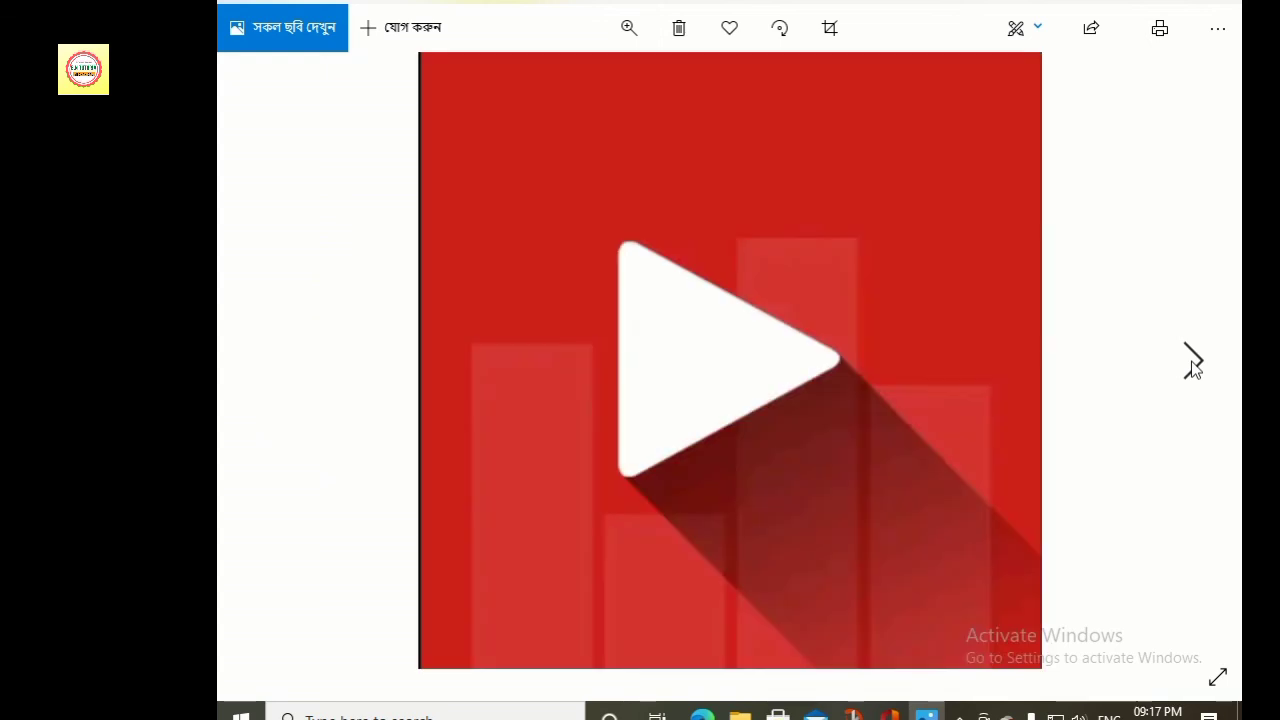
click(1194, 368)
- Browse back past the saved drawing to the earlier pictures in the folder
key(Left)
key(Left)
key(Left)
key(Left)
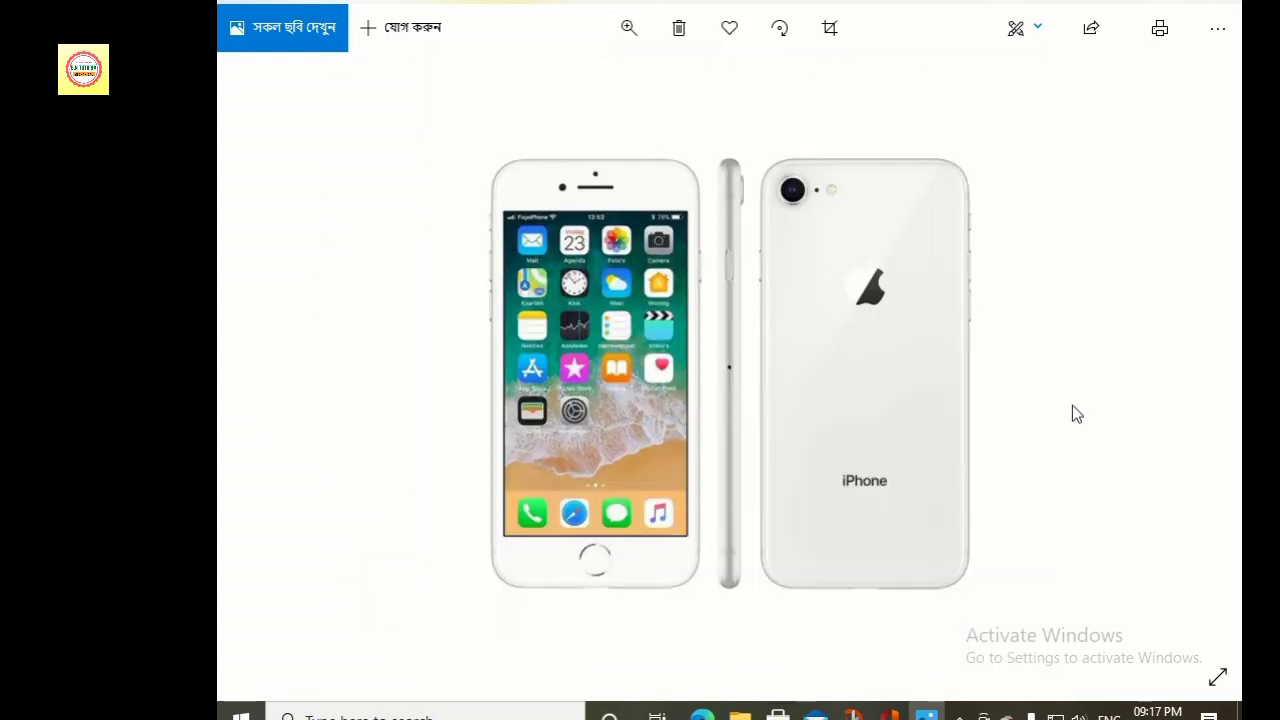
key(Left)
key(Left)
key(Left)
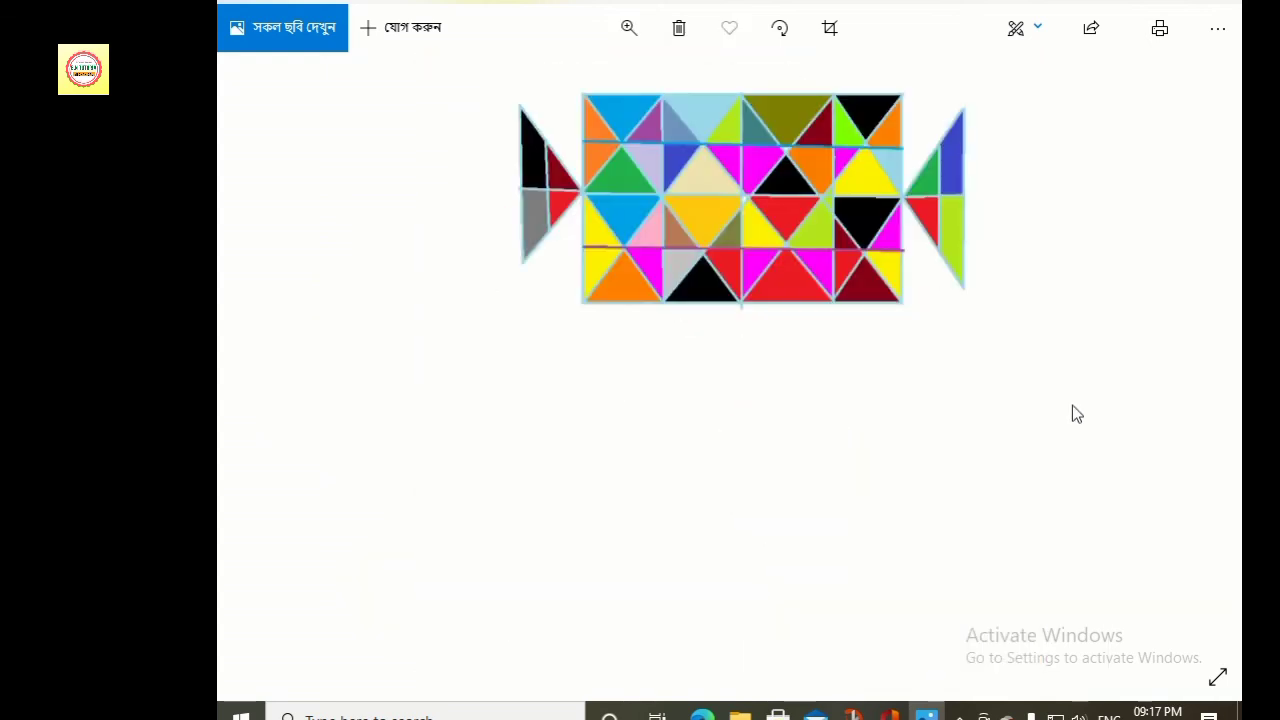
key(Left)
- Look through the folder's pictures again up to the rooster photo, and return to the blue vivo phone picture
key(Right)
key(Right)
key(Right)
key(Right)
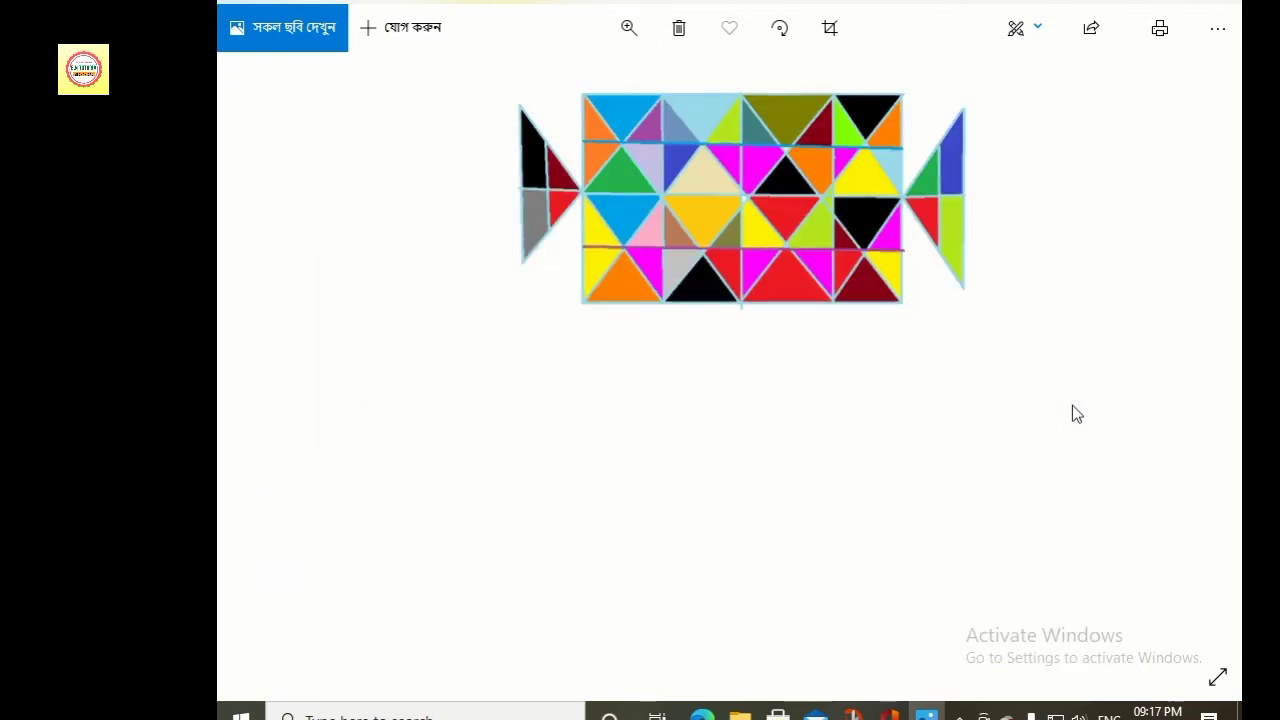
key(Right)
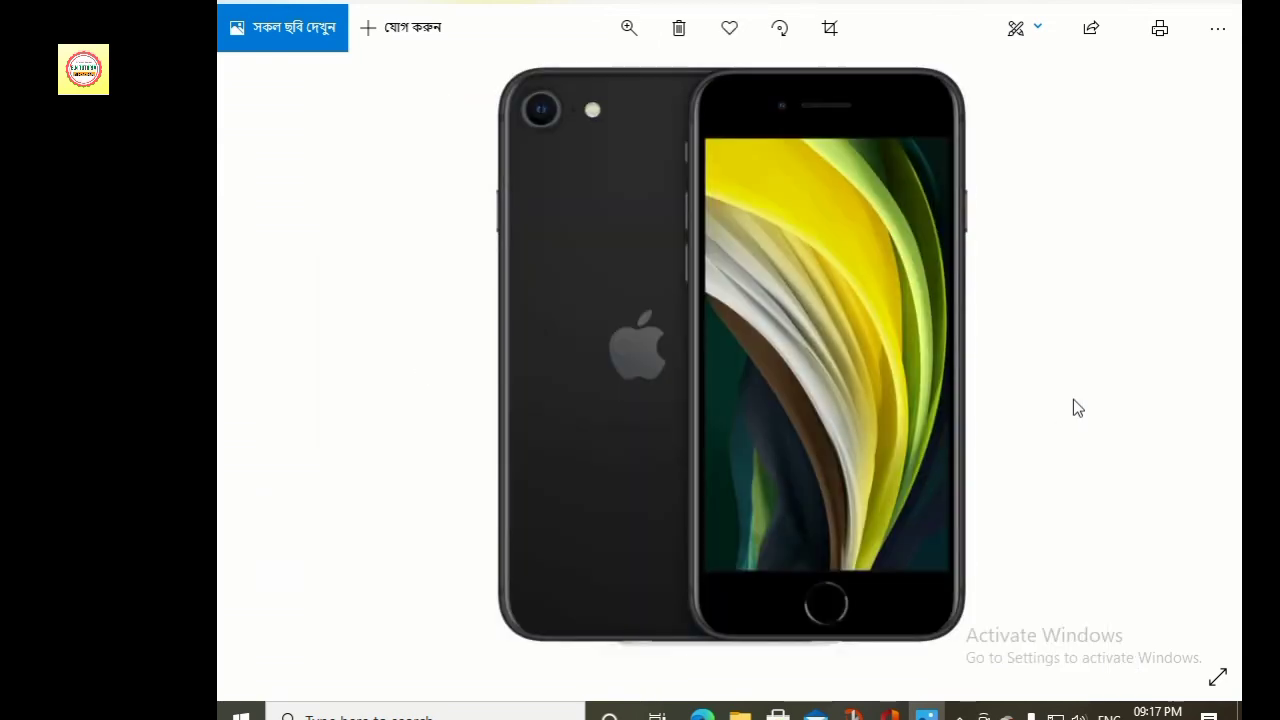
key(Right)
key(Right)
key(Right)
key(Right)
key(Right)
key(Right)
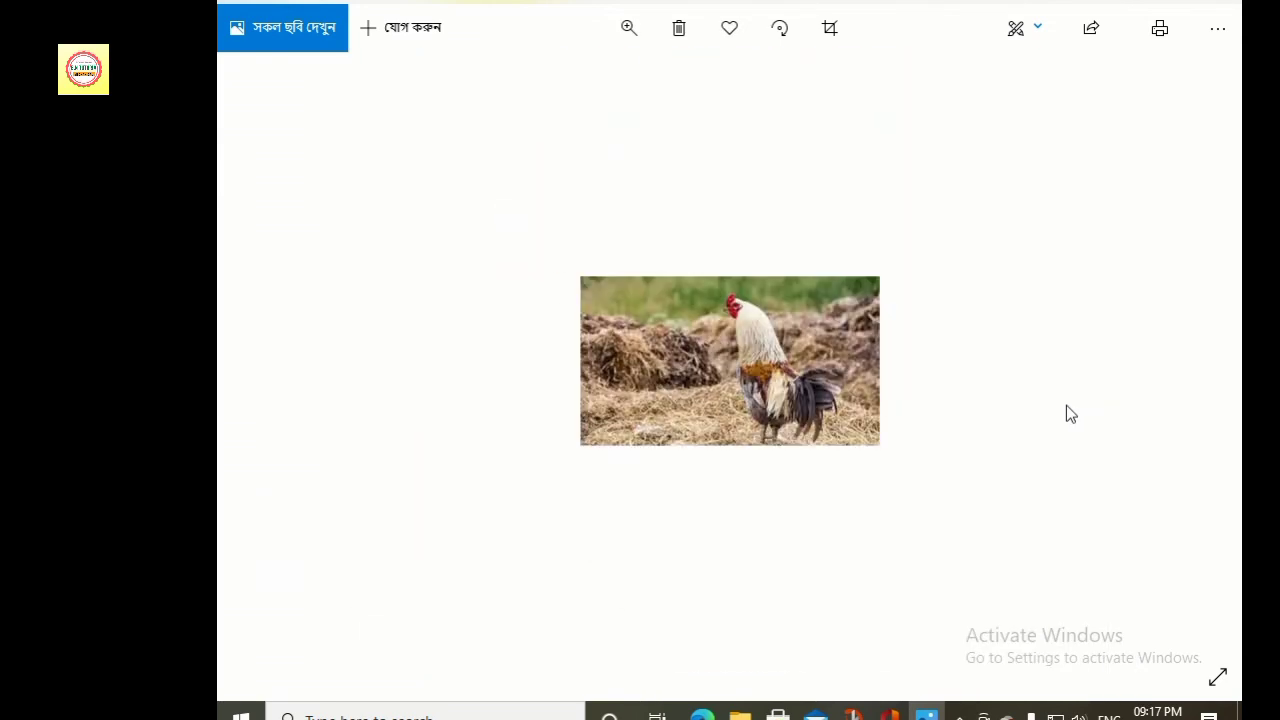
key(Left)
key(Left)
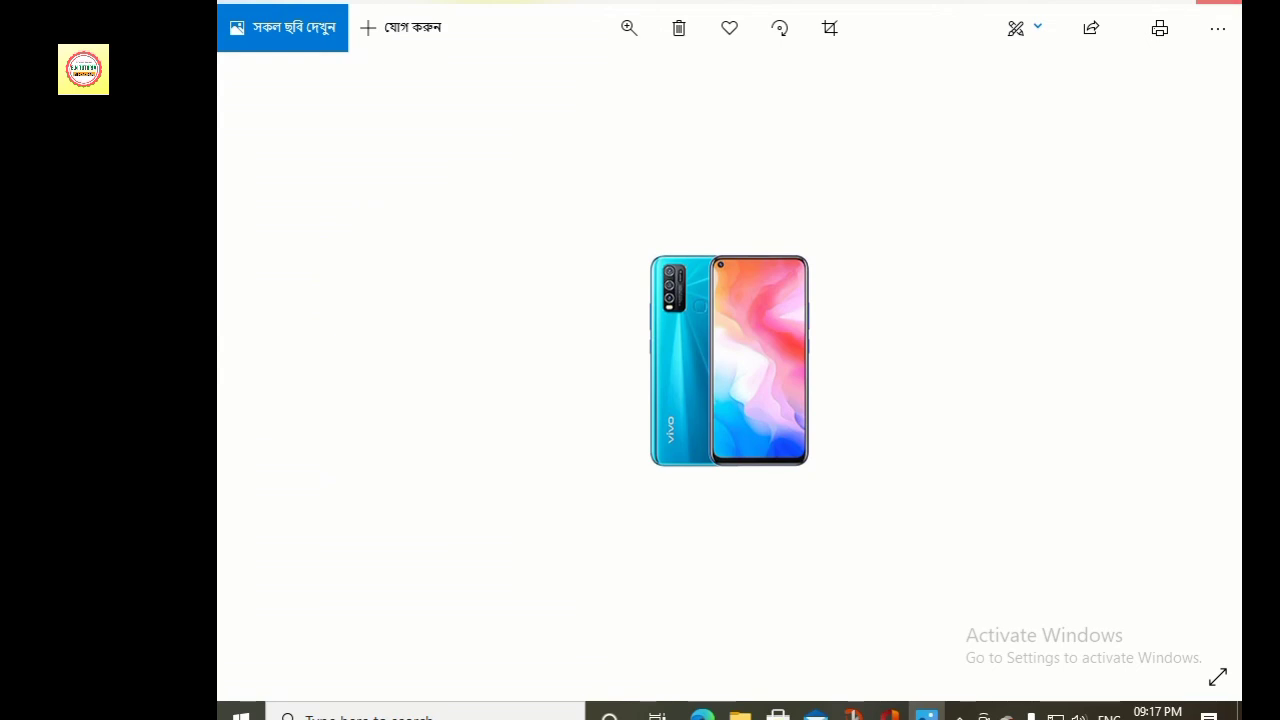
- Close the picture viewer and show the desktop
click(1220, 2)
scroll(850, 559, up, 10)
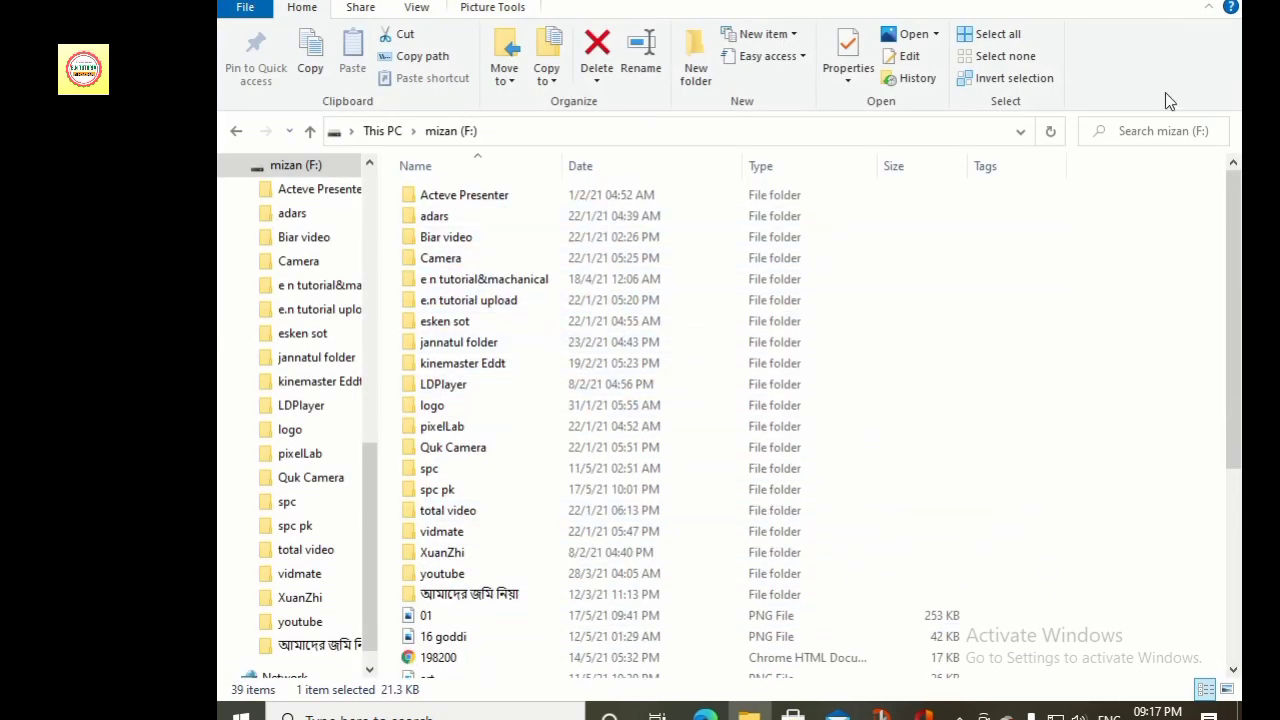
key(super+d)
- Refresh the desktop several times
right_click(806, 44)
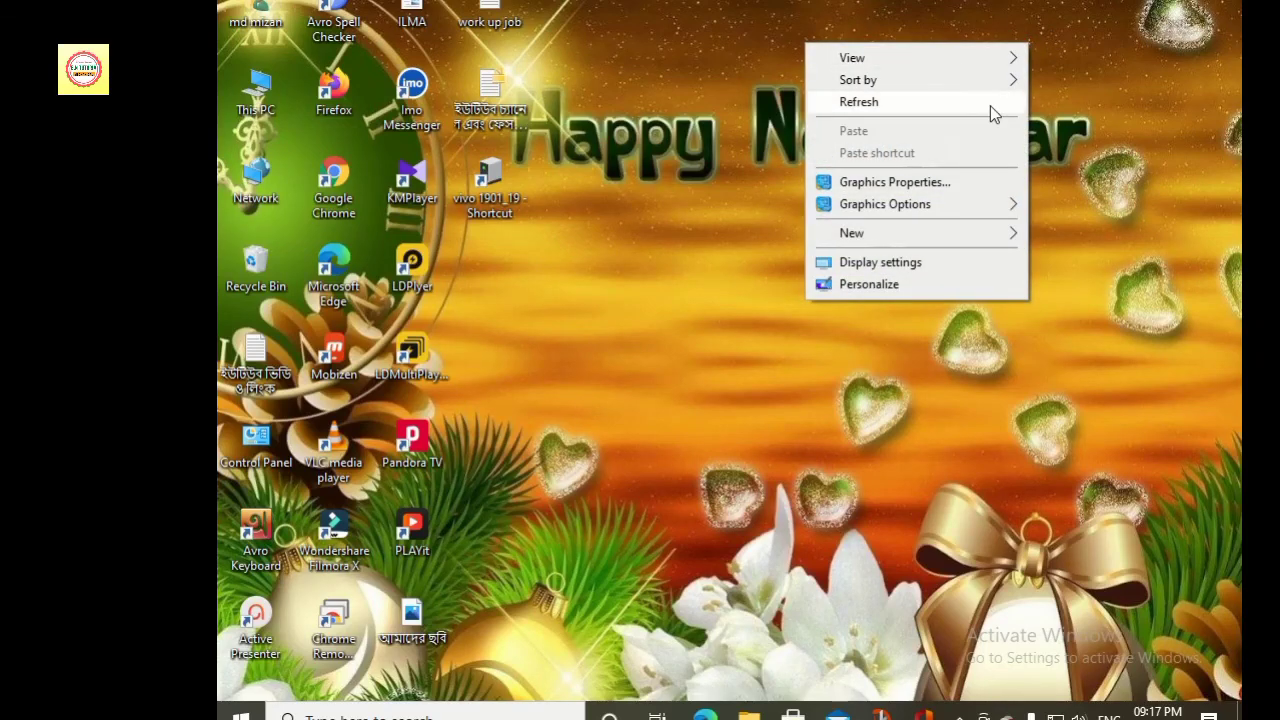
right_click(1038, 48)
right_click(1038, 48)
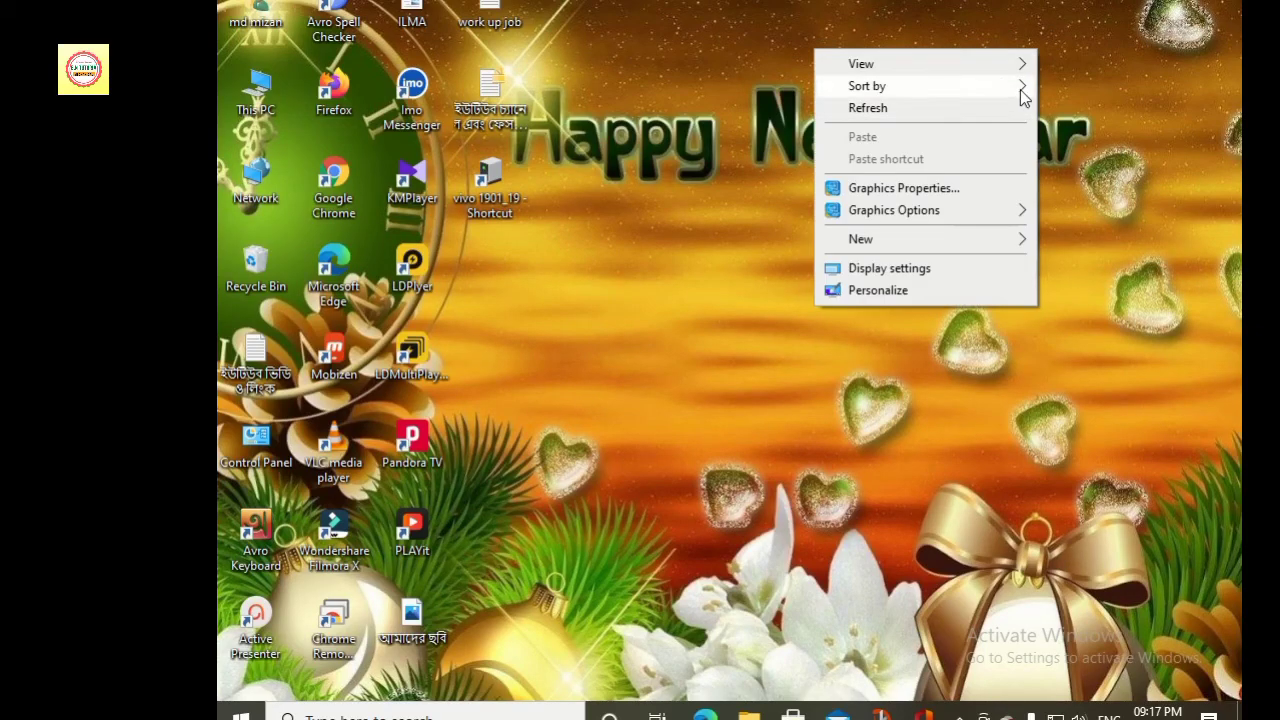
right_click(1012, 112)
click(976, 158)
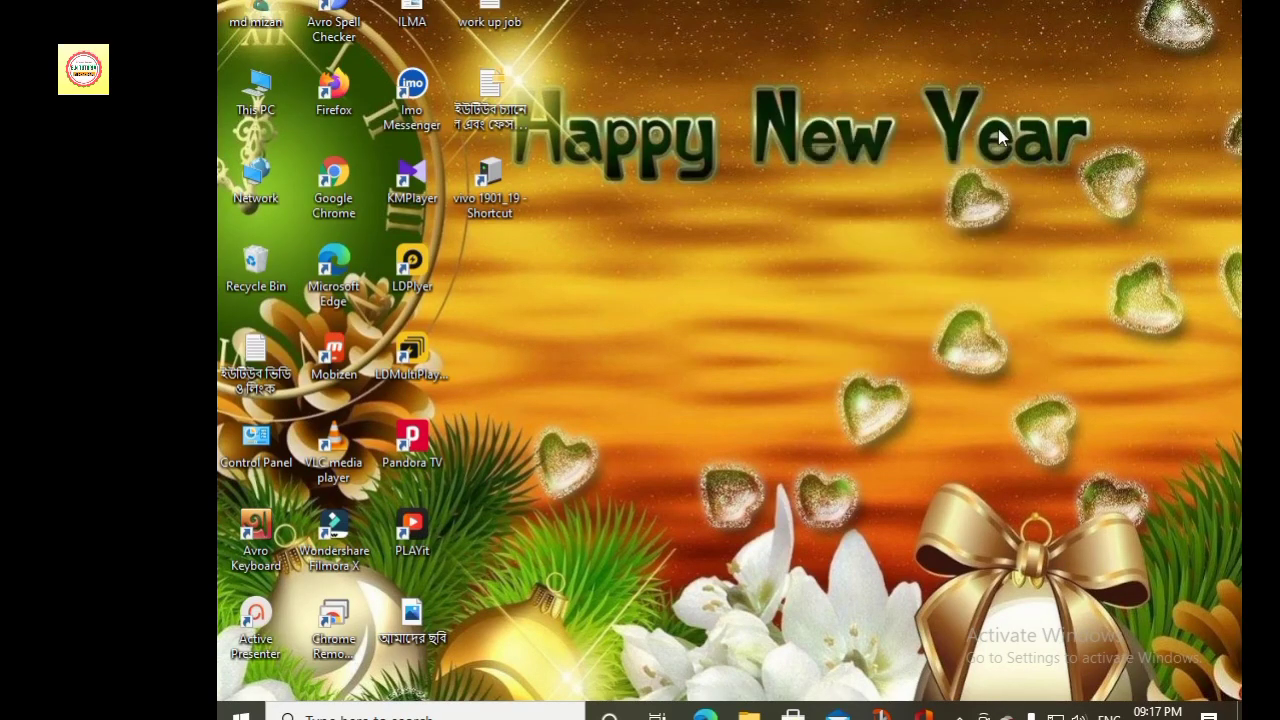
right_click(1000, 137)
click(983, 194)
right_click(975, 142)
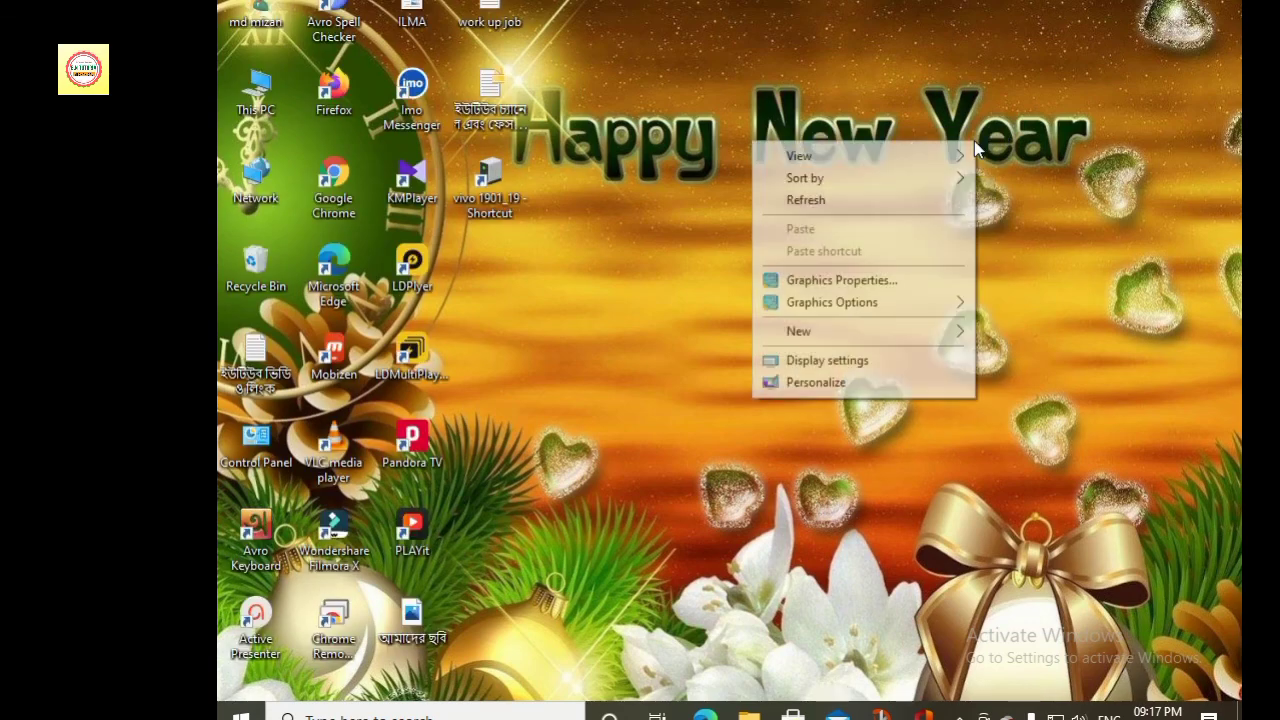
click(952, 202)
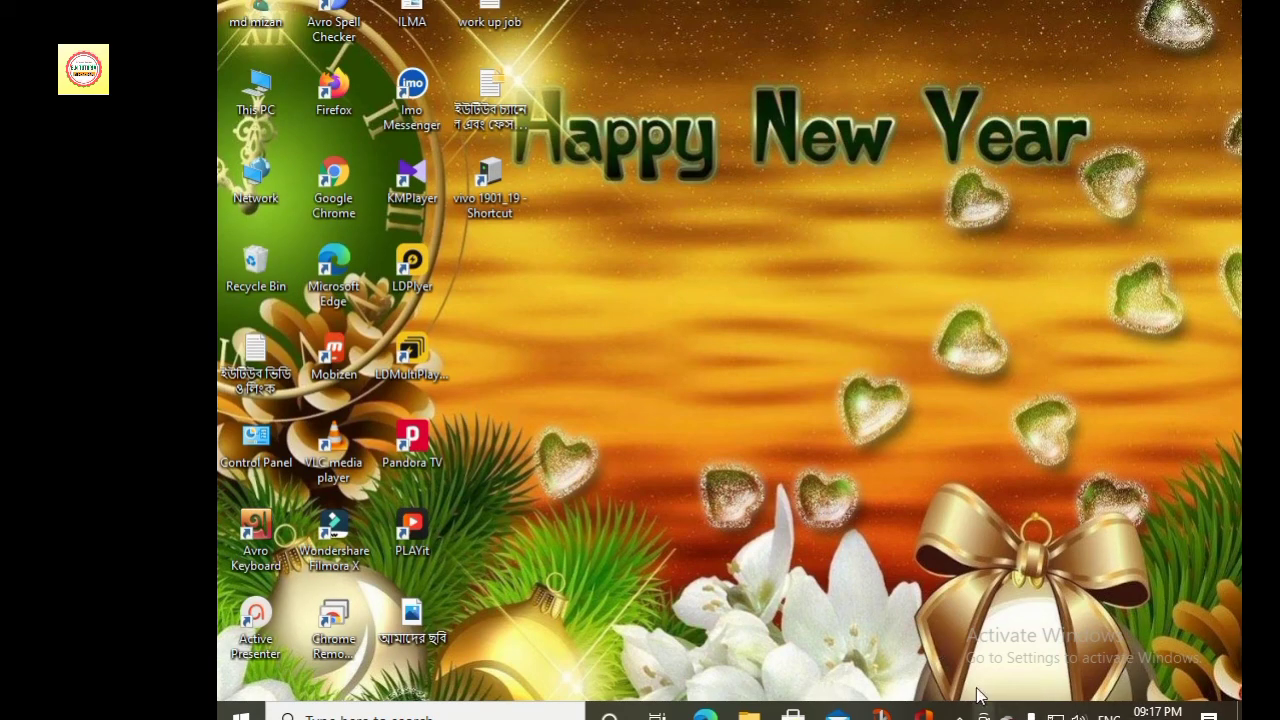
click(959, 716)
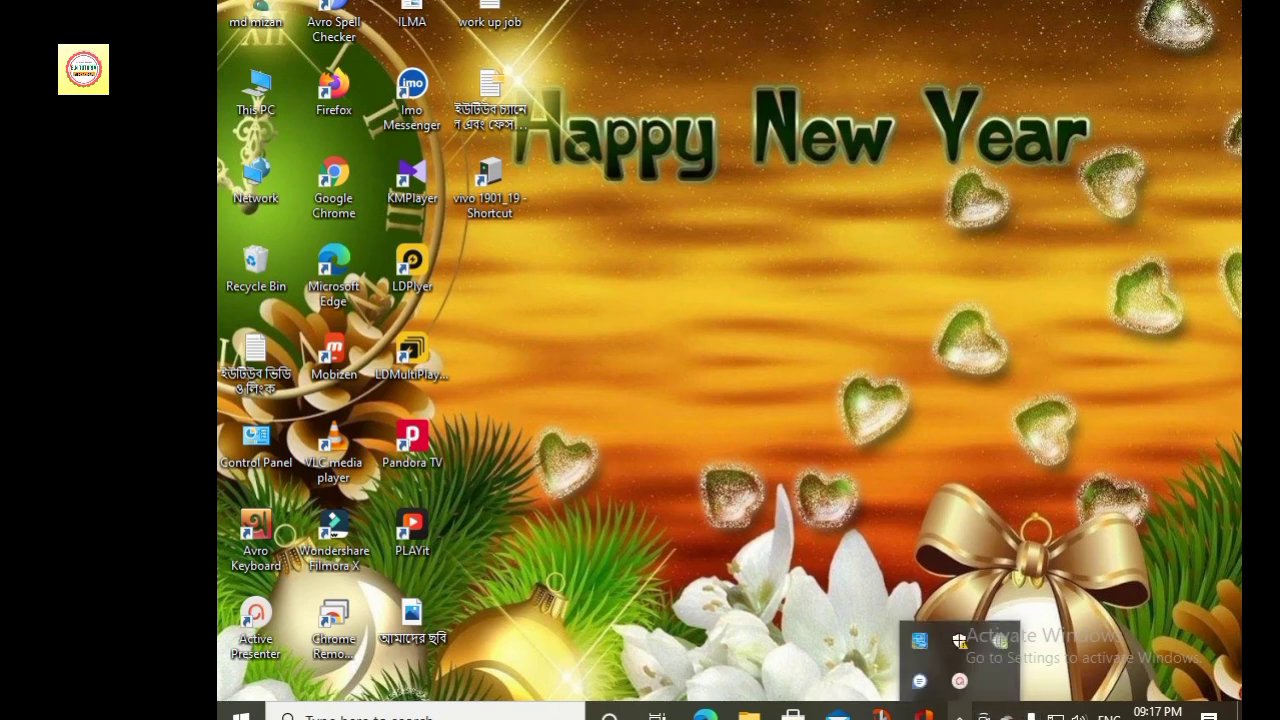
click(961, 682)
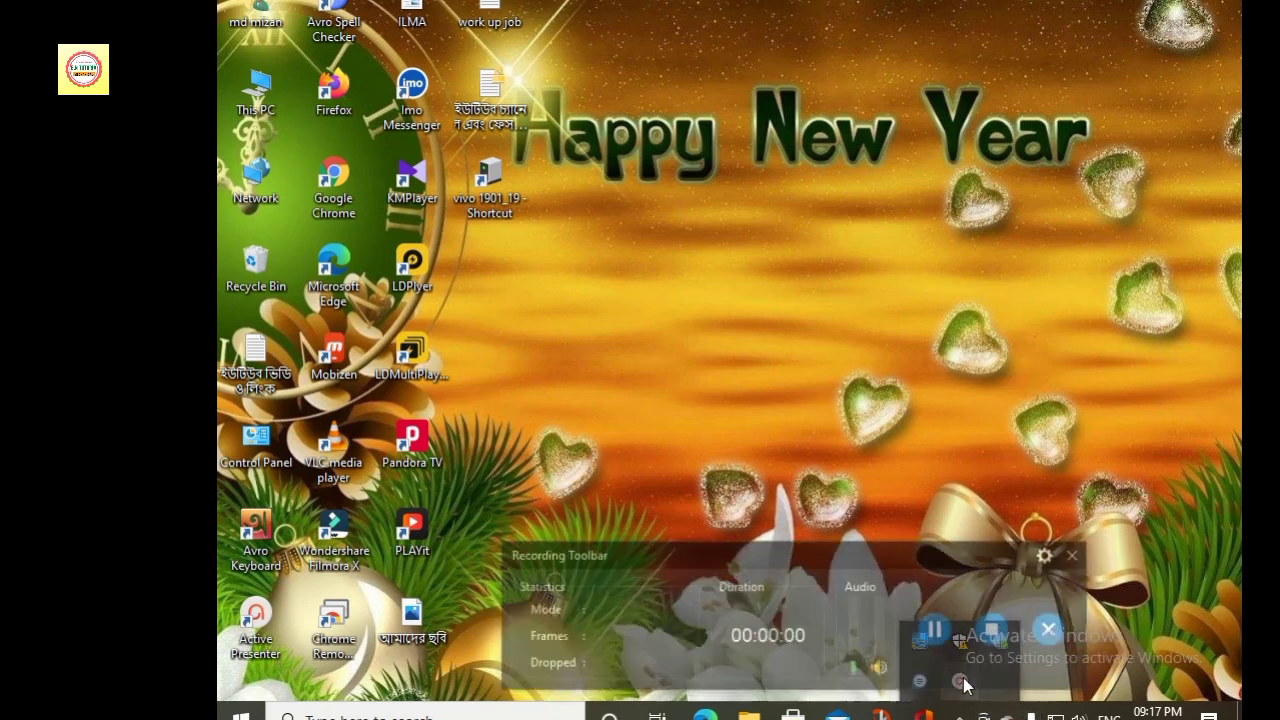